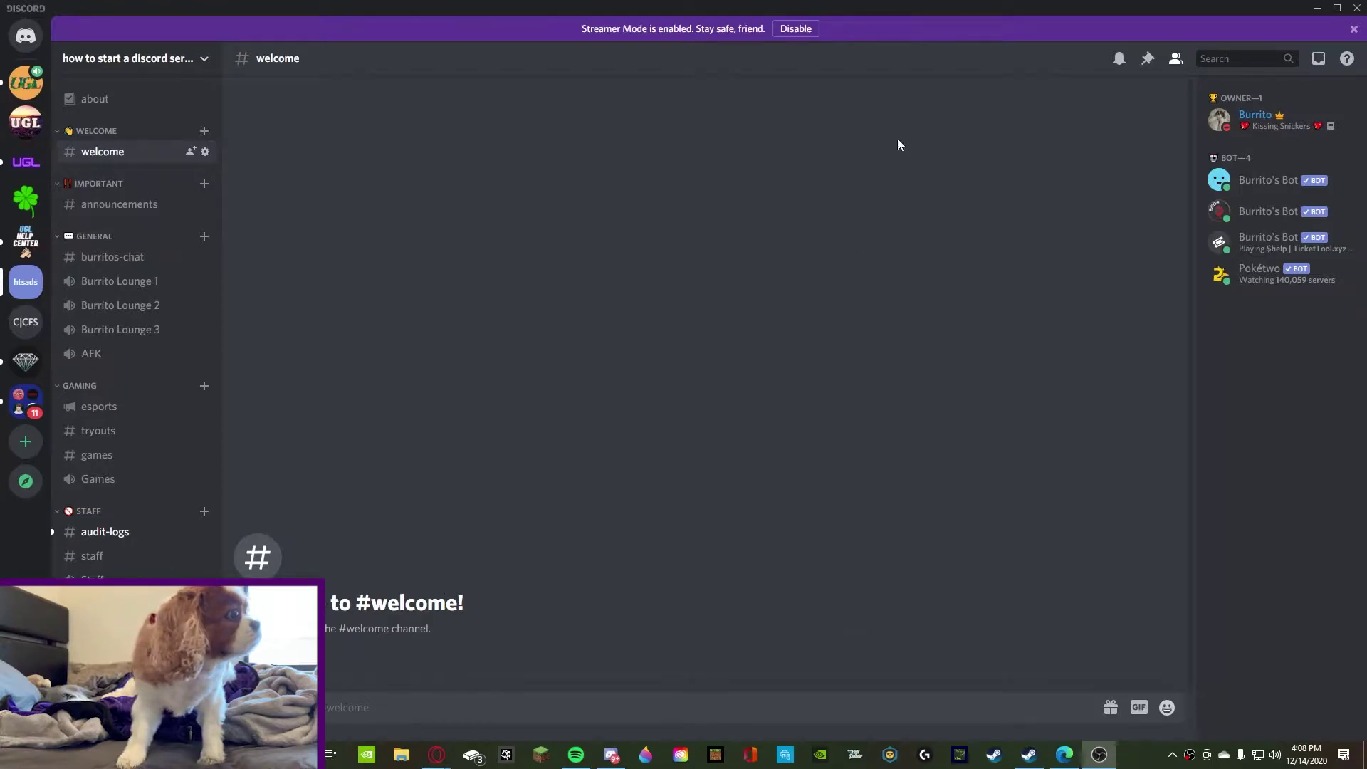
Dismiss the Streamer Mode notice and collapse the Movie Nights and Rust categories in the Ultimate Gaming Lounge server.
left_click(1353, 29)
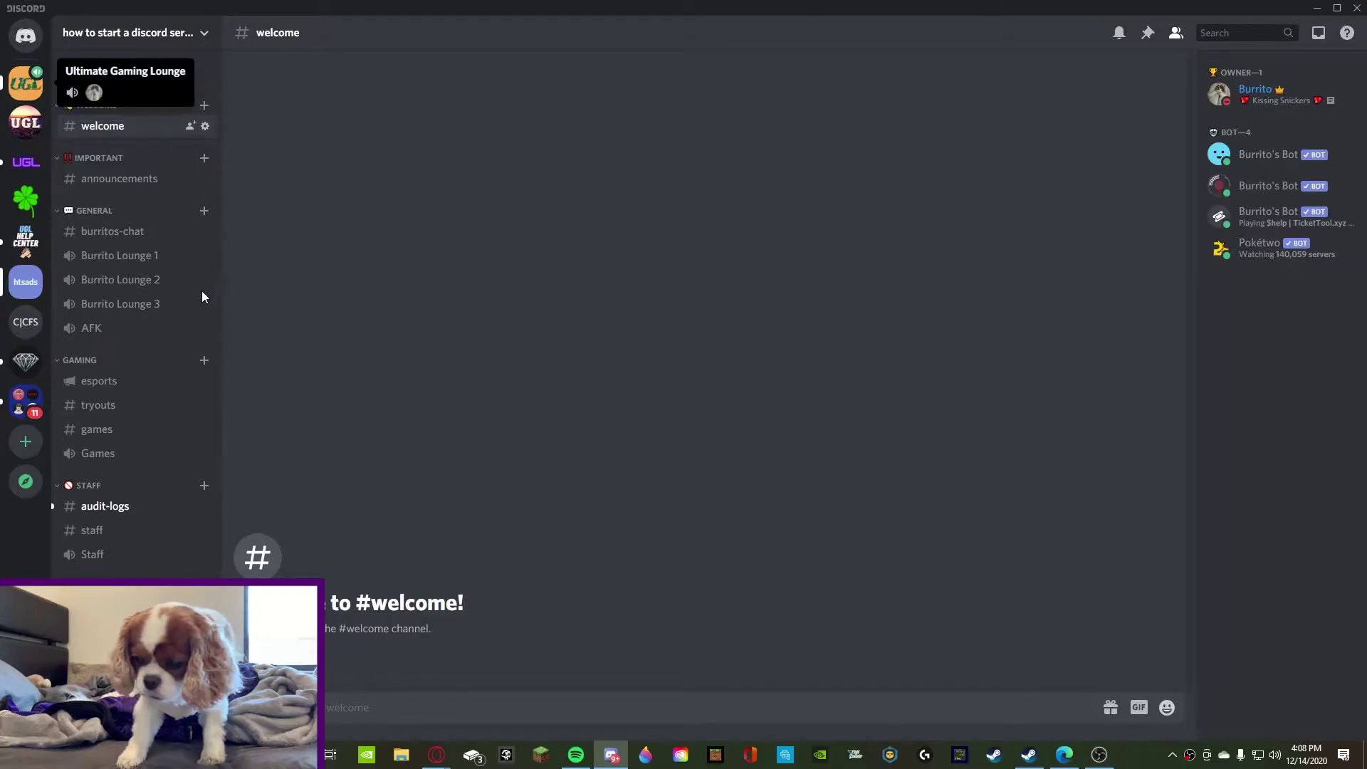
scroll(118, 410, "down", 10)
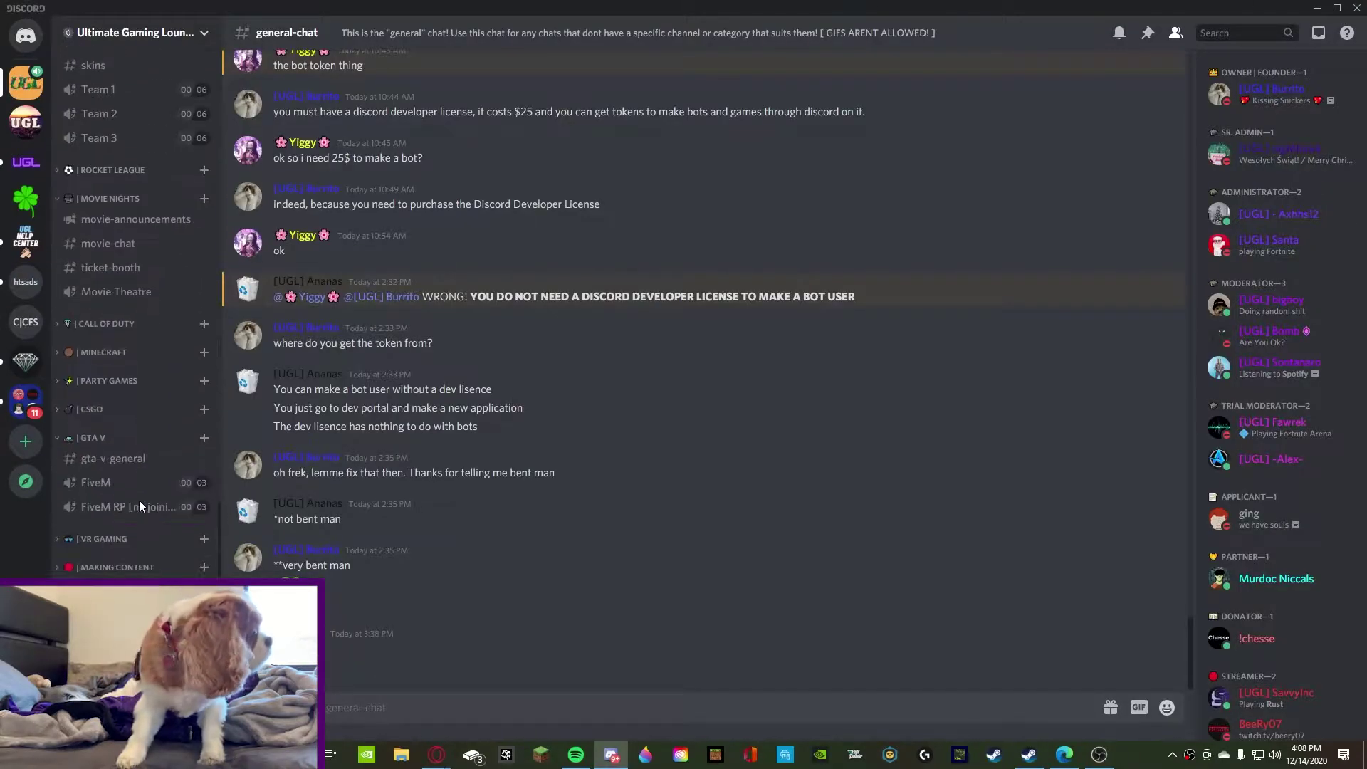
scroll(128, 413, "up", 2)
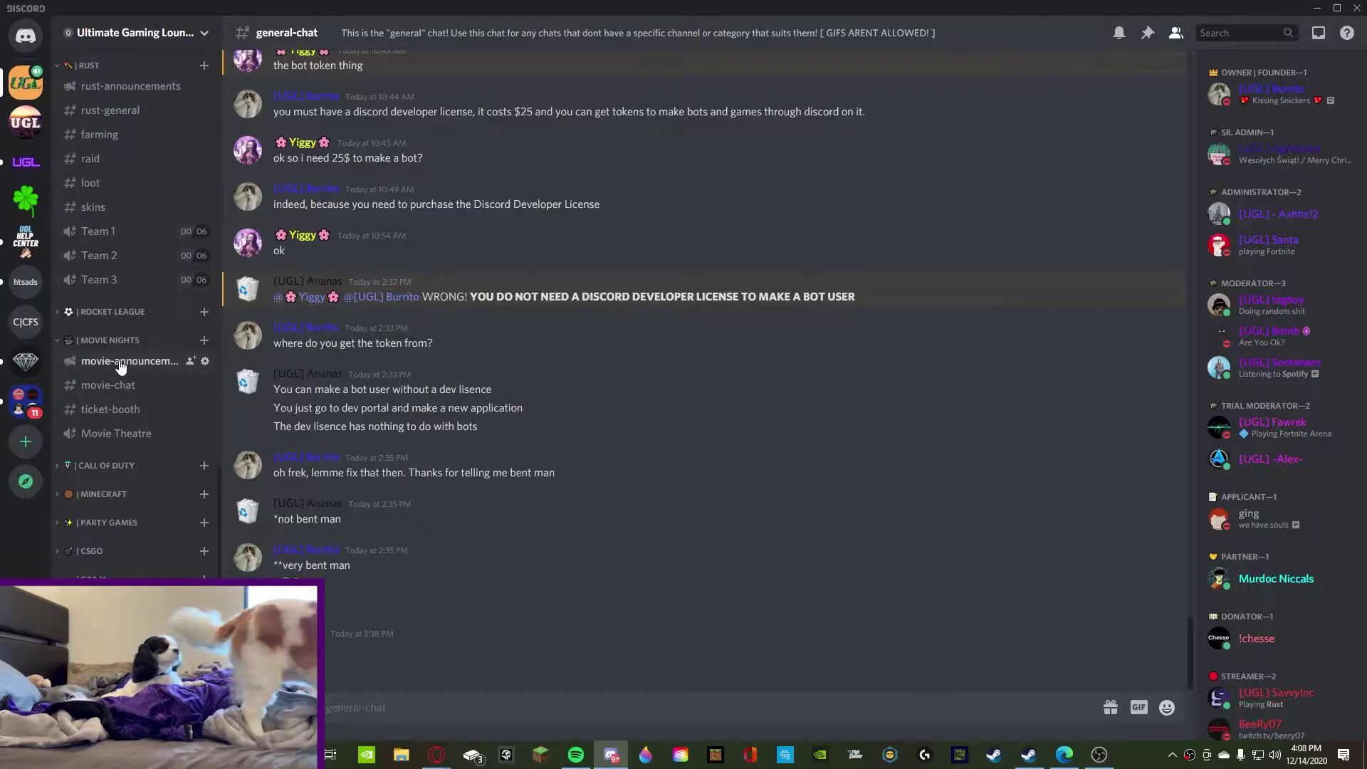
left_click(111, 339)
left_click(84, 65)
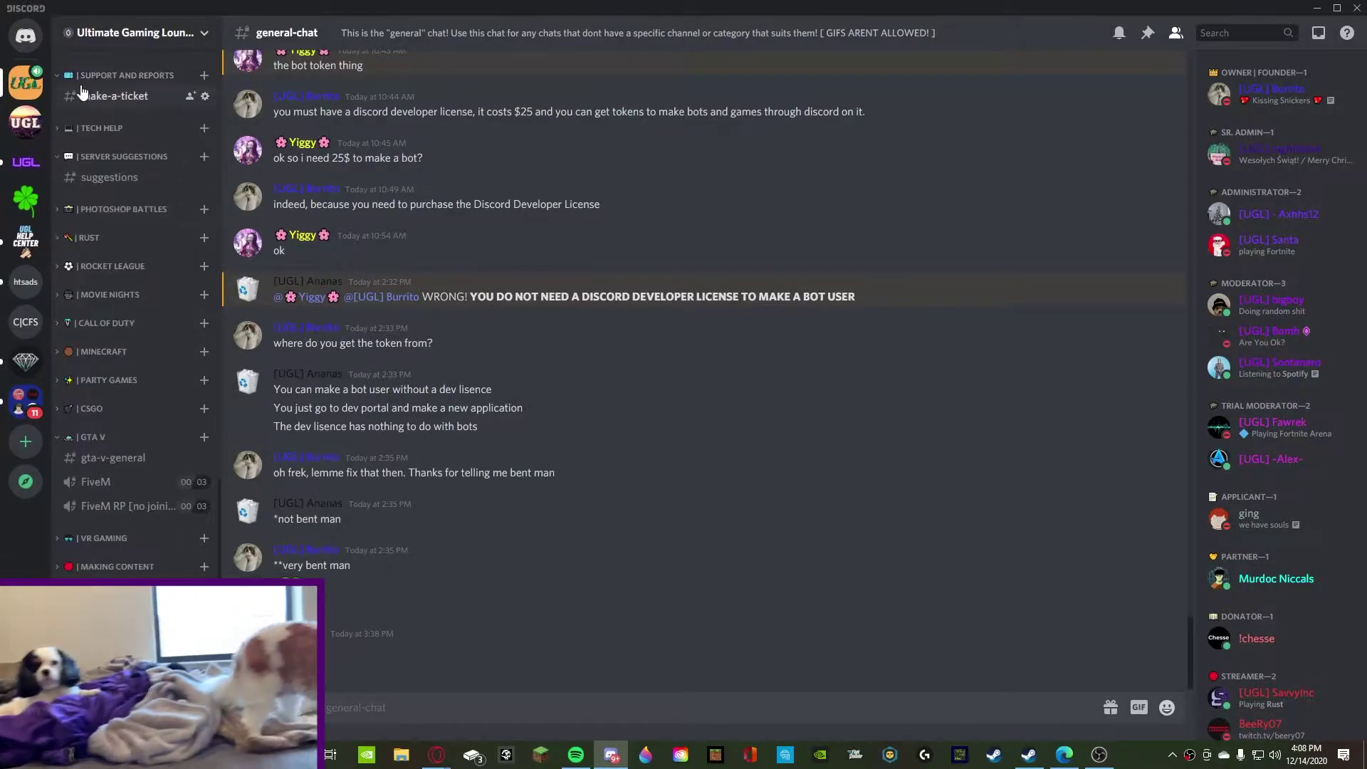
Create a support ticket through the Ticket Tool message in the make-a-ticket channel and open the new ticket channel.
left_click(89, 95)
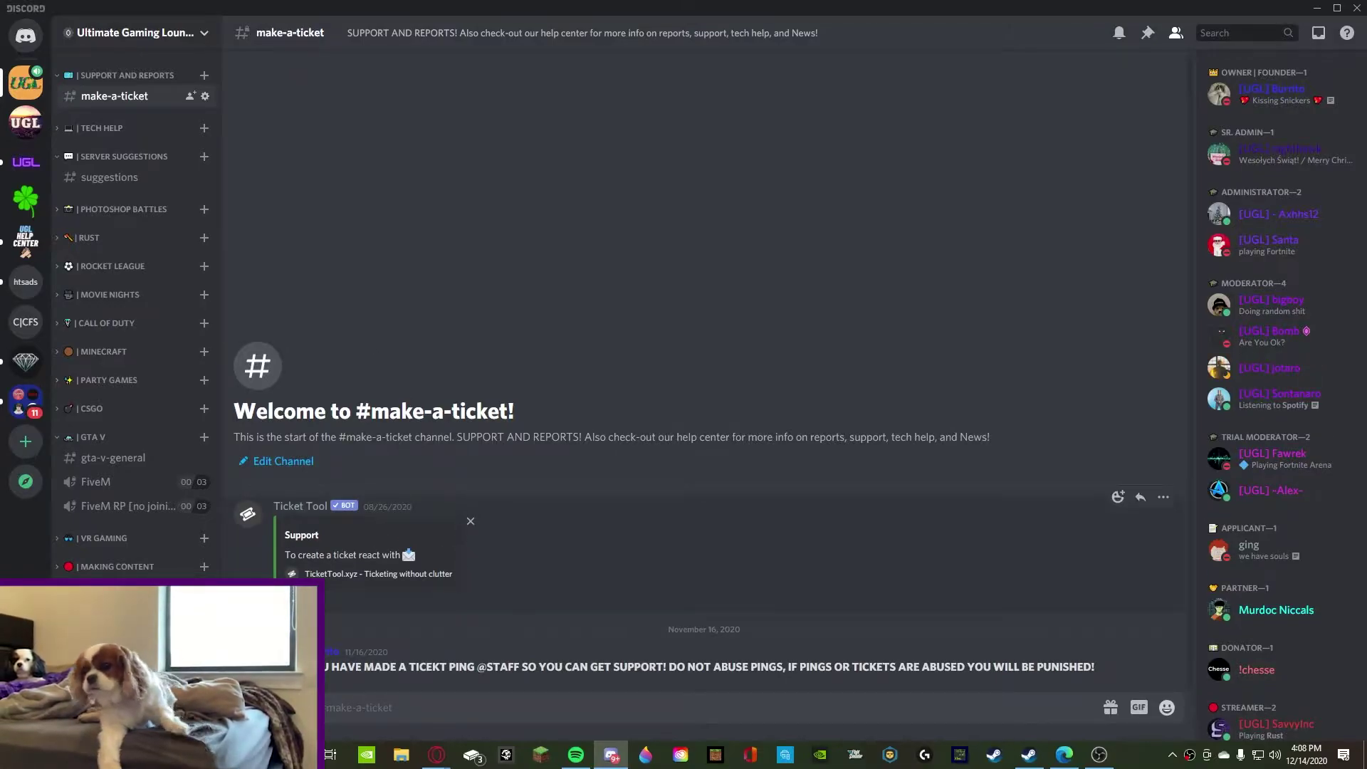
left_click(292, 599)
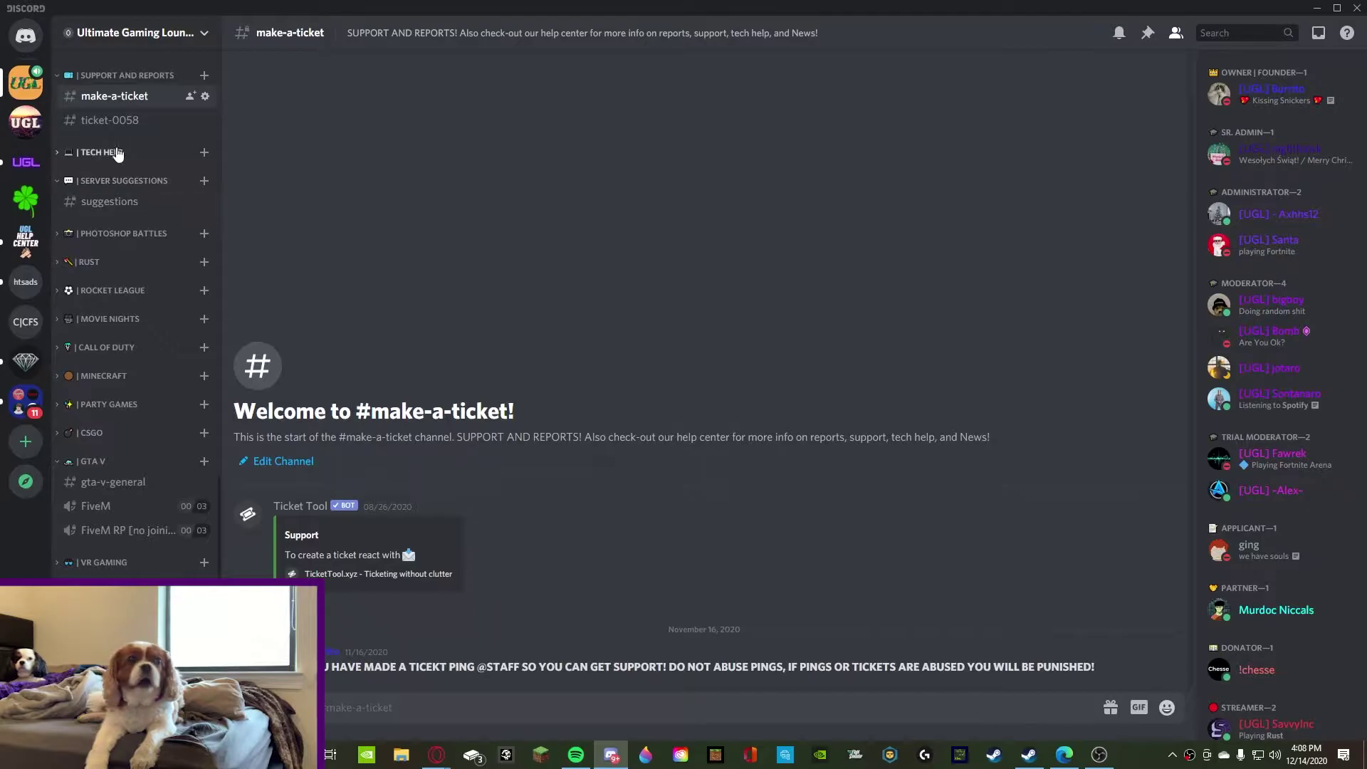
left_click(109, 120)
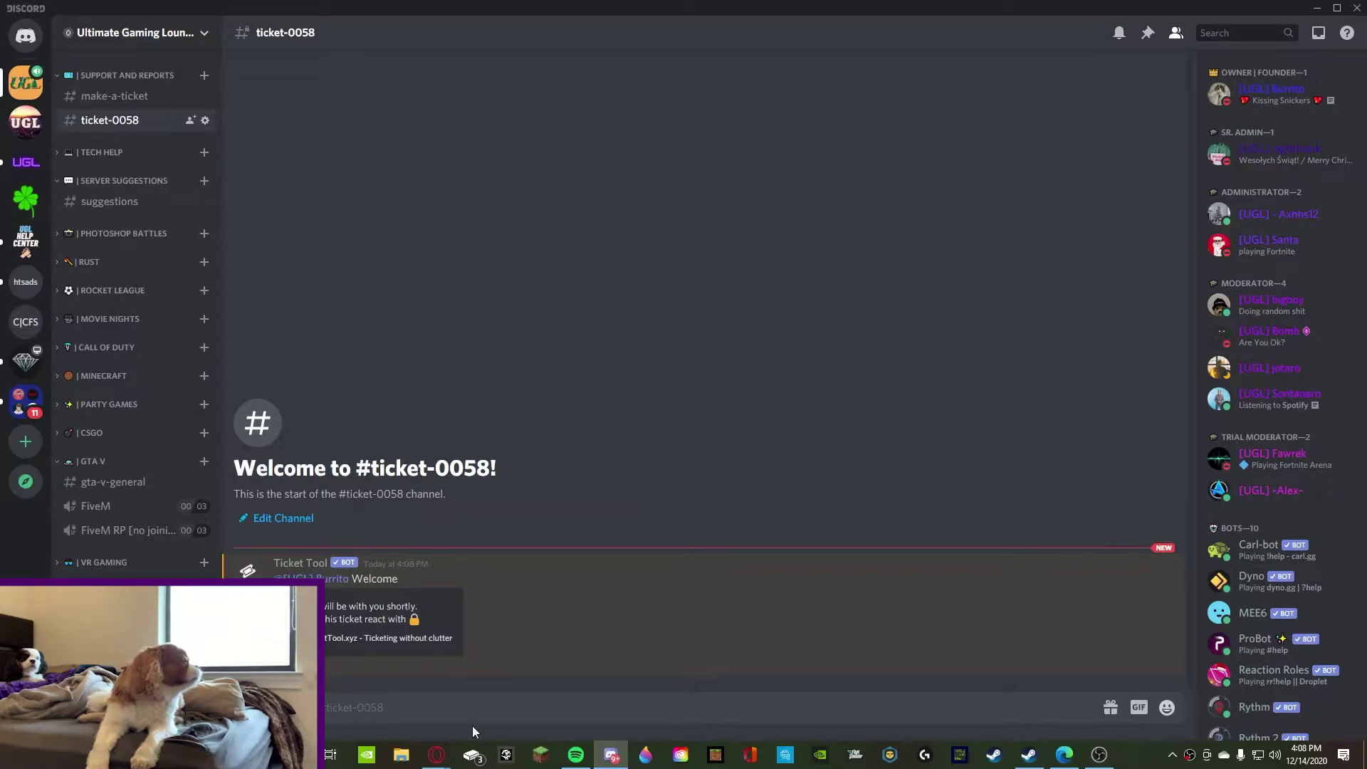
Send a sample question ending in "subscribe?" in the new ticket channel.
type("h")
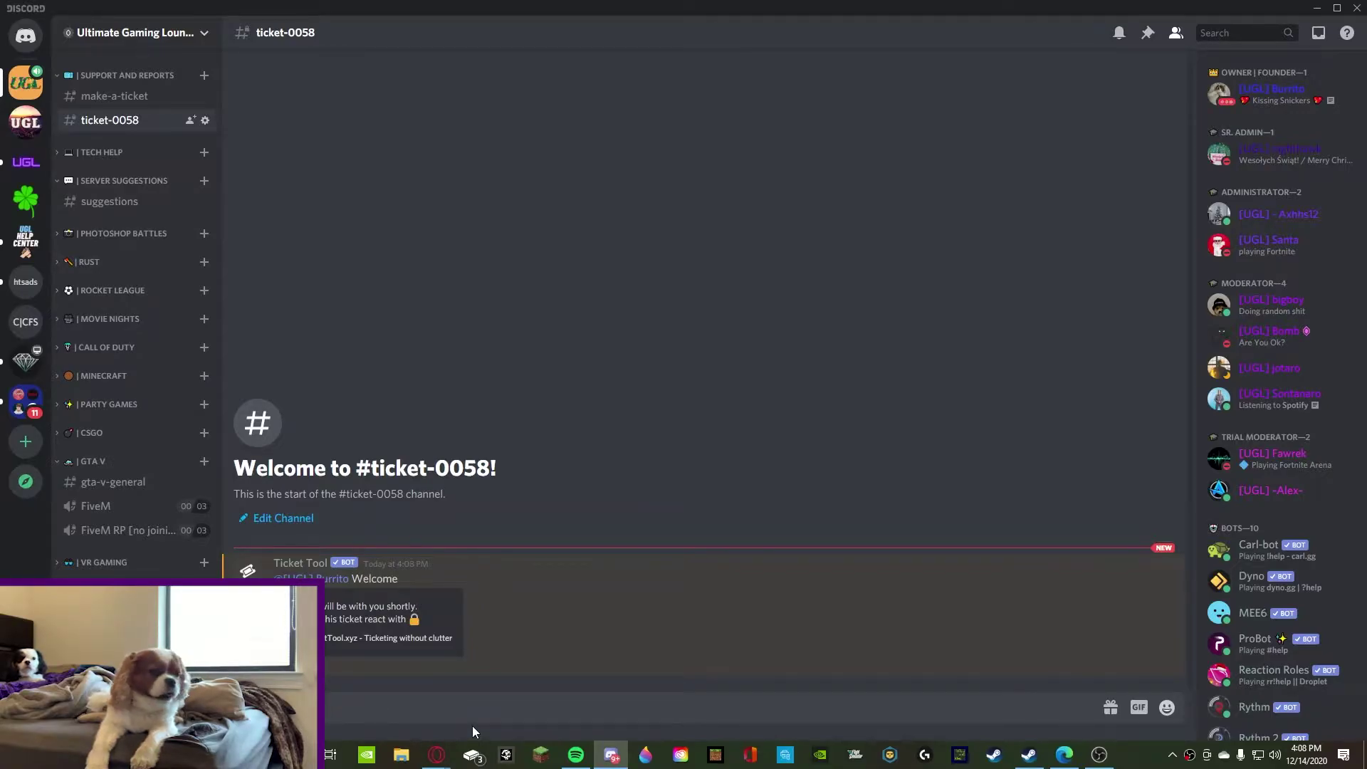
type("ubscribe")
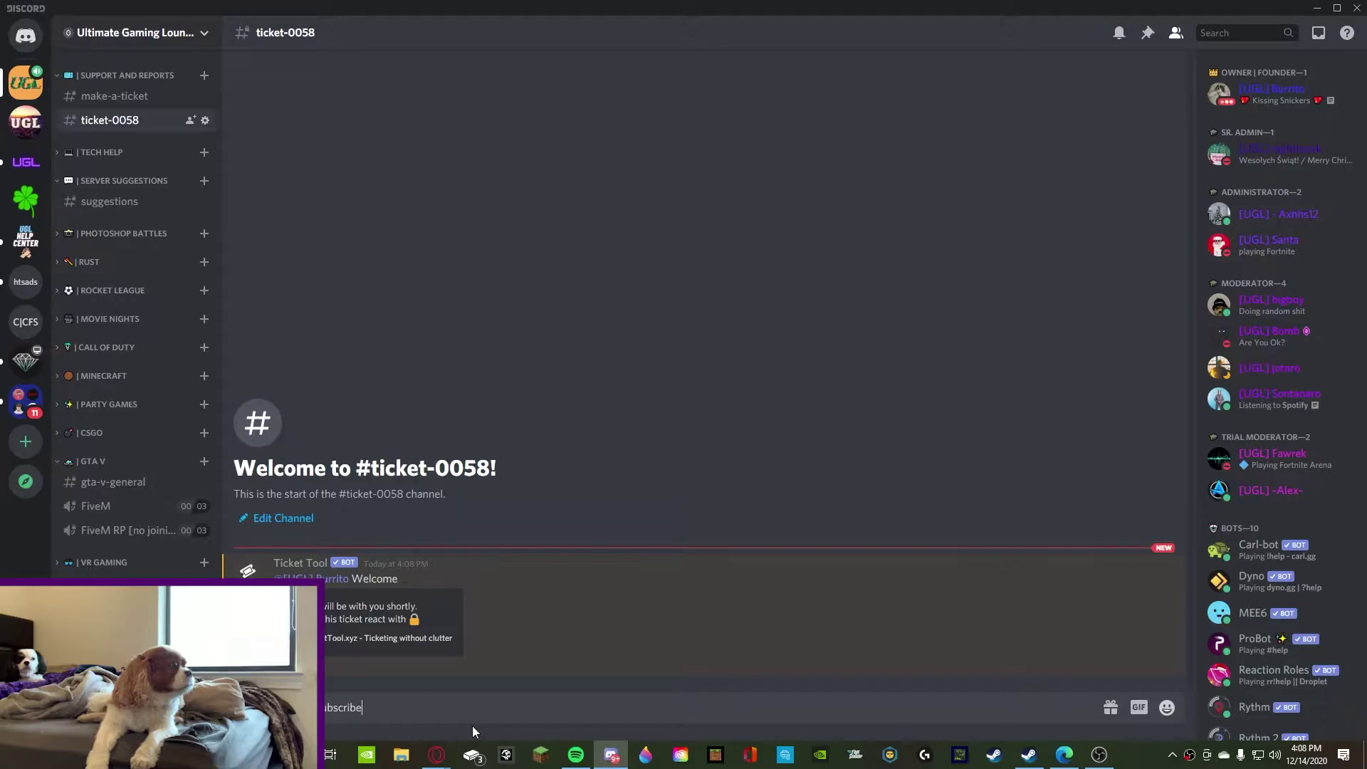
type("?")
key("Return")
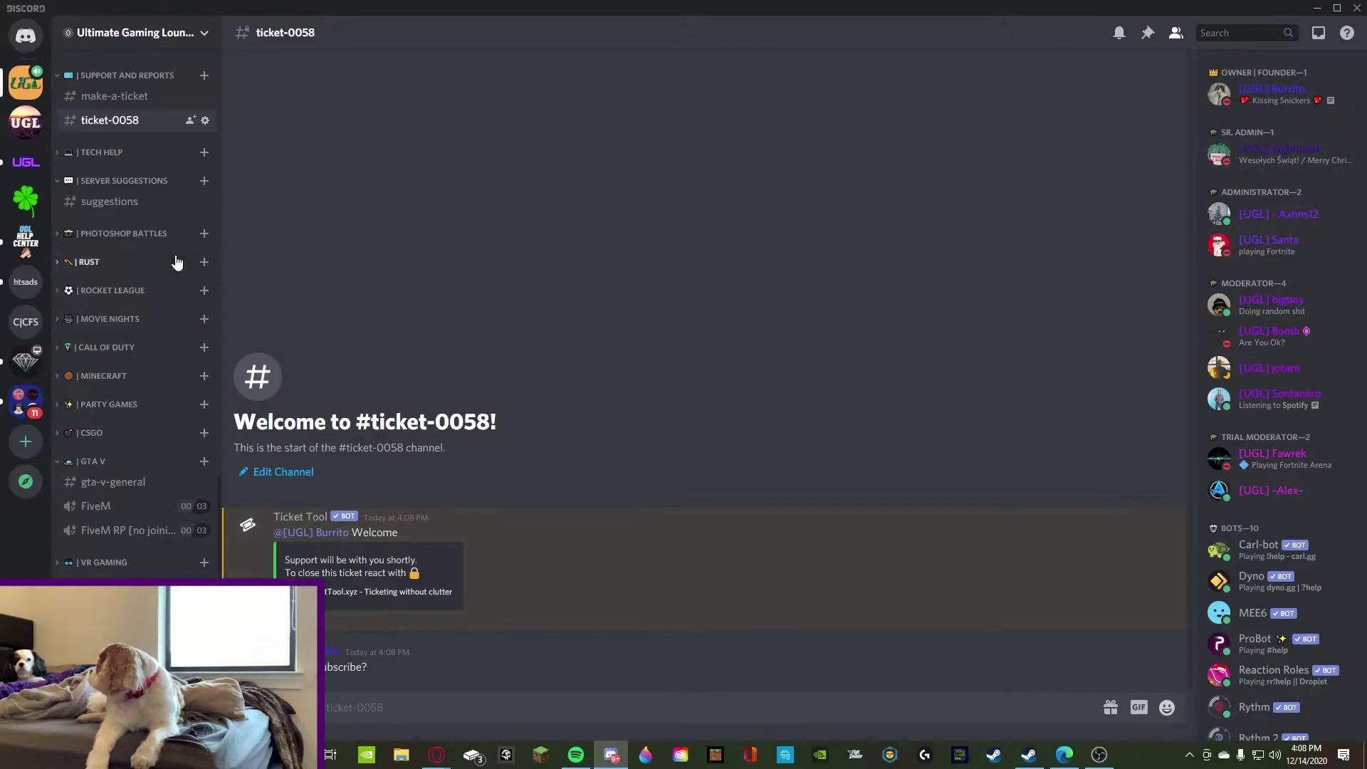
Return to the "how to start a discord server" server and look through its audit-logs channel.
left_click(28, 285)
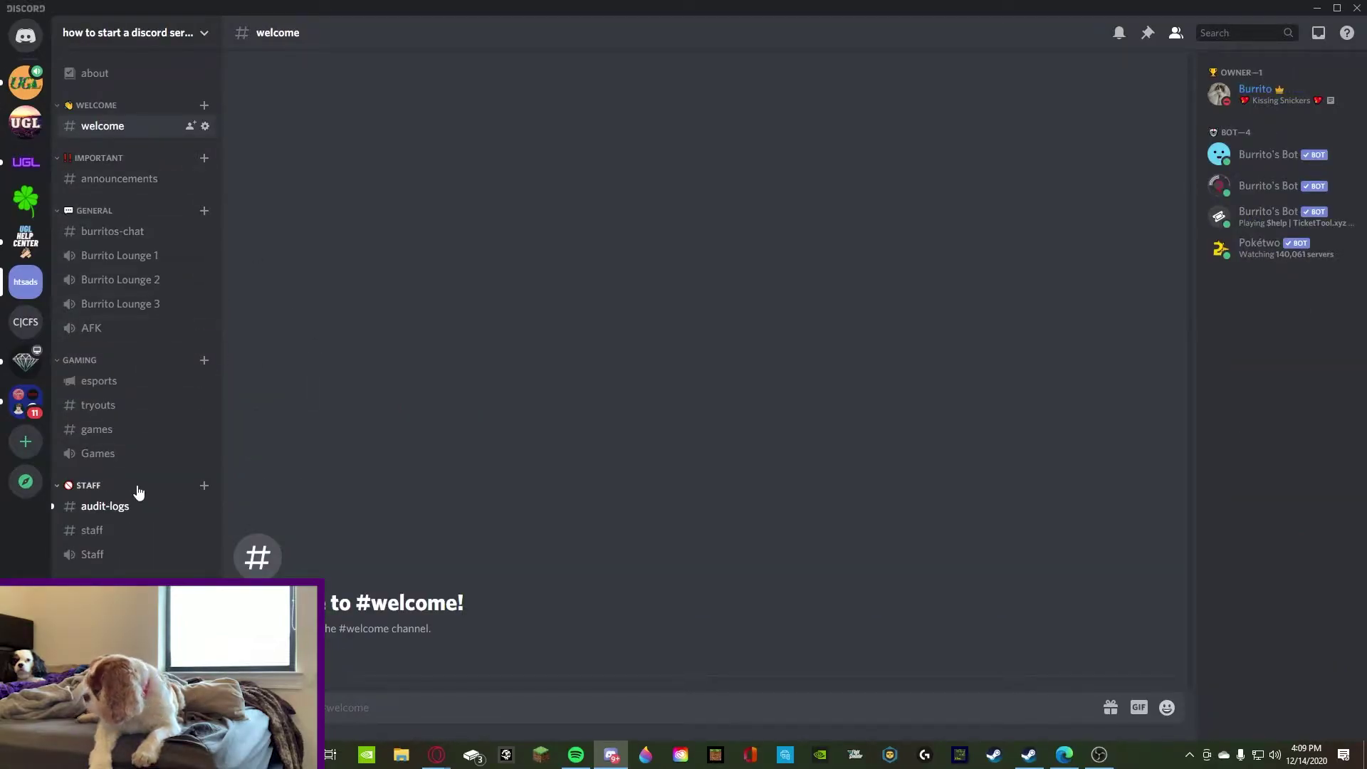
left_click(114, 506)
scroll(395, 450, "down", 10)
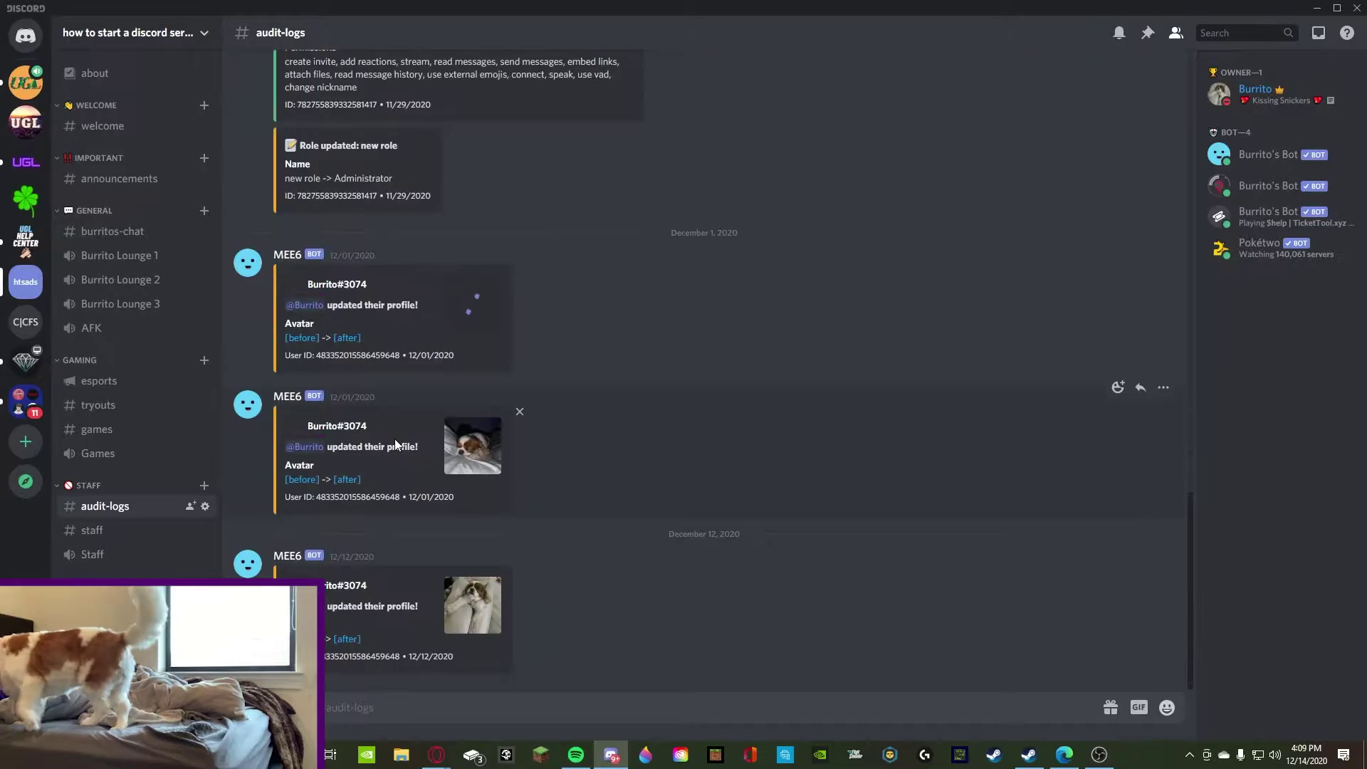
left_click(112, 230)
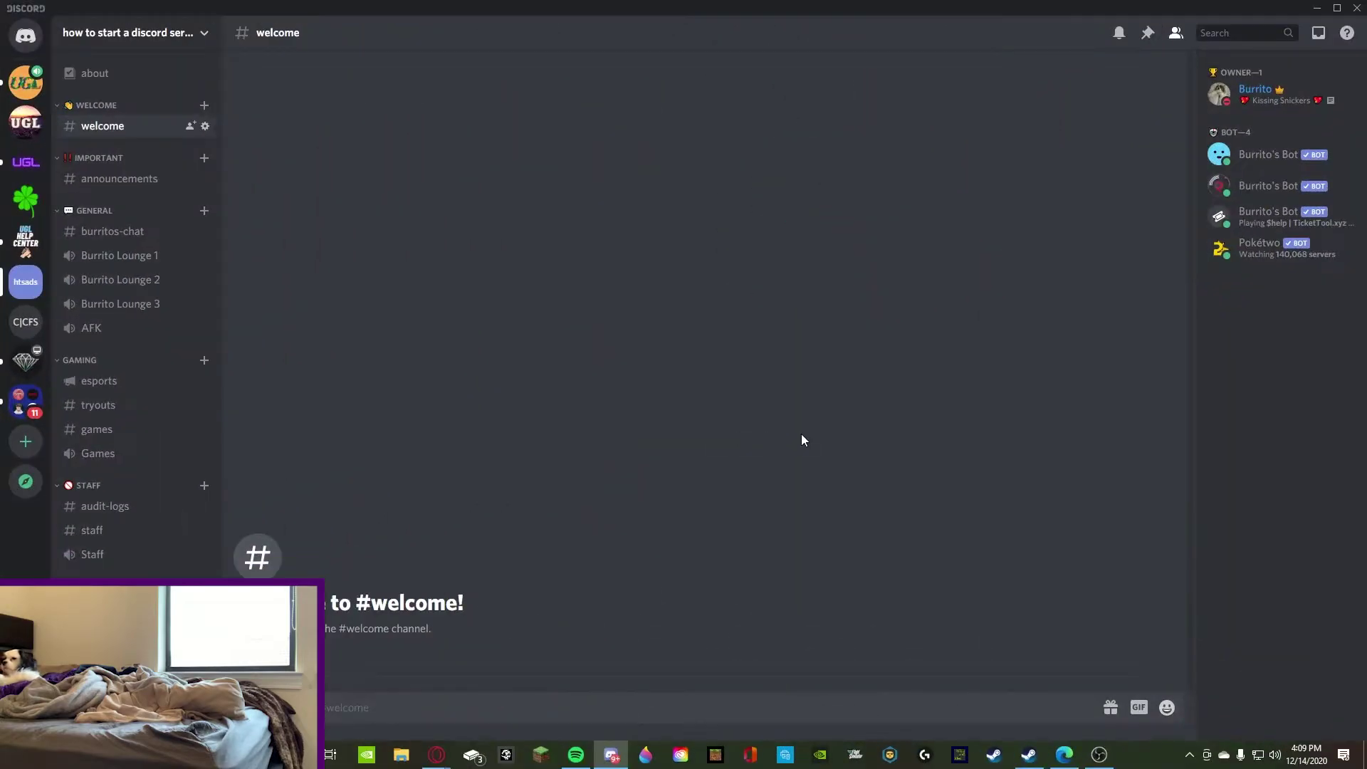
View the Ticket Tool bot's profile card and highlight its server nickname.
left_click(1267, 213)
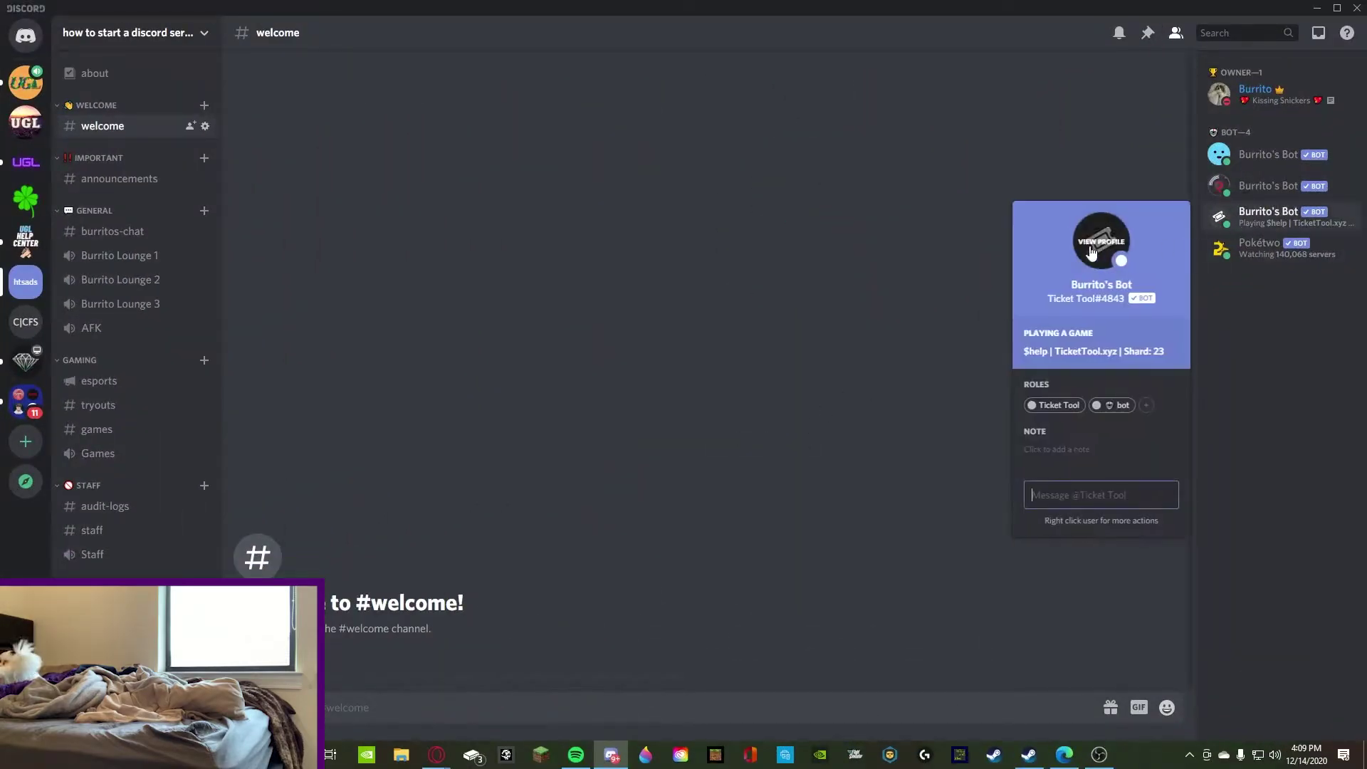
left_click_drag(1070, 285, 1139, 291)
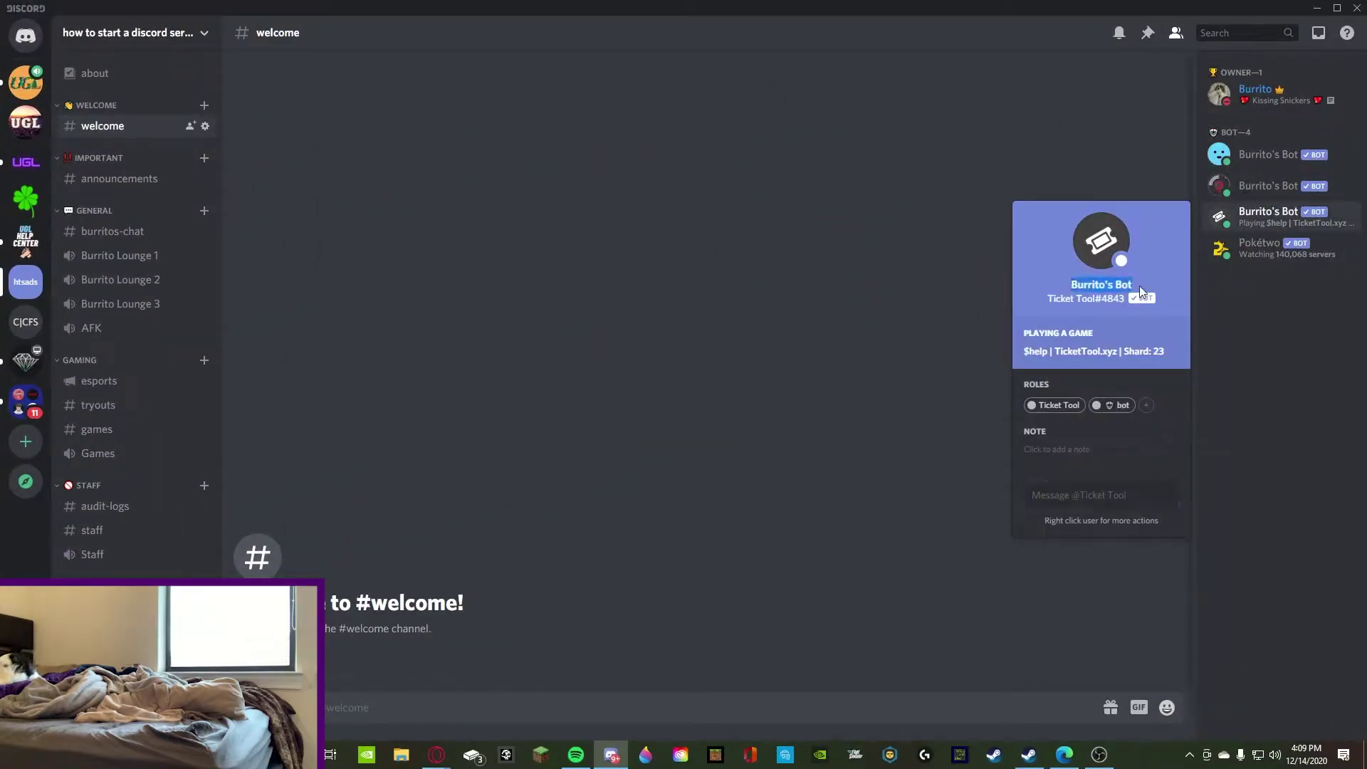
left_click(765, 278)
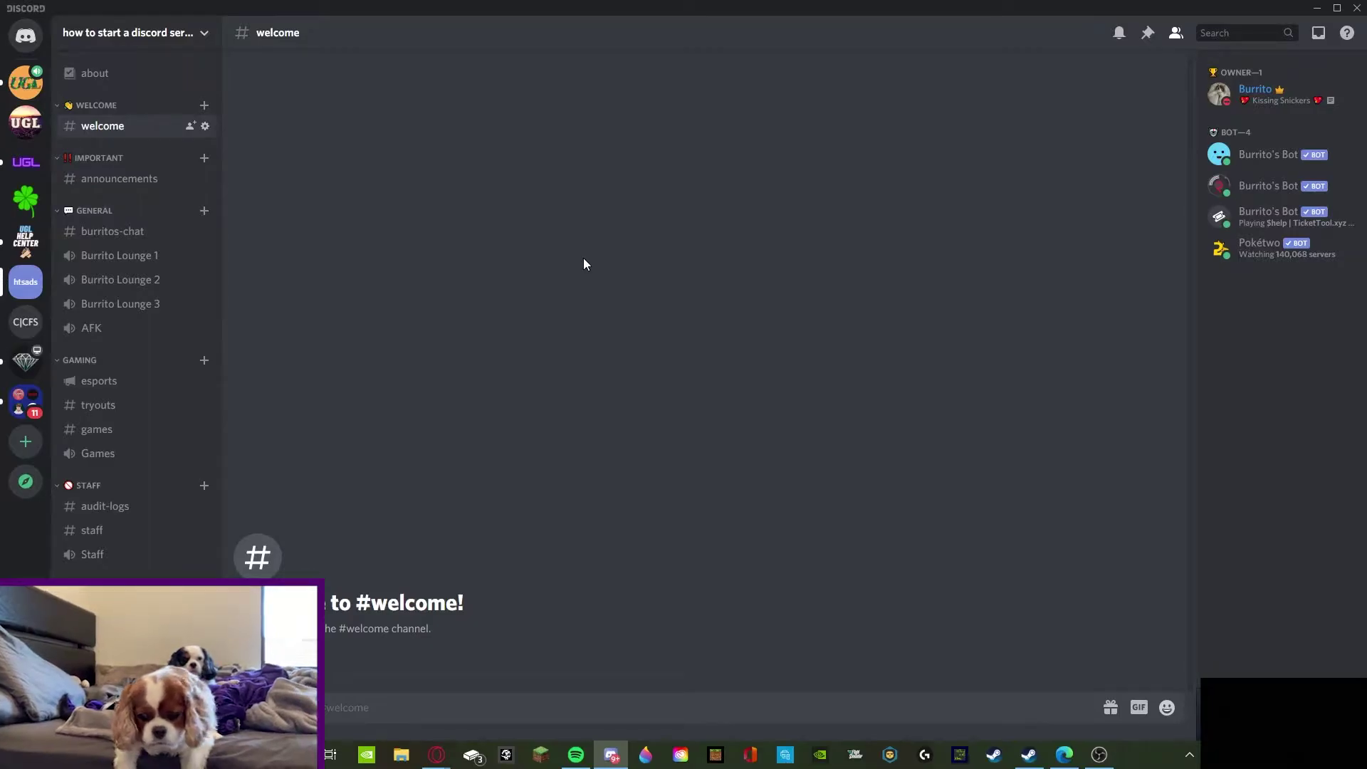
Switch to the browser, close the leftover authorization page, and open Ticket Tool's dashboard for the "how to start a discord server" server.
left_click(436, 754)
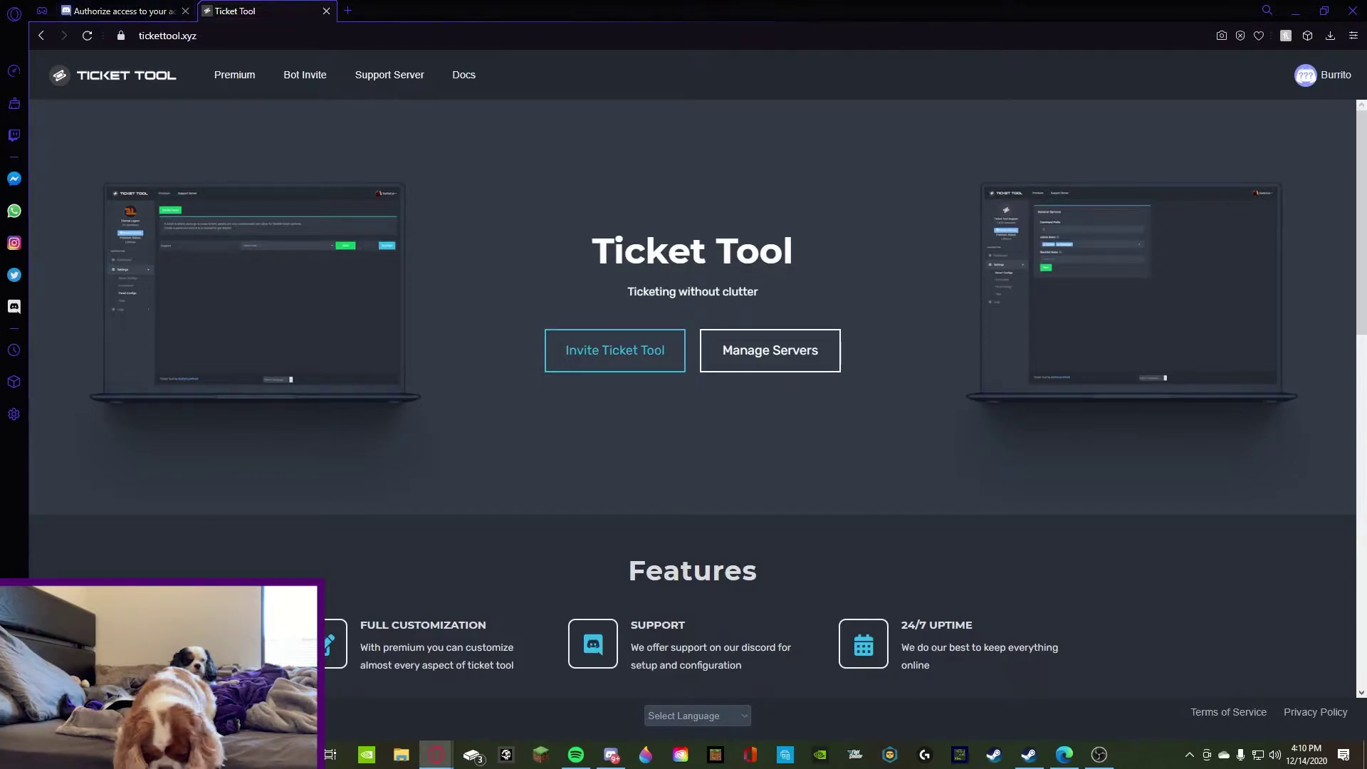
left_click(185, 11)
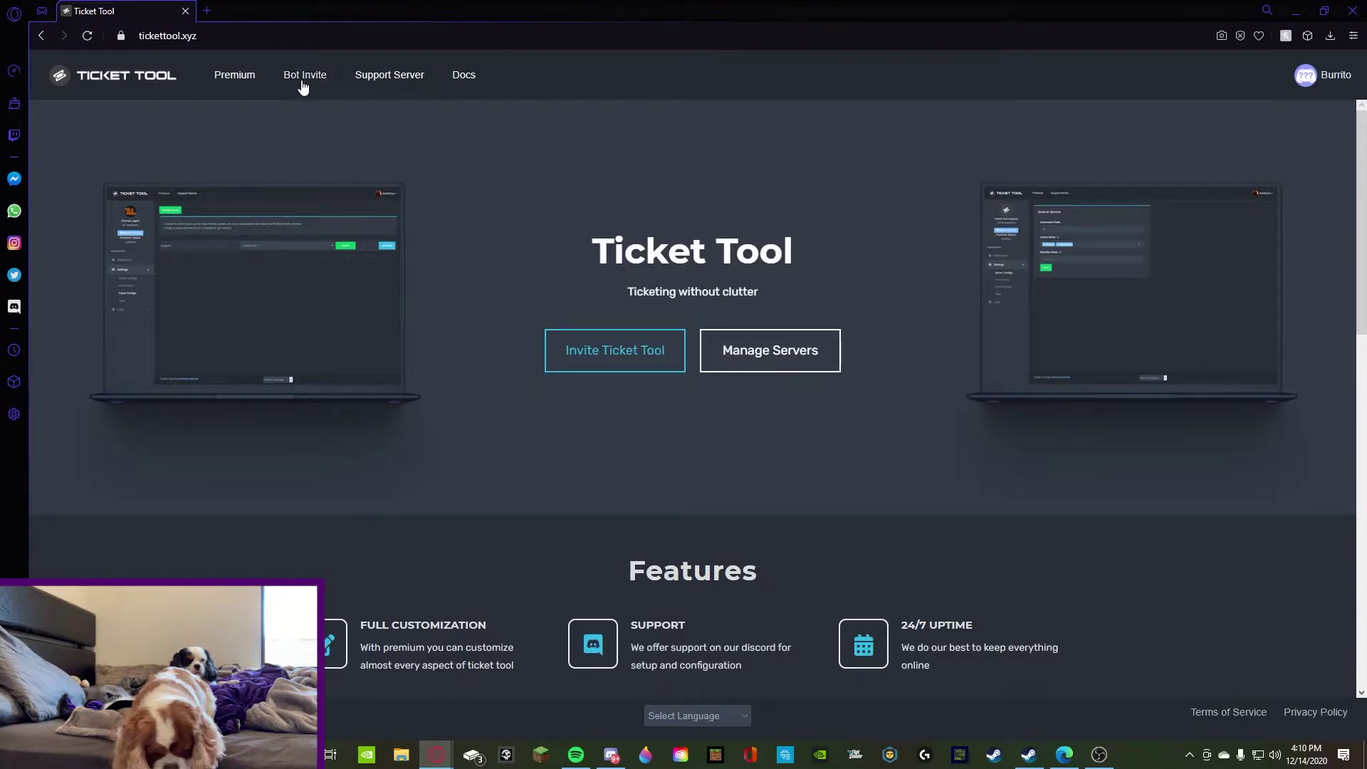
left_click(816, 357)
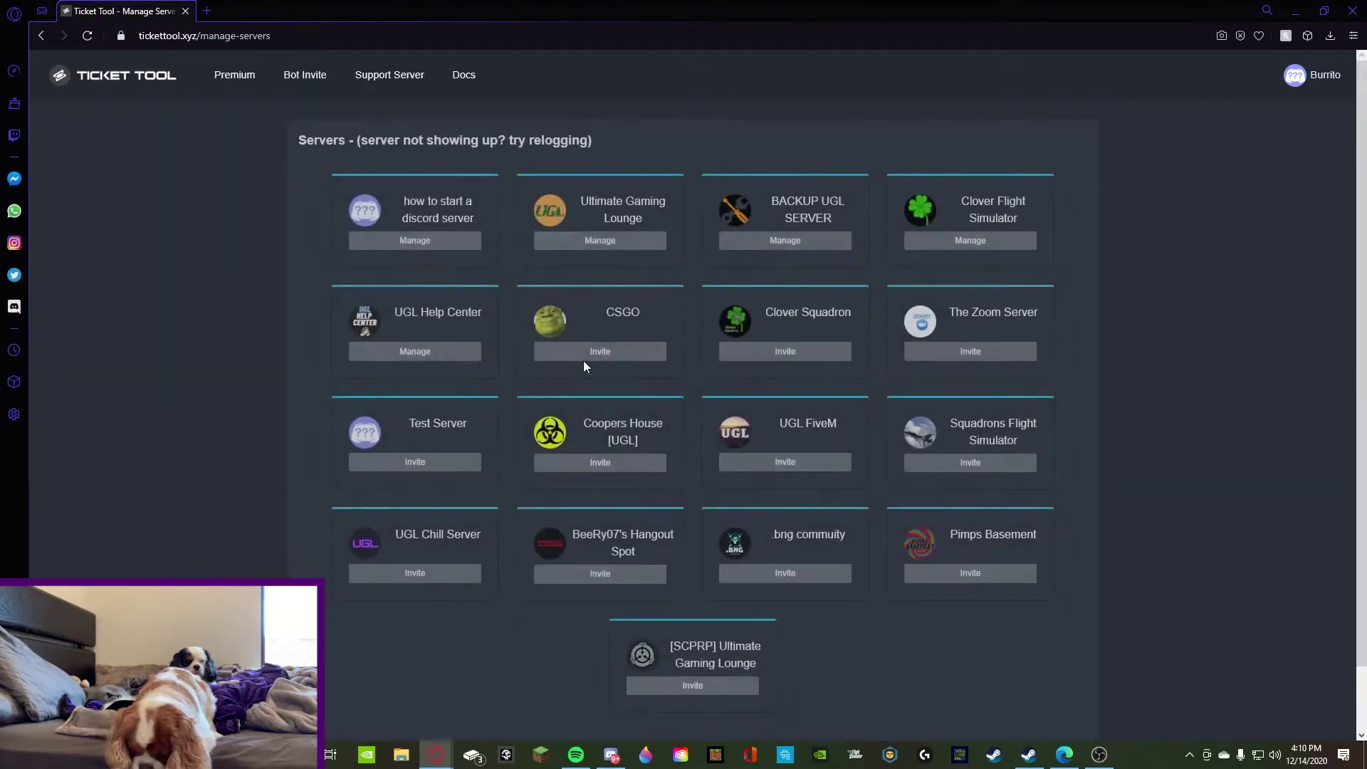
left_click(413, 242)
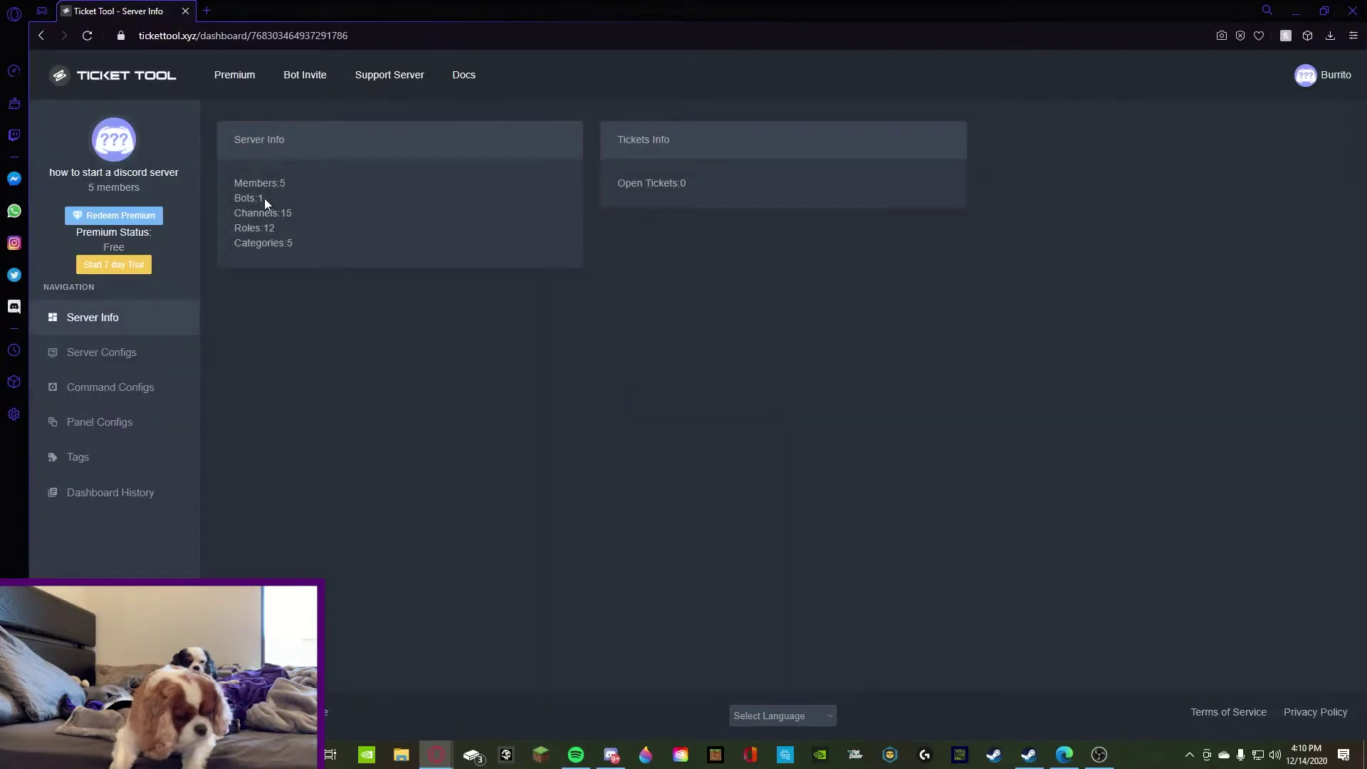
left_click_drag(232, 184, 289, 184)
left_click(291, 197)
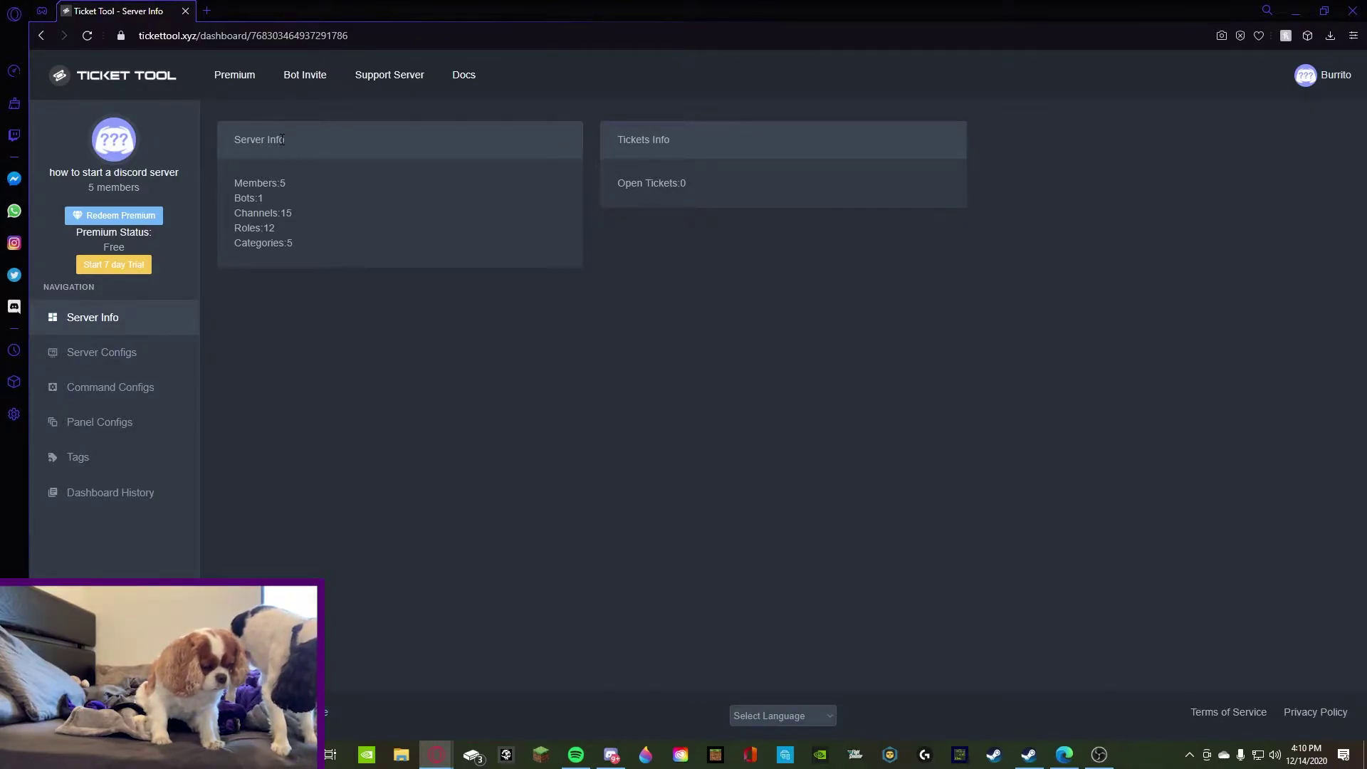
In Server Configs, set the command prefix to $, leave the dashboard and blacklist roles empty, and save the general options.
left_click(114, 362)
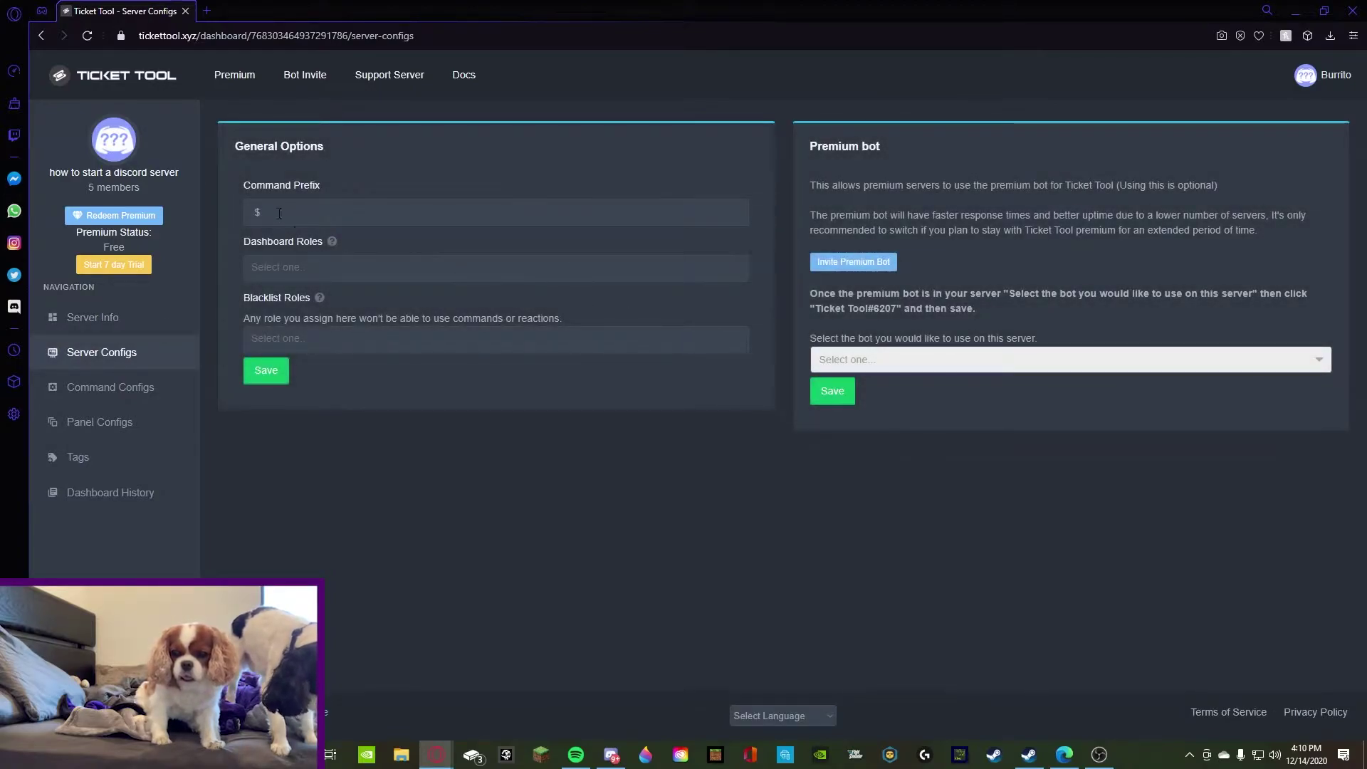
left_click(283, 221)
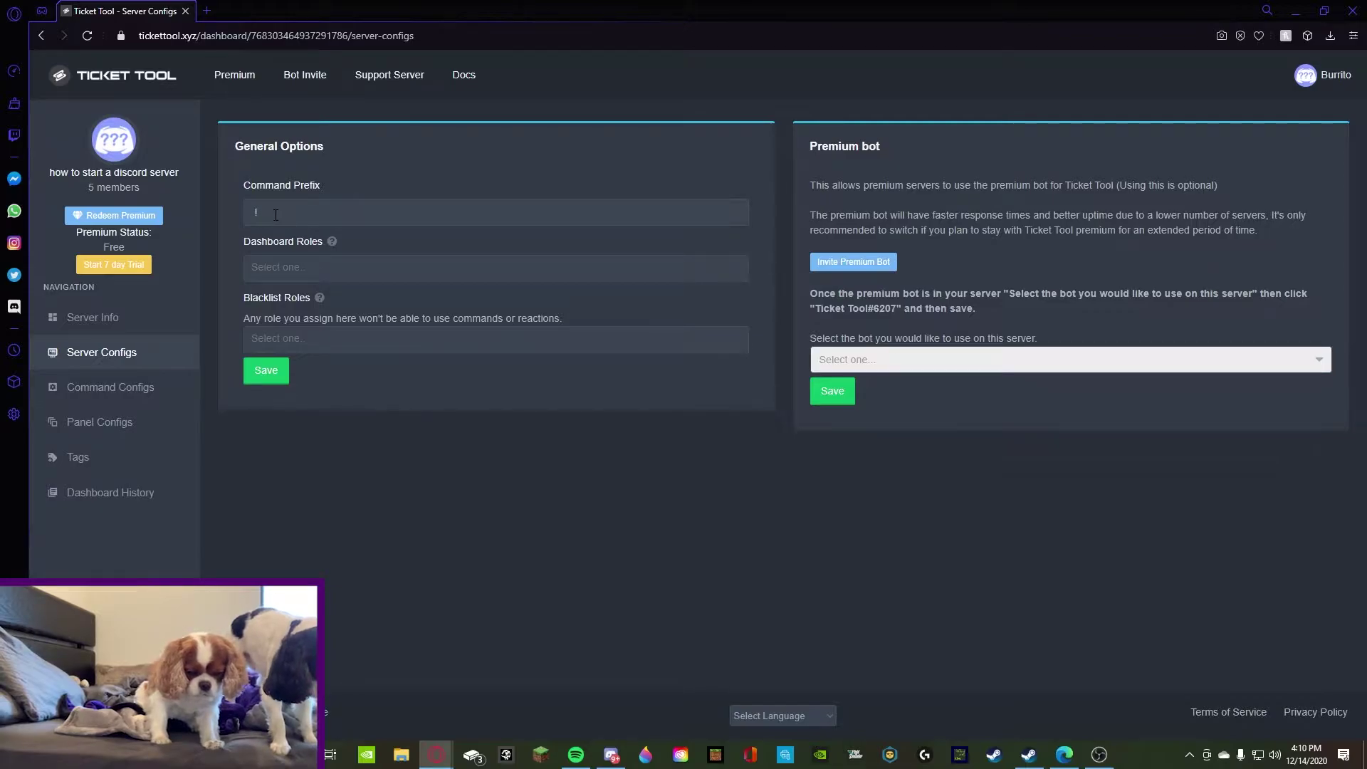
left_click(297, 265)
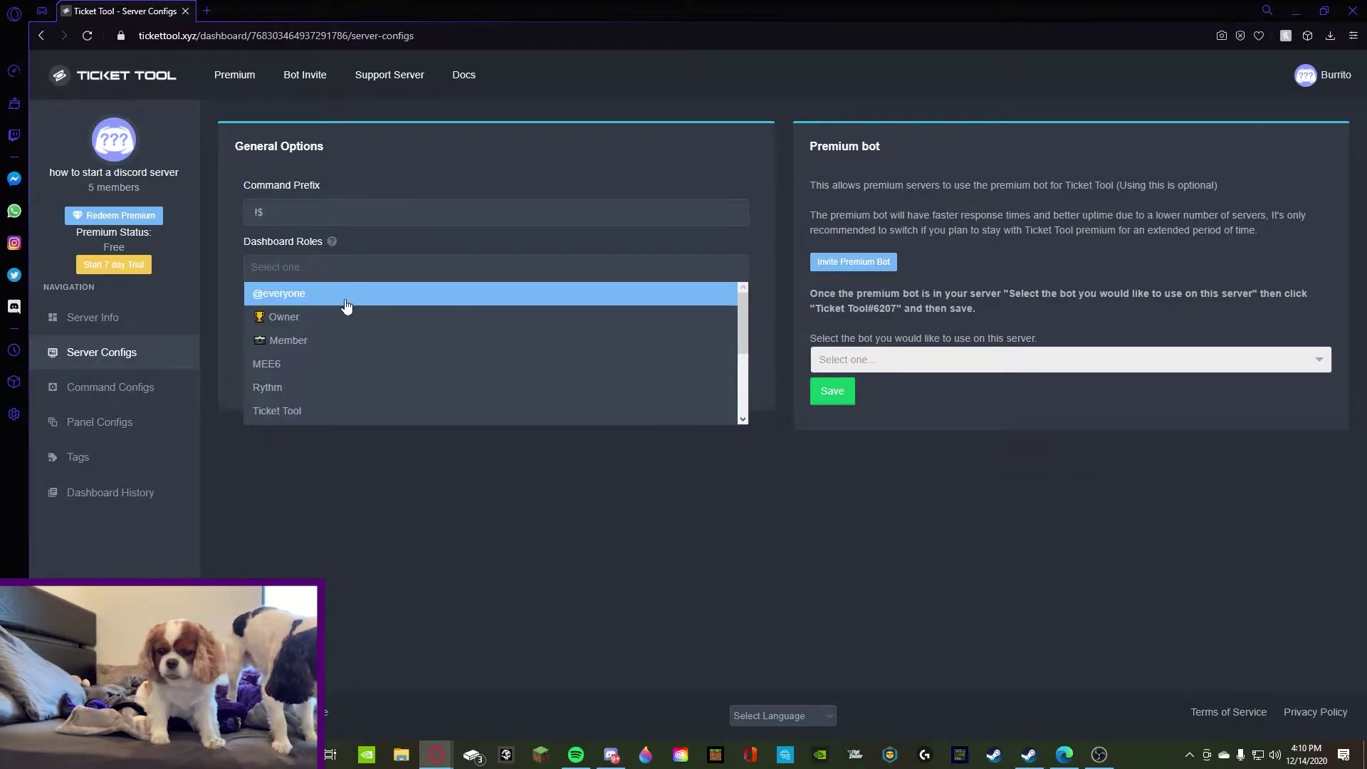
left_click(240, 256)
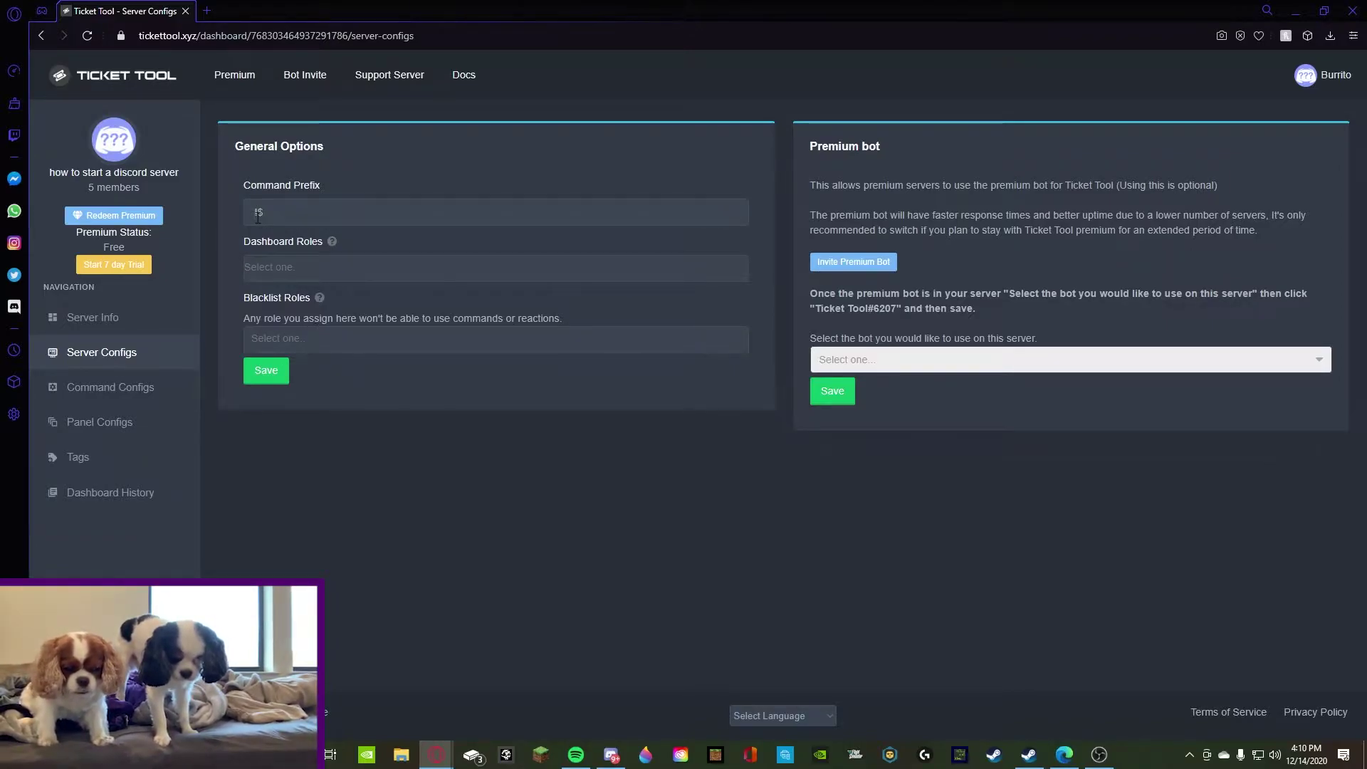
left_click(282, 381)
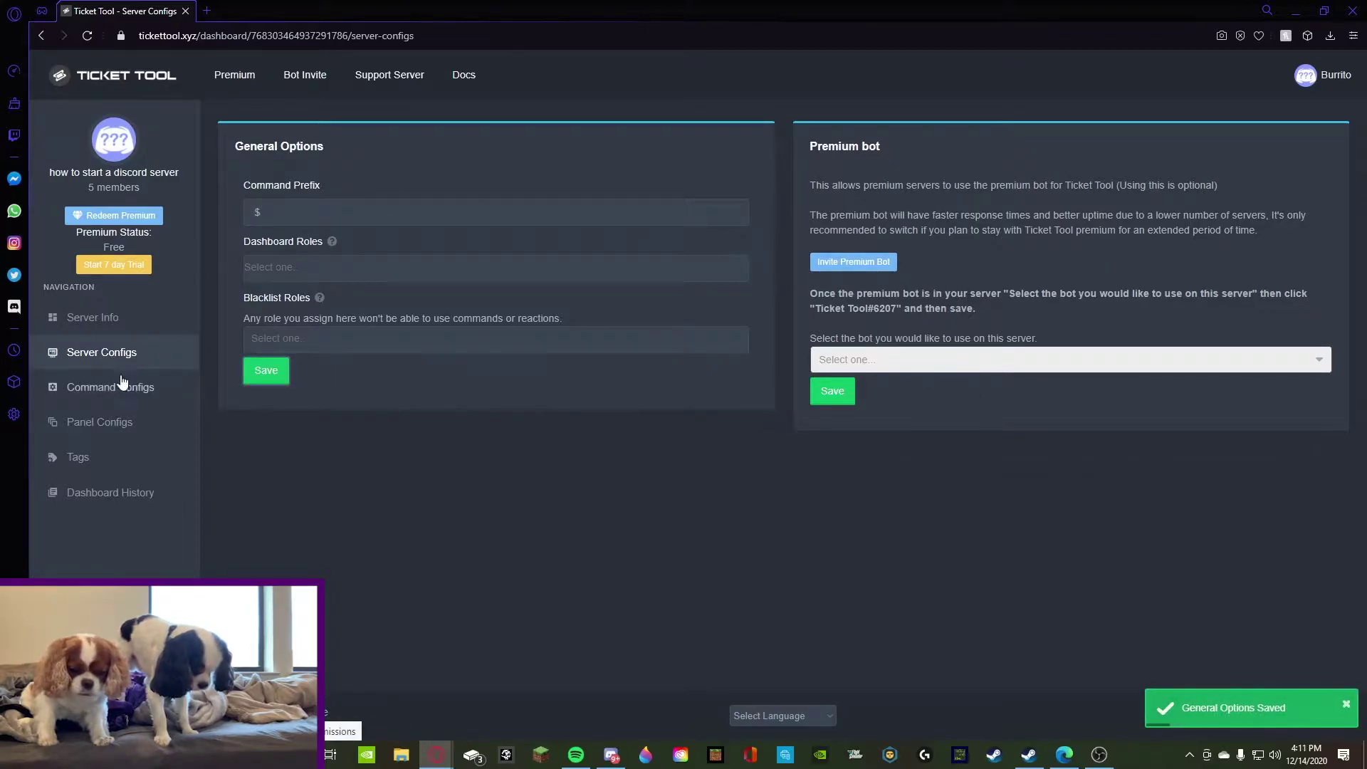
Review the command configs and start a new ticket panel named "Support and Report".
left_click(144, 387)
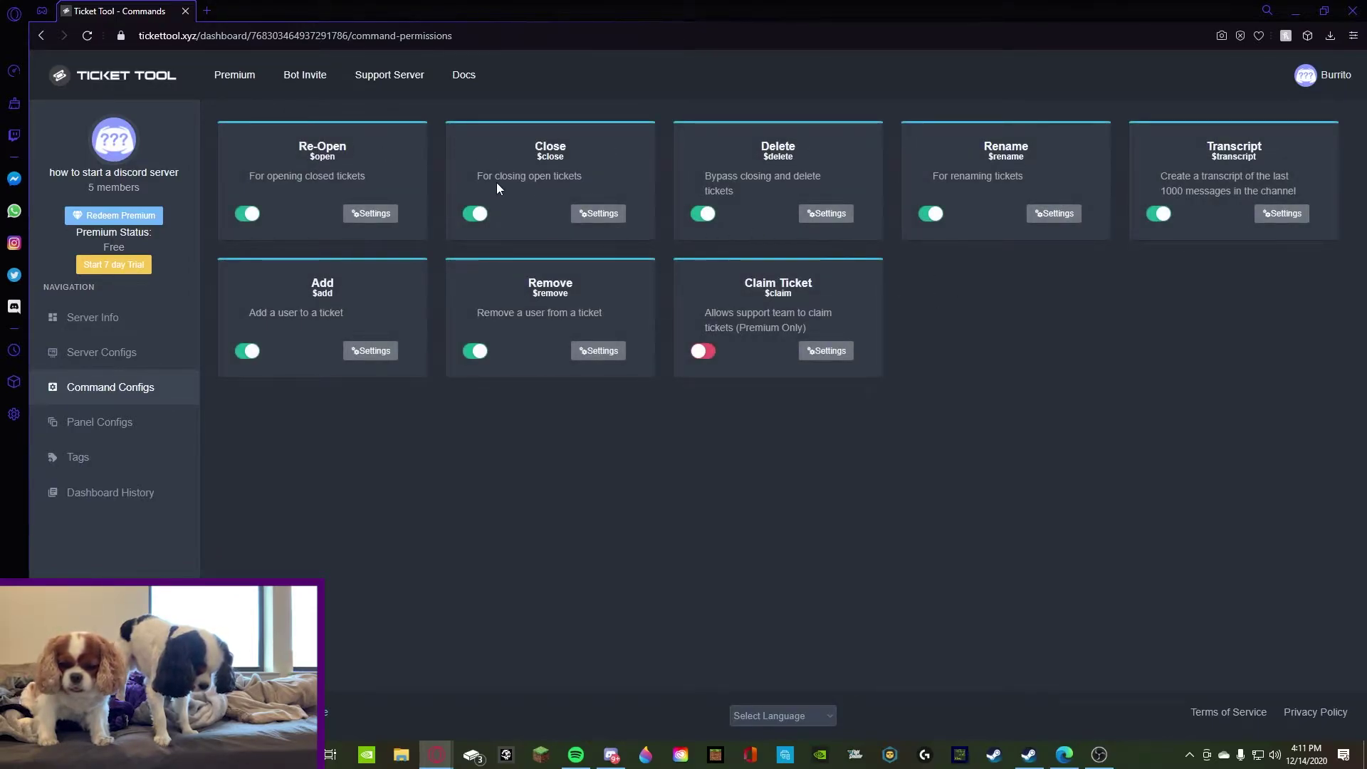
left_click(99, 421)
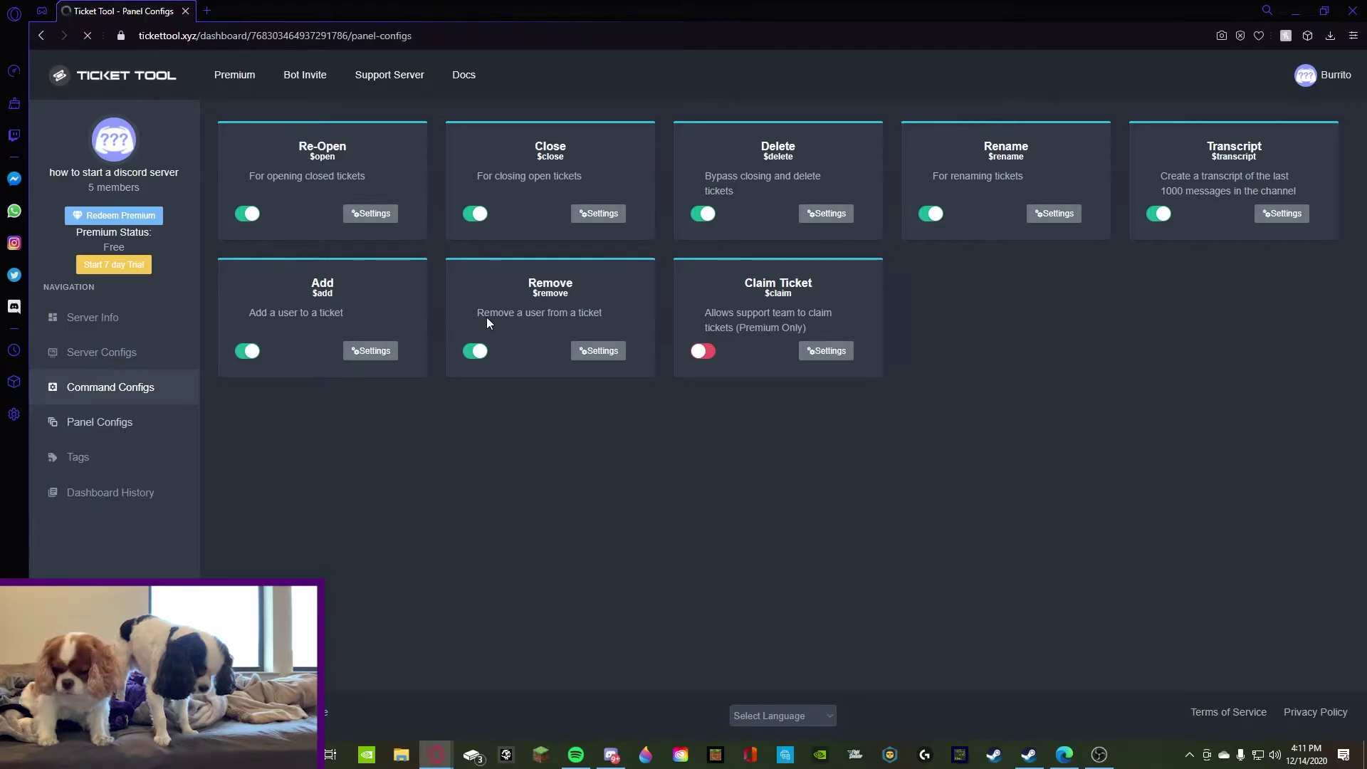
left_click(240, 135)
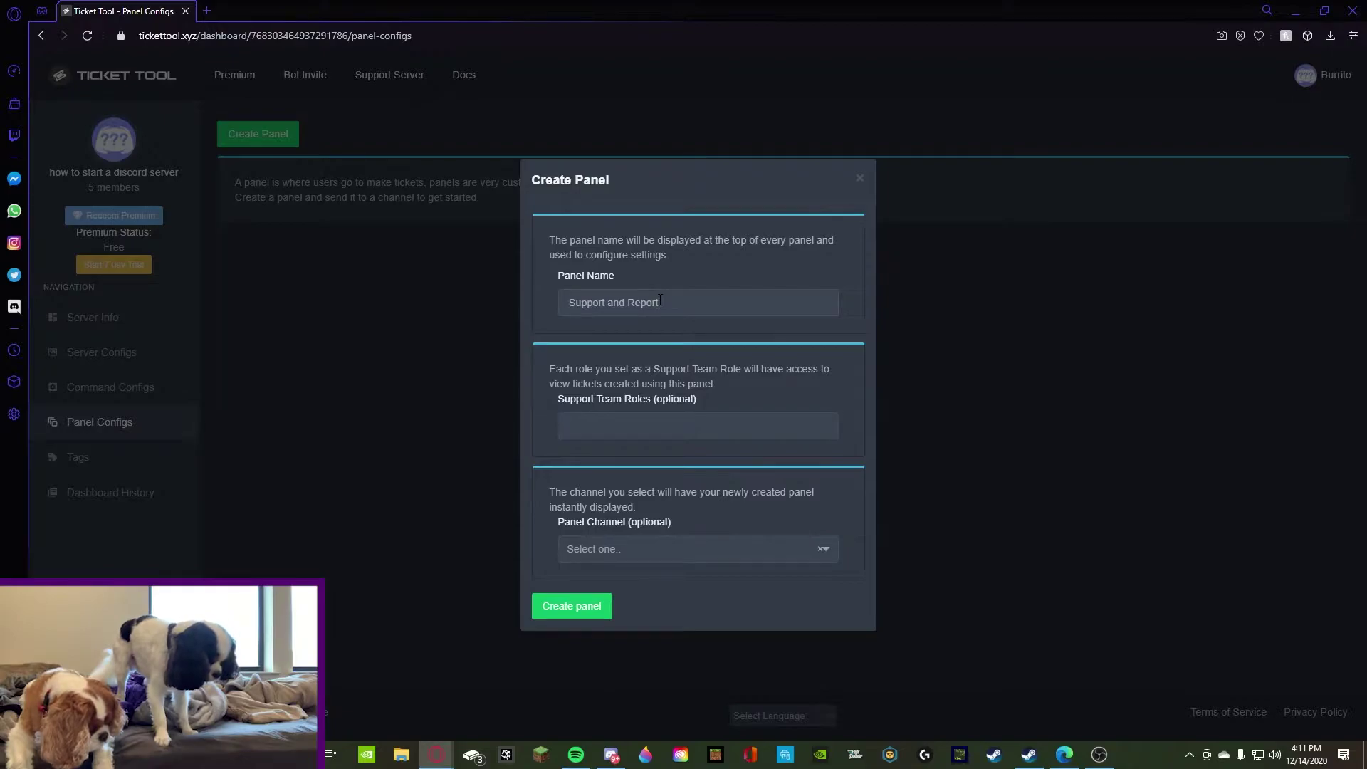
Add Trial Moderator, Moderator, Administrator and Owner as support team roles for the Support and Report panel.
left_click(651, 429)
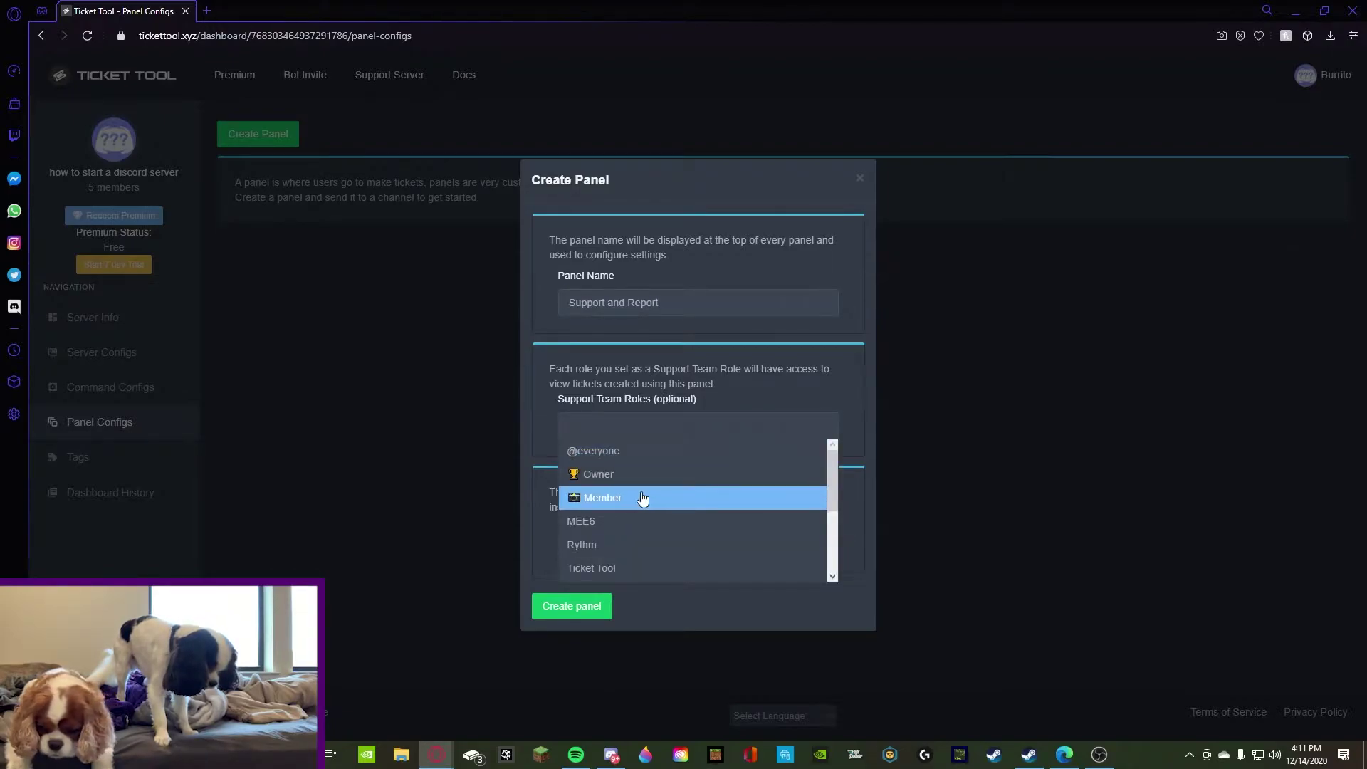
scroll(625, 498, "down", 3)
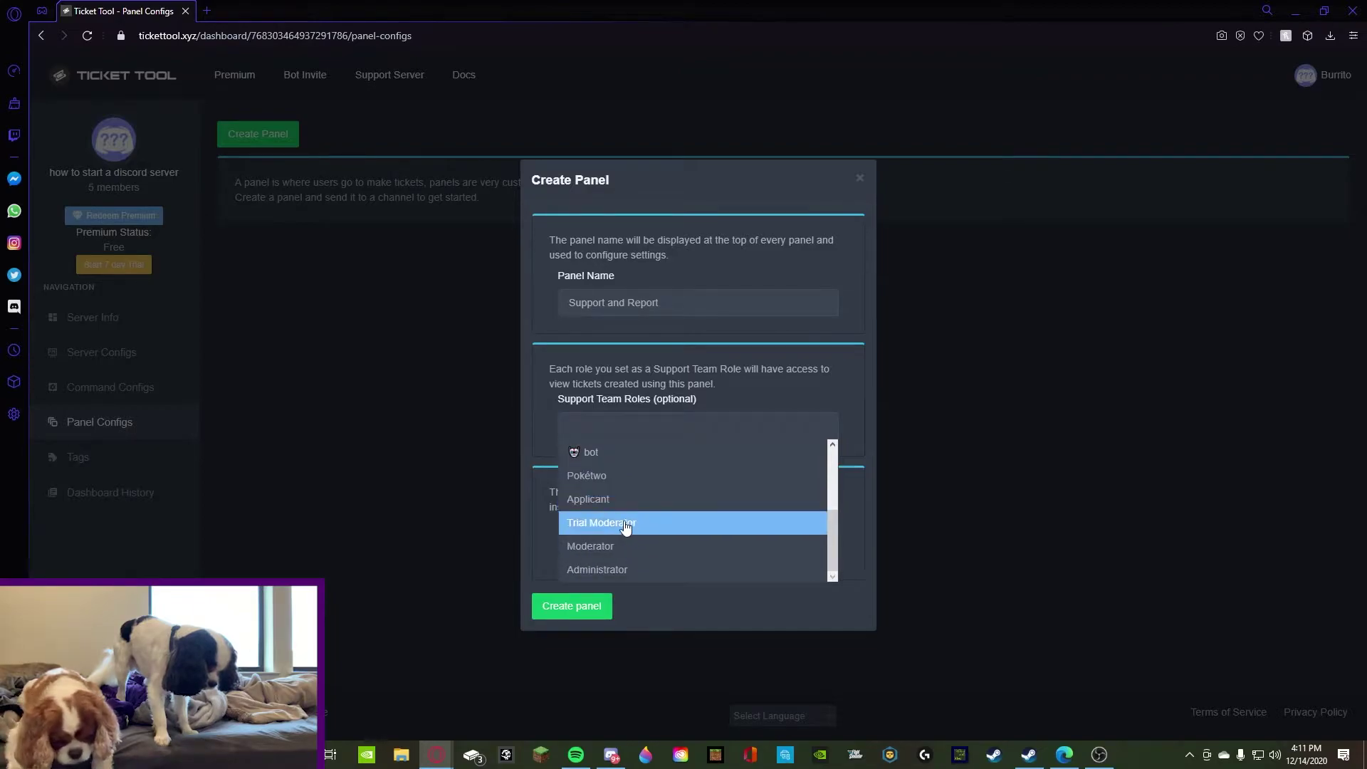
left_click(624, 531)
left_click(624, 544)
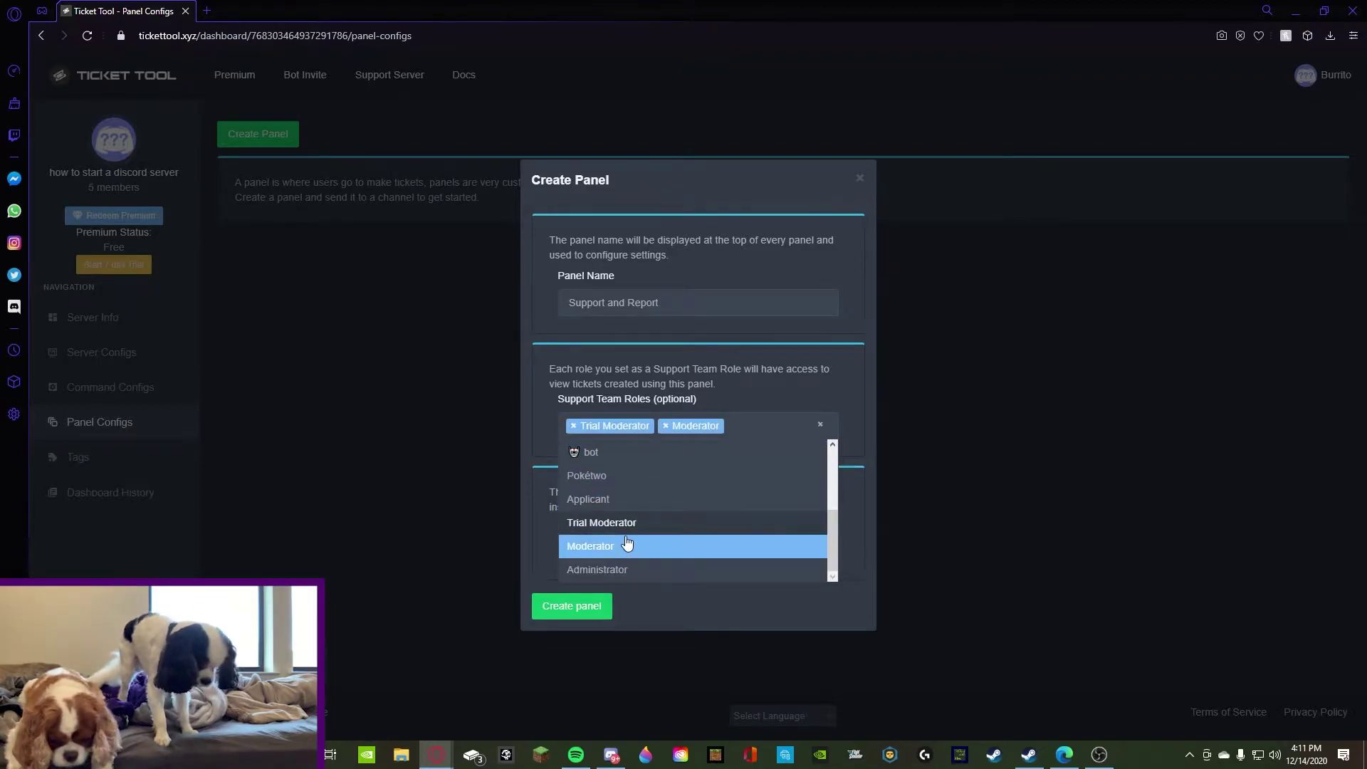
left_click(633, 569)
scroll(633, 531, "up", 1)
scroll(631, 531, "up", 2)
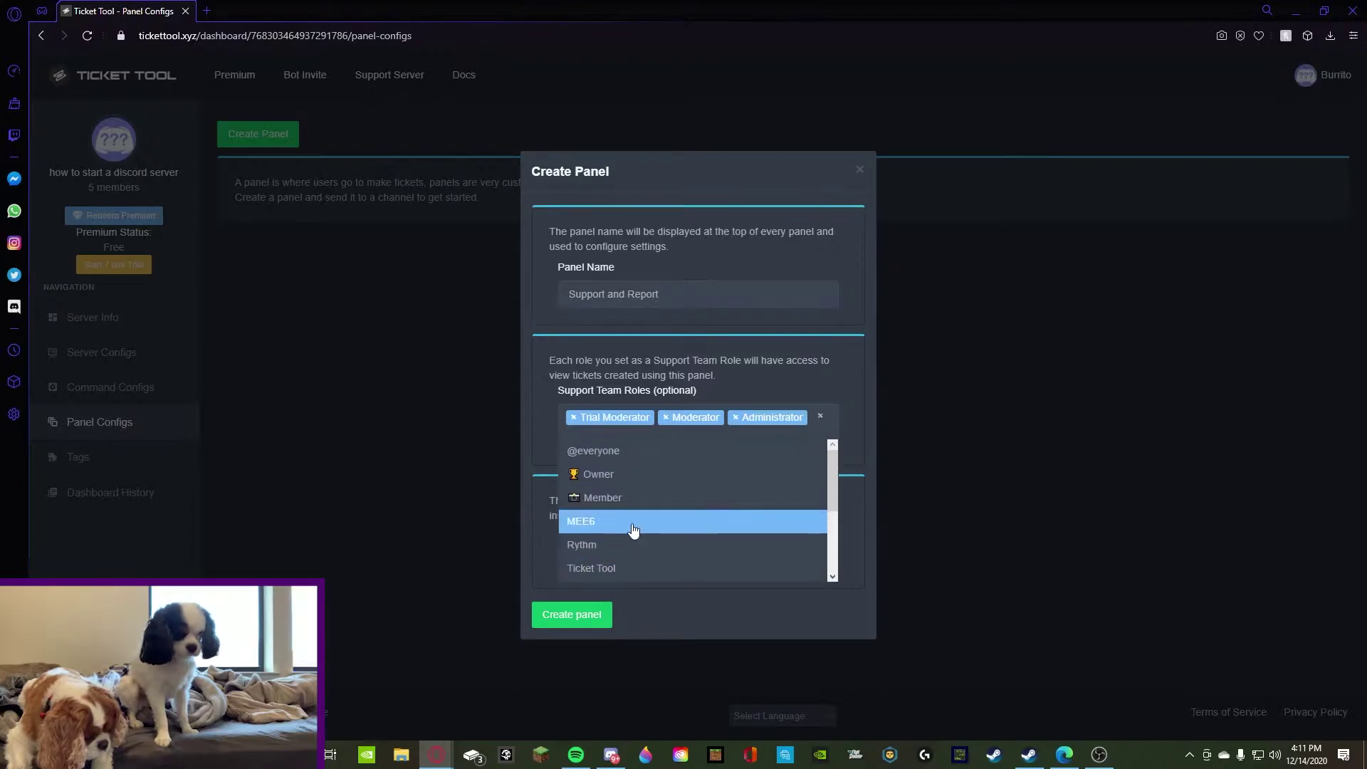
left_click(598, 476)
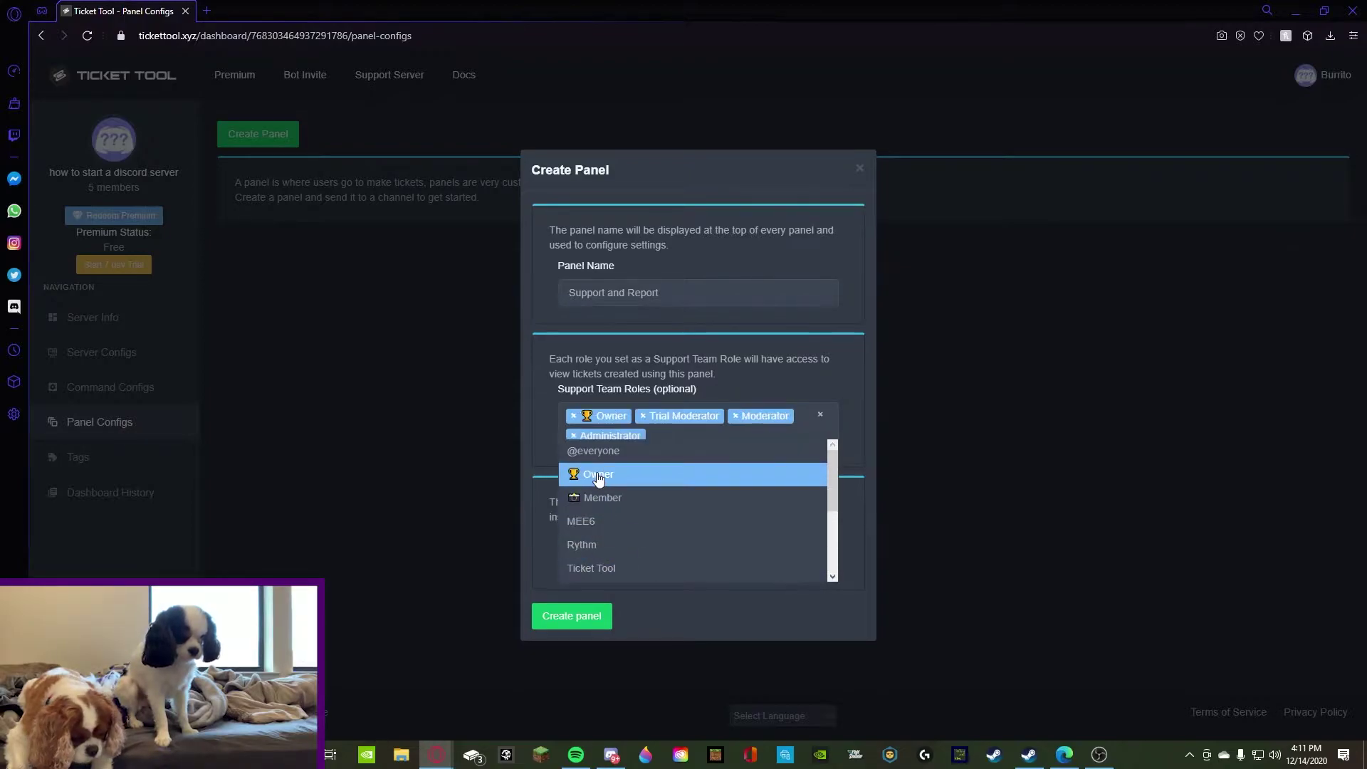
left_click(639, 617)
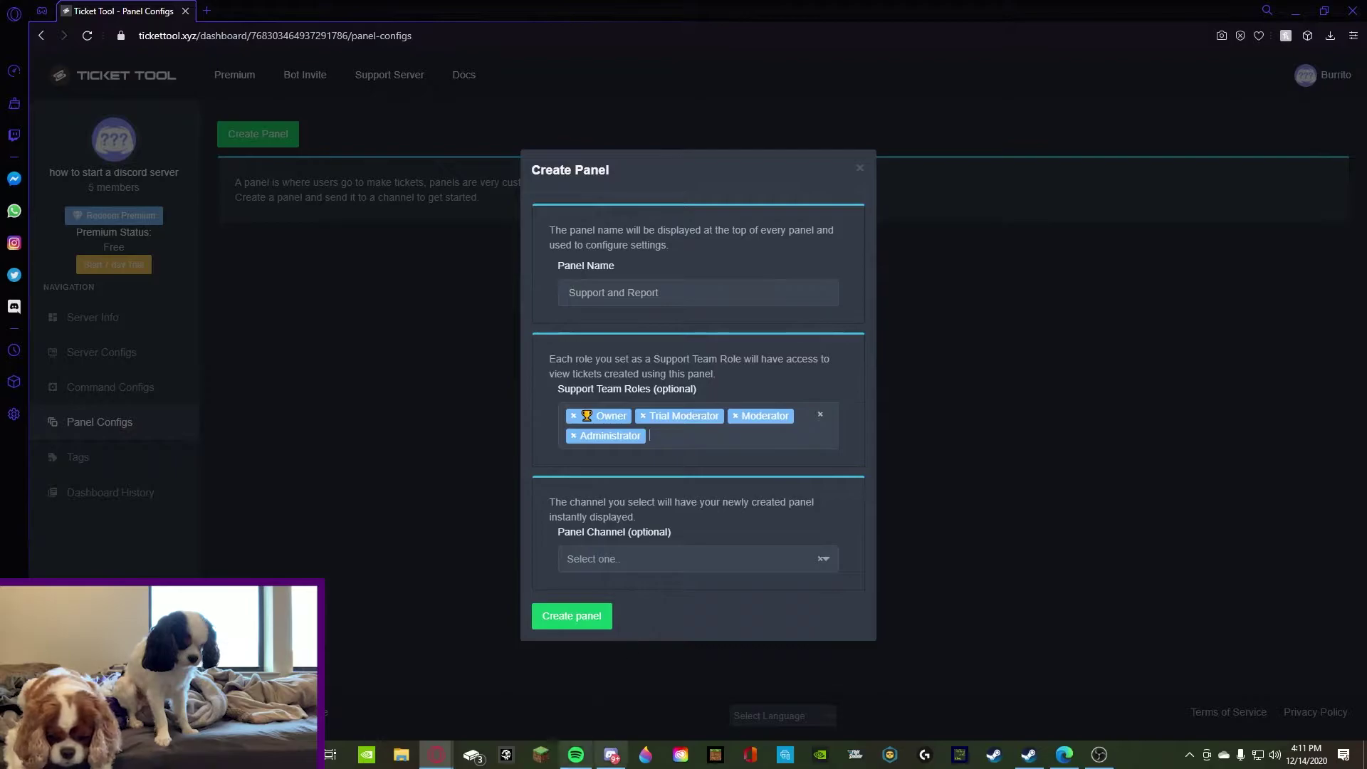
Switch to Discord, create a category named "make a ticket" on the server, and place it directly above the Staff category.
left_click(610, 753)
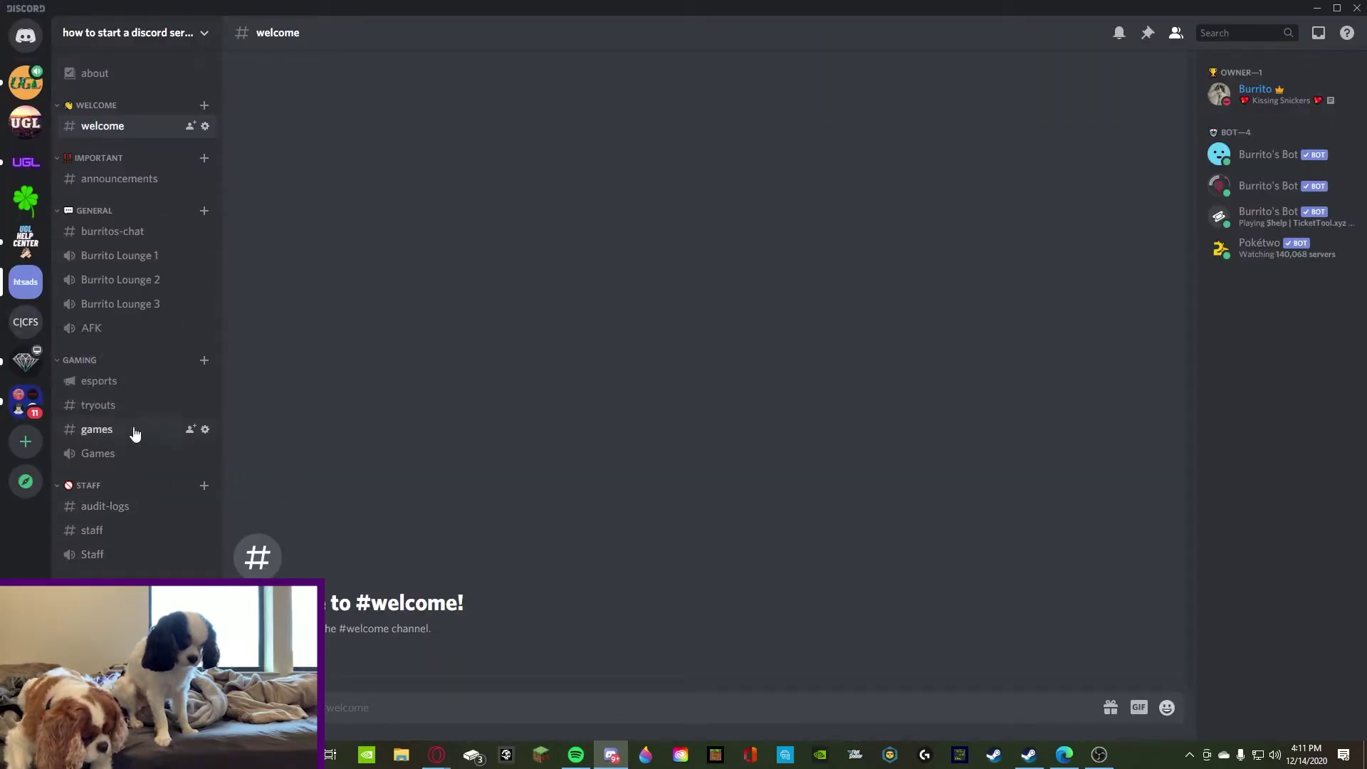
left_click(128, 35)
left_click(163, 203)
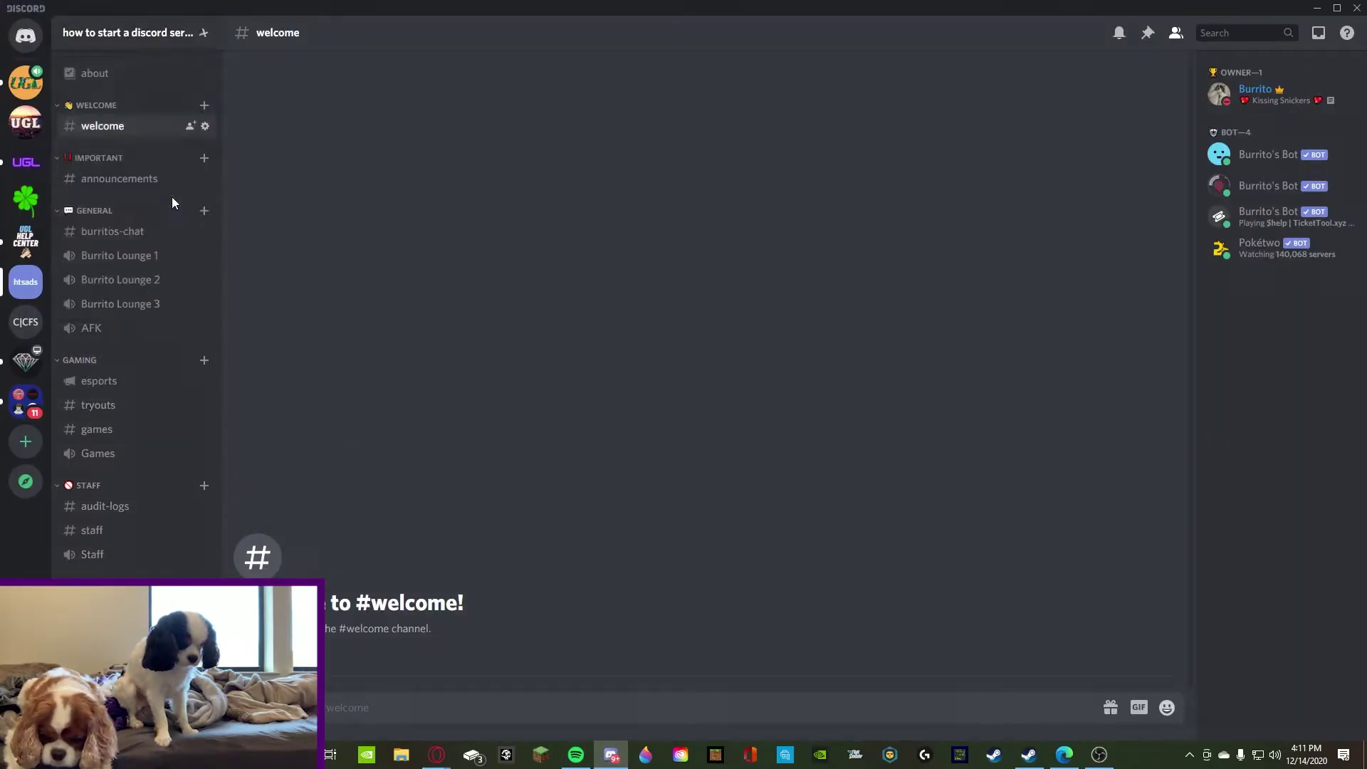
type("make a t")
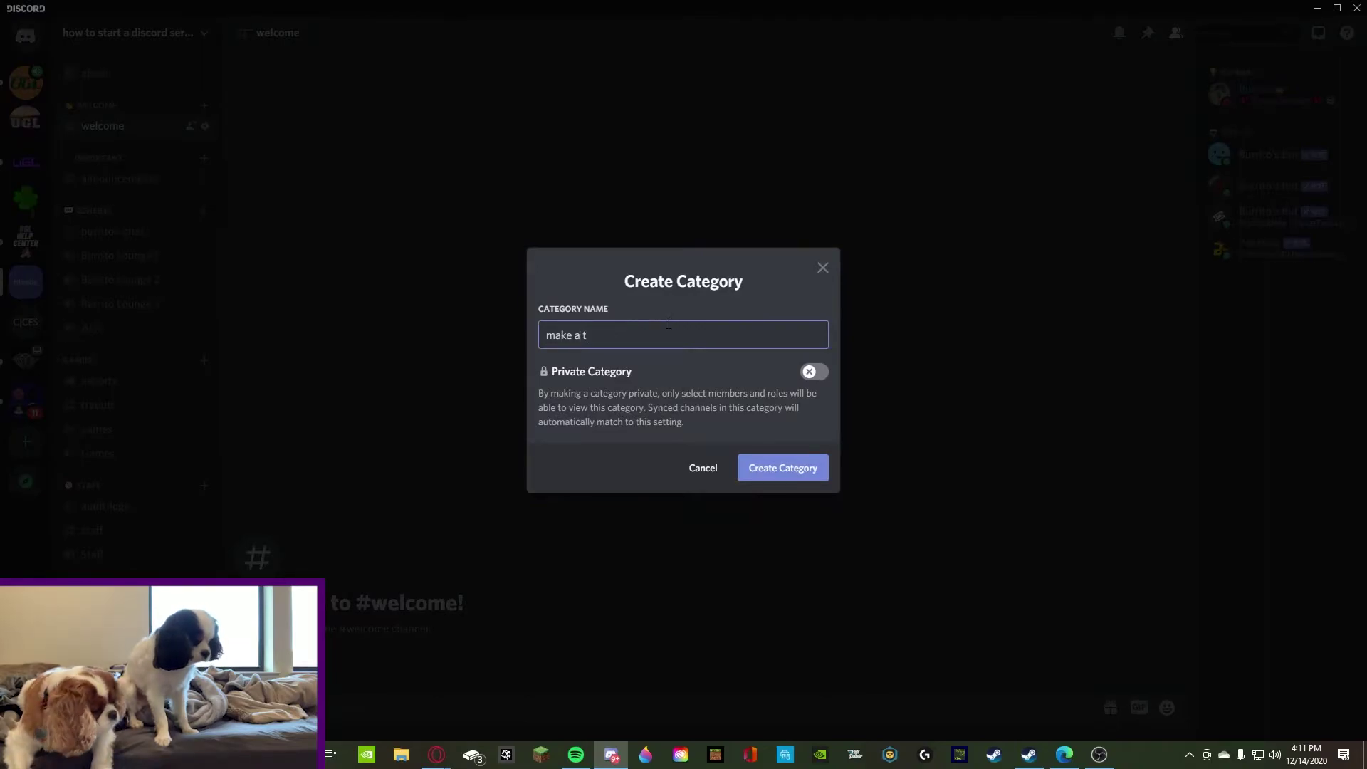
type("icketr")
key("Return")
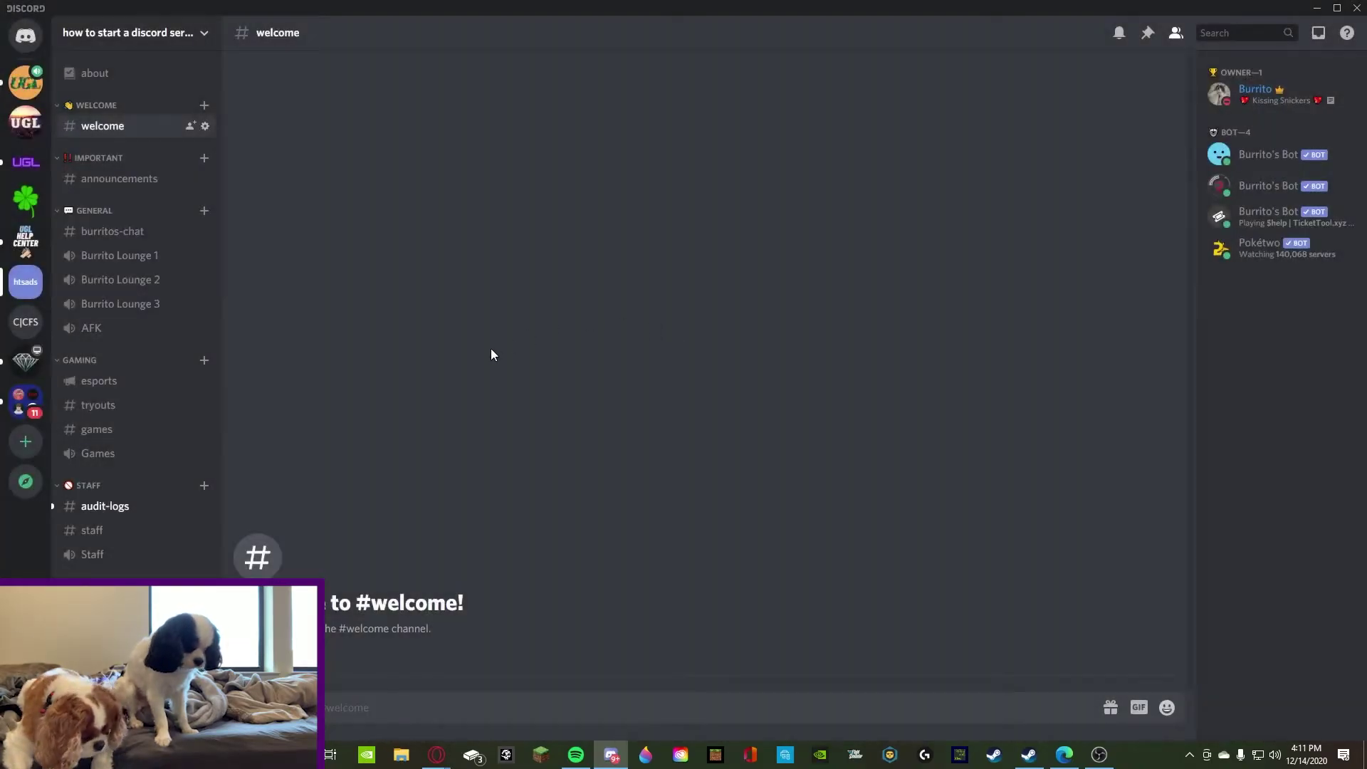
left_click_drag(104, 402, 102, 473)
Create a public text channel named support-and-report in the "make a ticket" category.
left_click(204, 487)
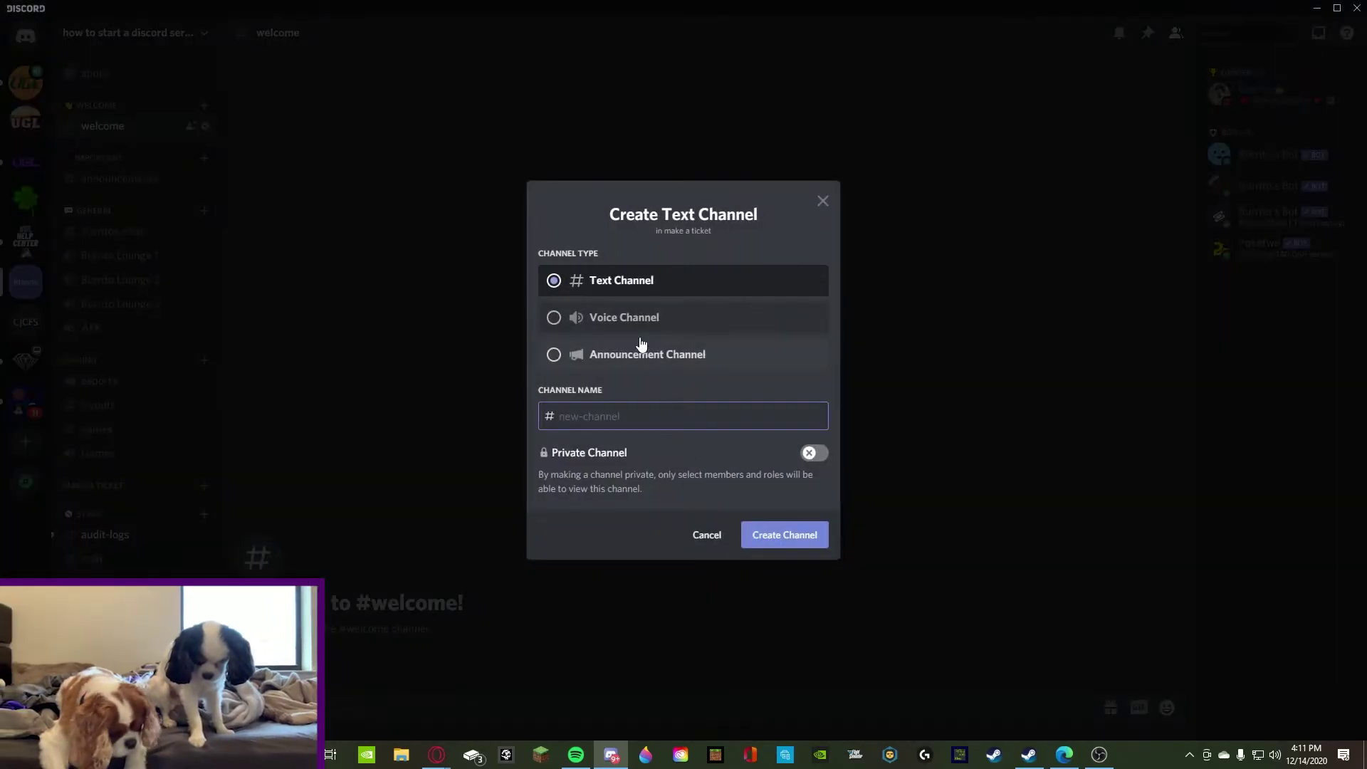
type("ticke")
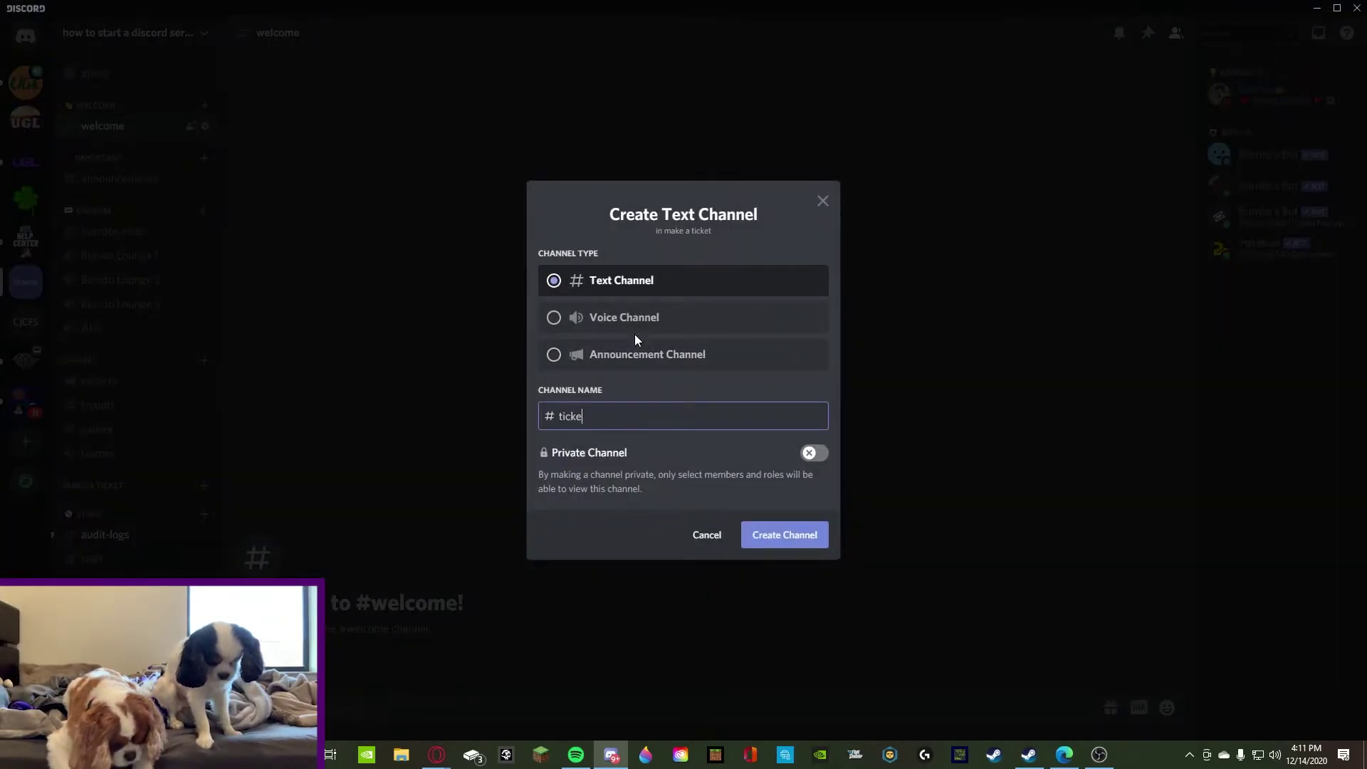
key("BackSpace")
key("BackSpace")
key("BackSpace")
key("BackSpace")
key("BackSpace")
type("suop")
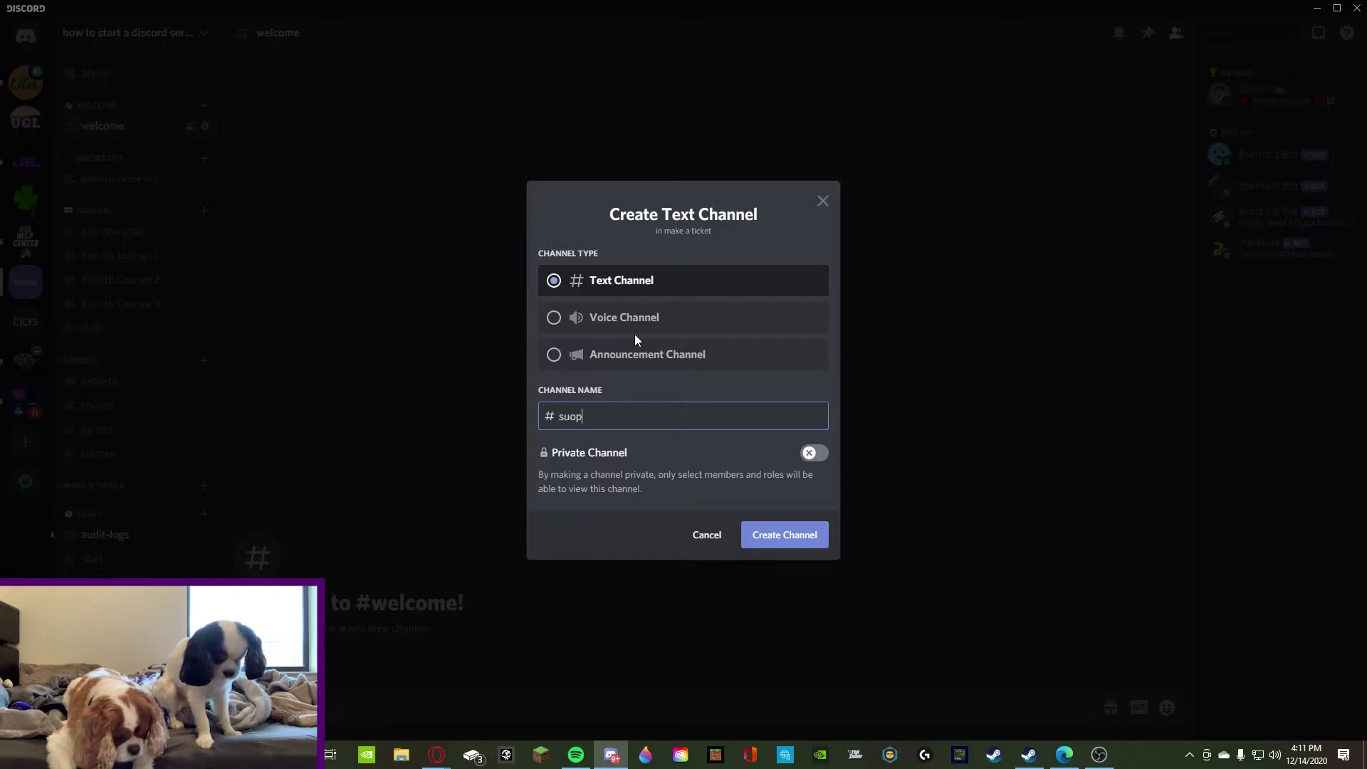
key("BackSpace")
key("BackSpace")
type("ppor")
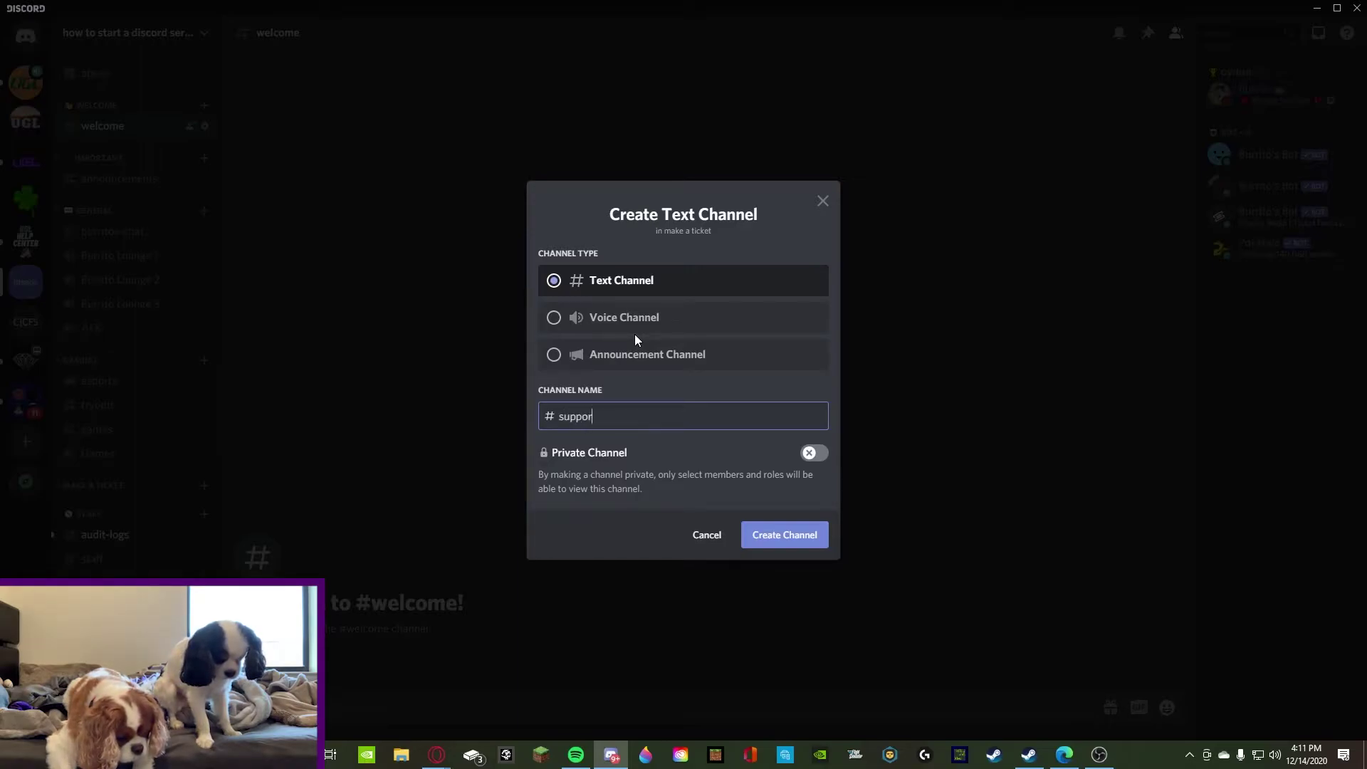
type("t-and-report")
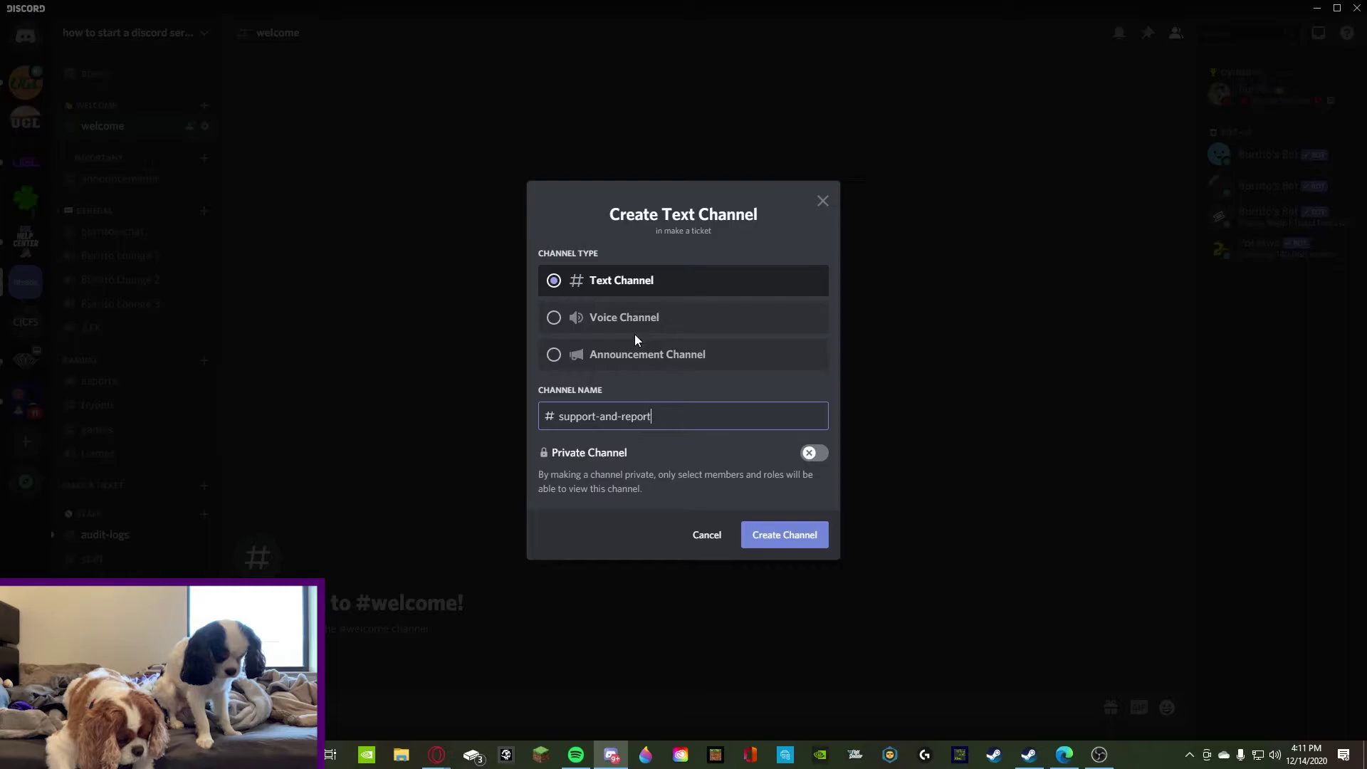
left_click(769, 544)
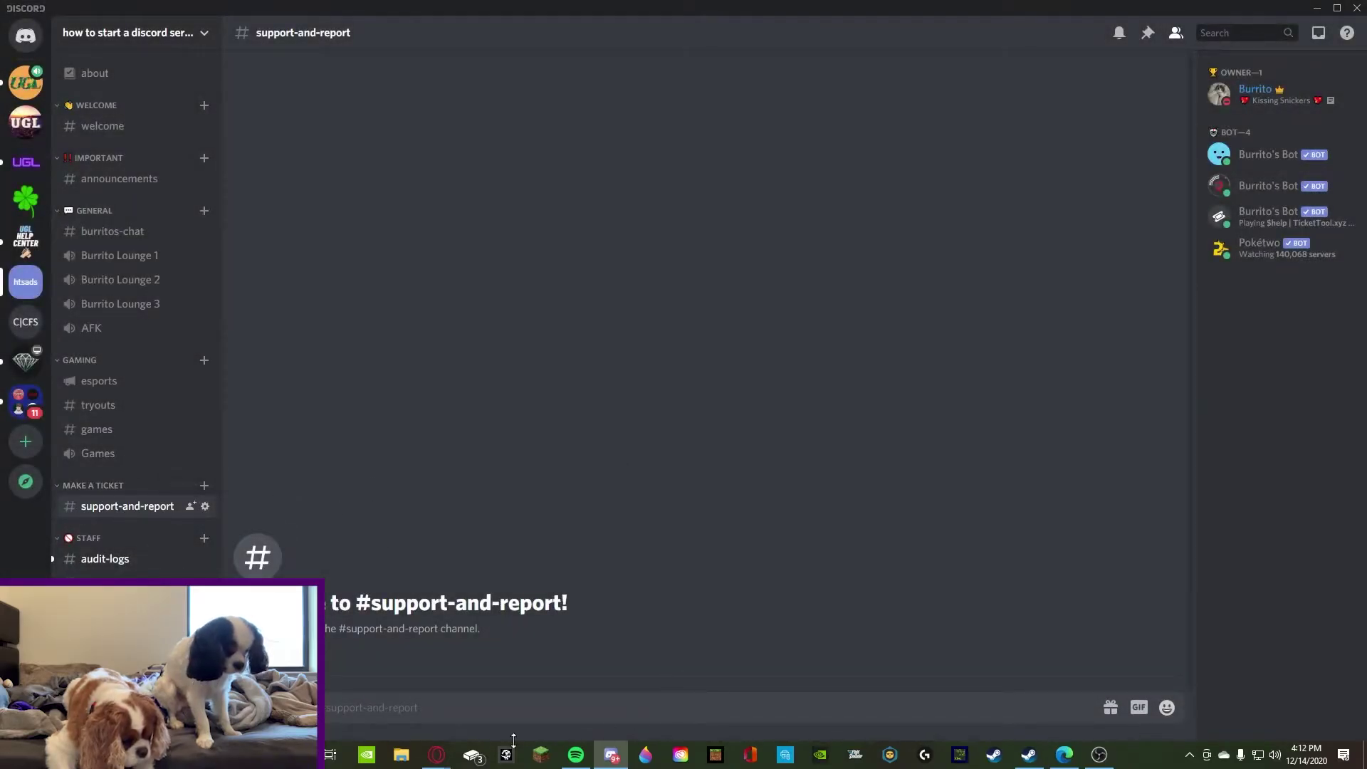
Switch back to the browser, choose games as the panel channel, and create the Support and Report panel.
left_click(528, 697)
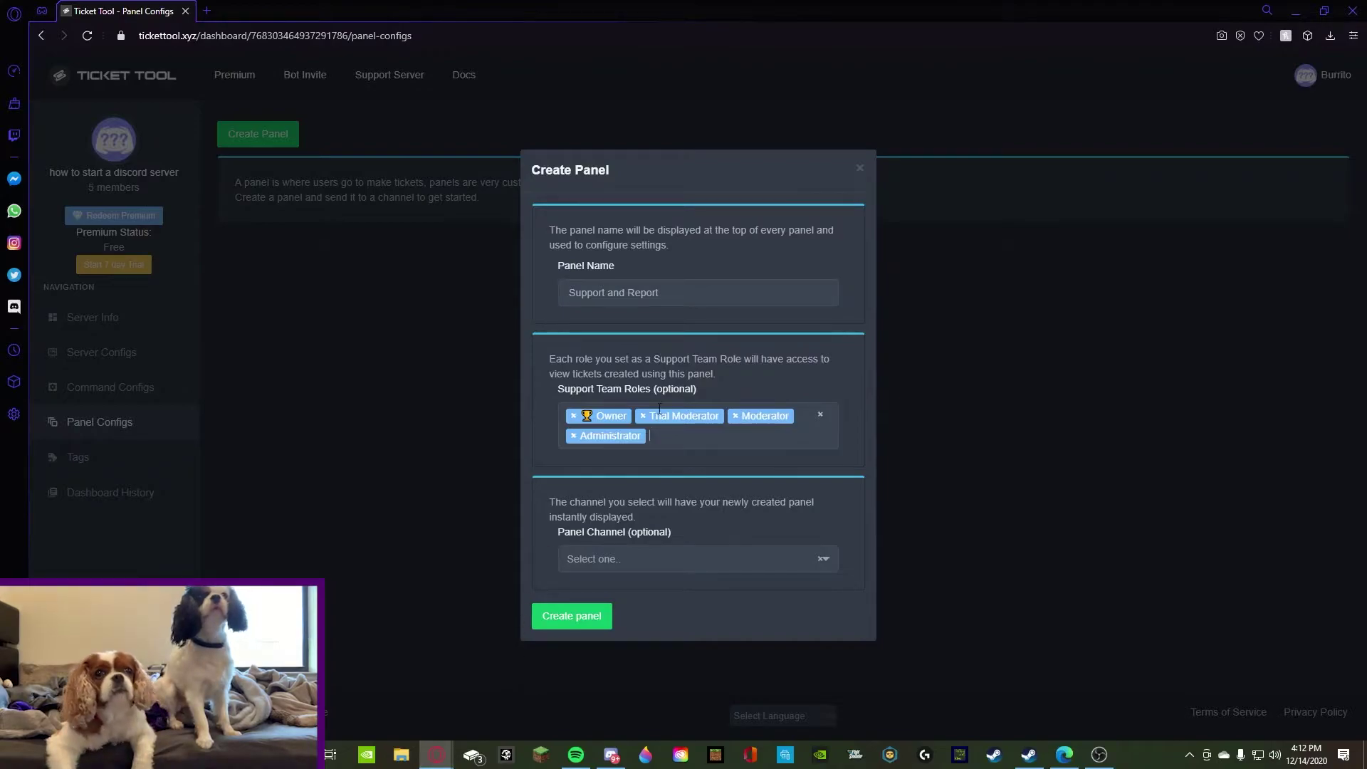
left_click(636, 566)
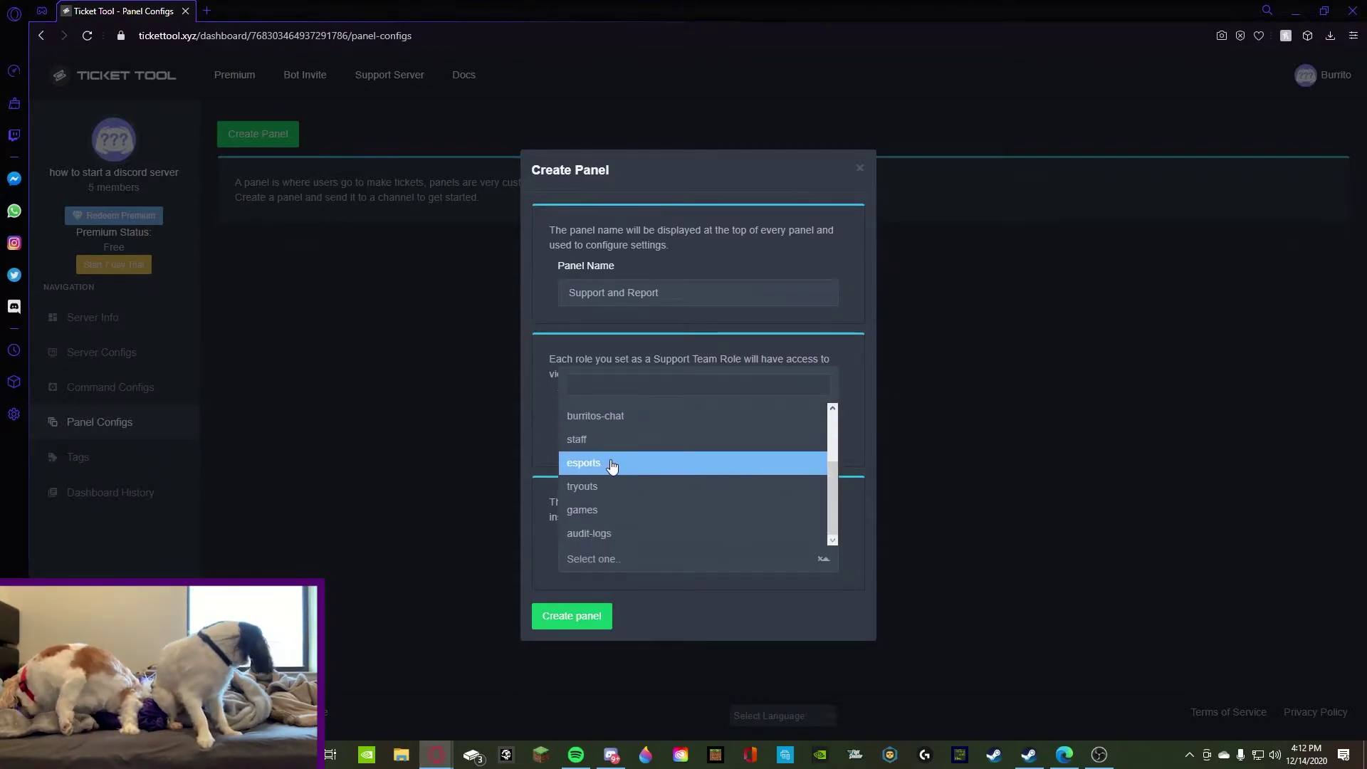
scroll(609, 458, "up", 2)
scroll(669, 484, "down", 4)
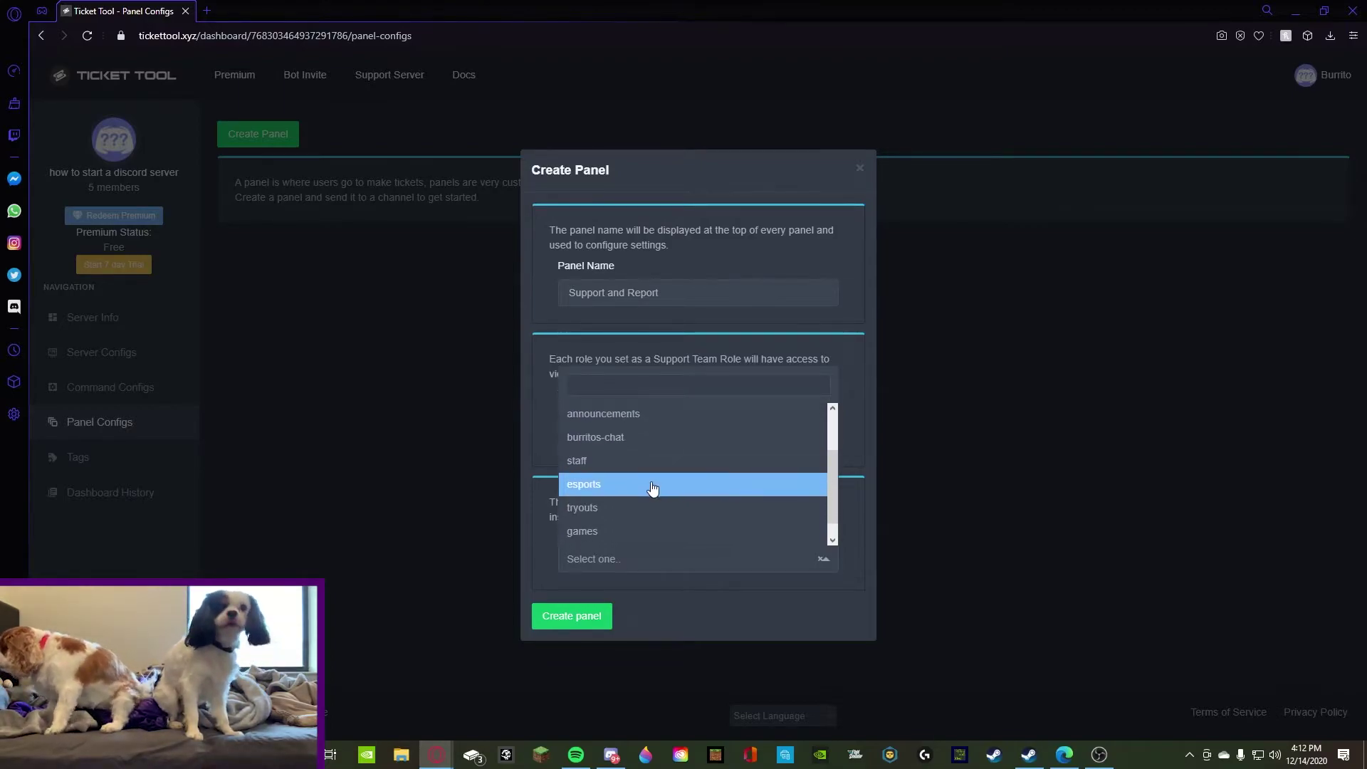
left_click(647, 509)
left_click(591, 616)
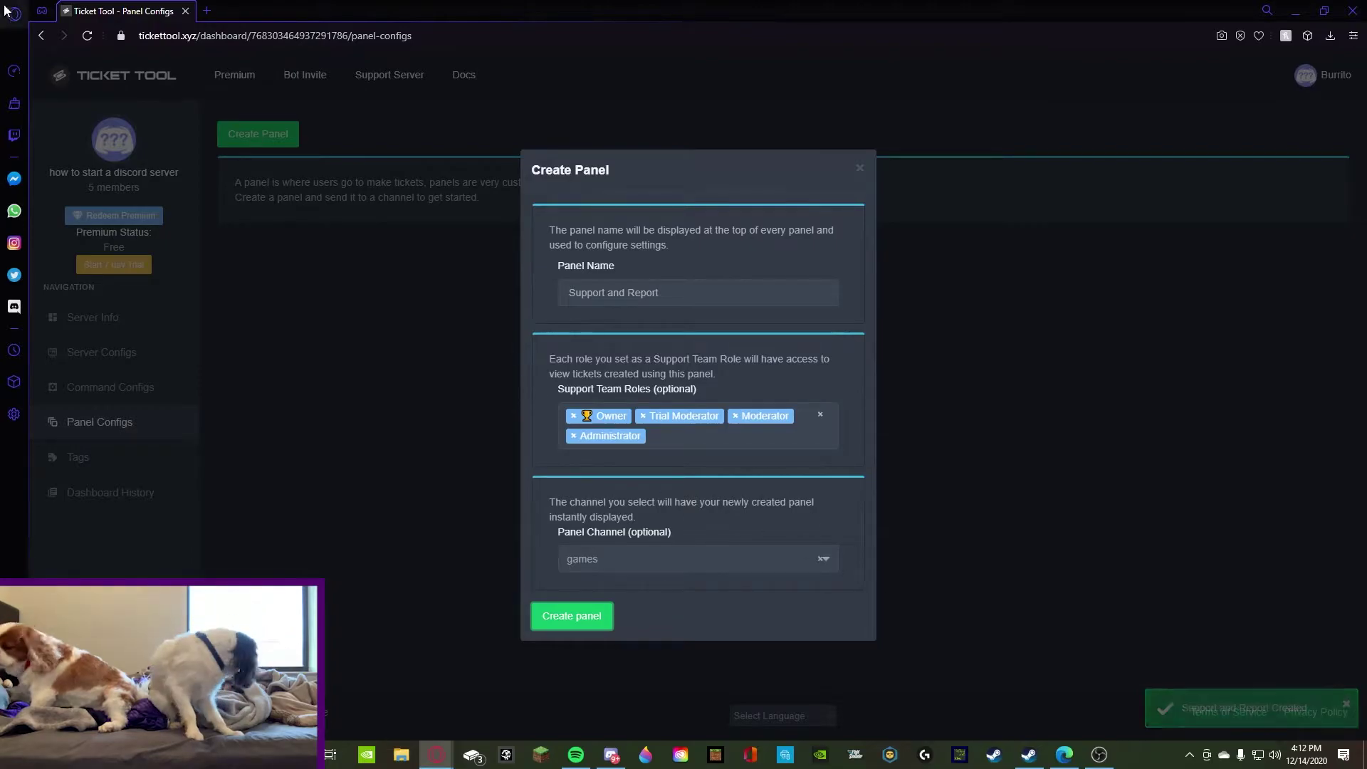
Reload the panel configs and examine the Support and Report panel's general, category, panel, moderator and logging options.
left_click(86, 35)
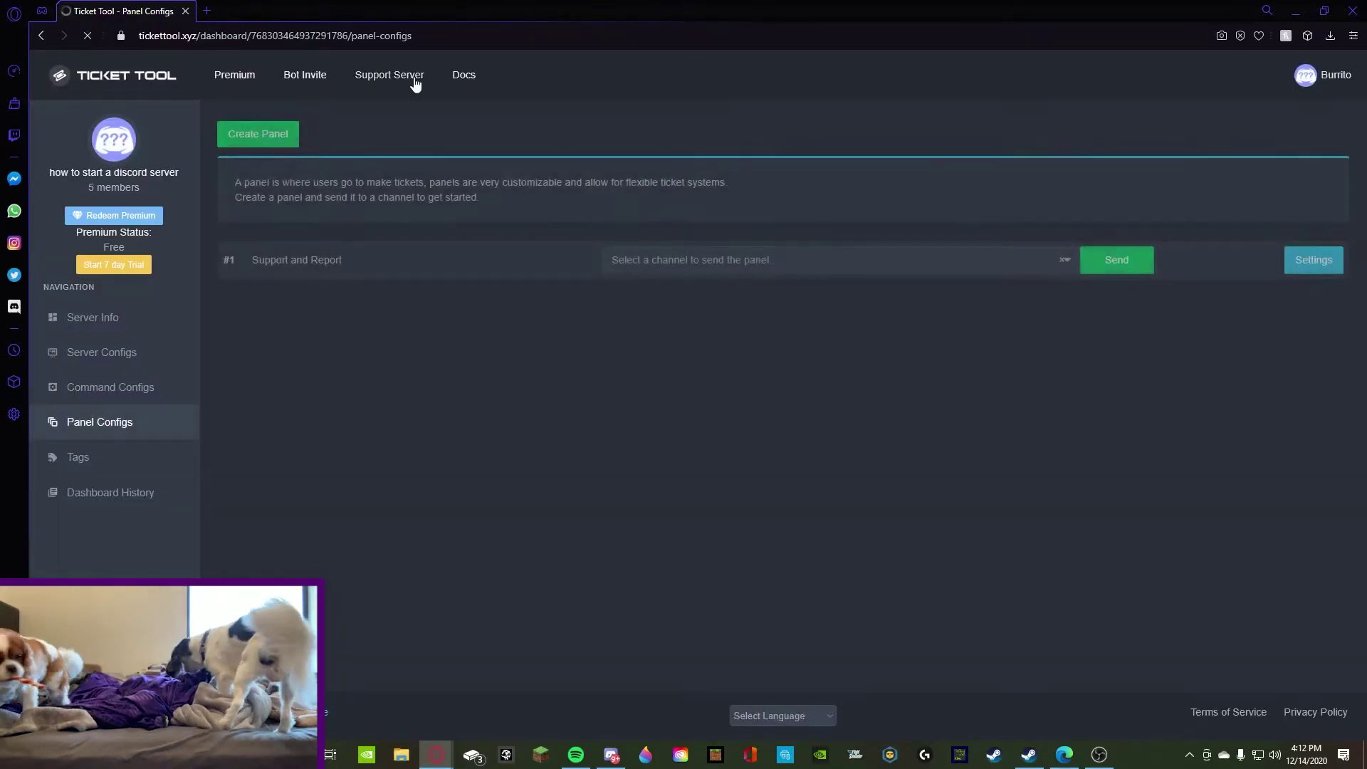
left_click(1312, 262)
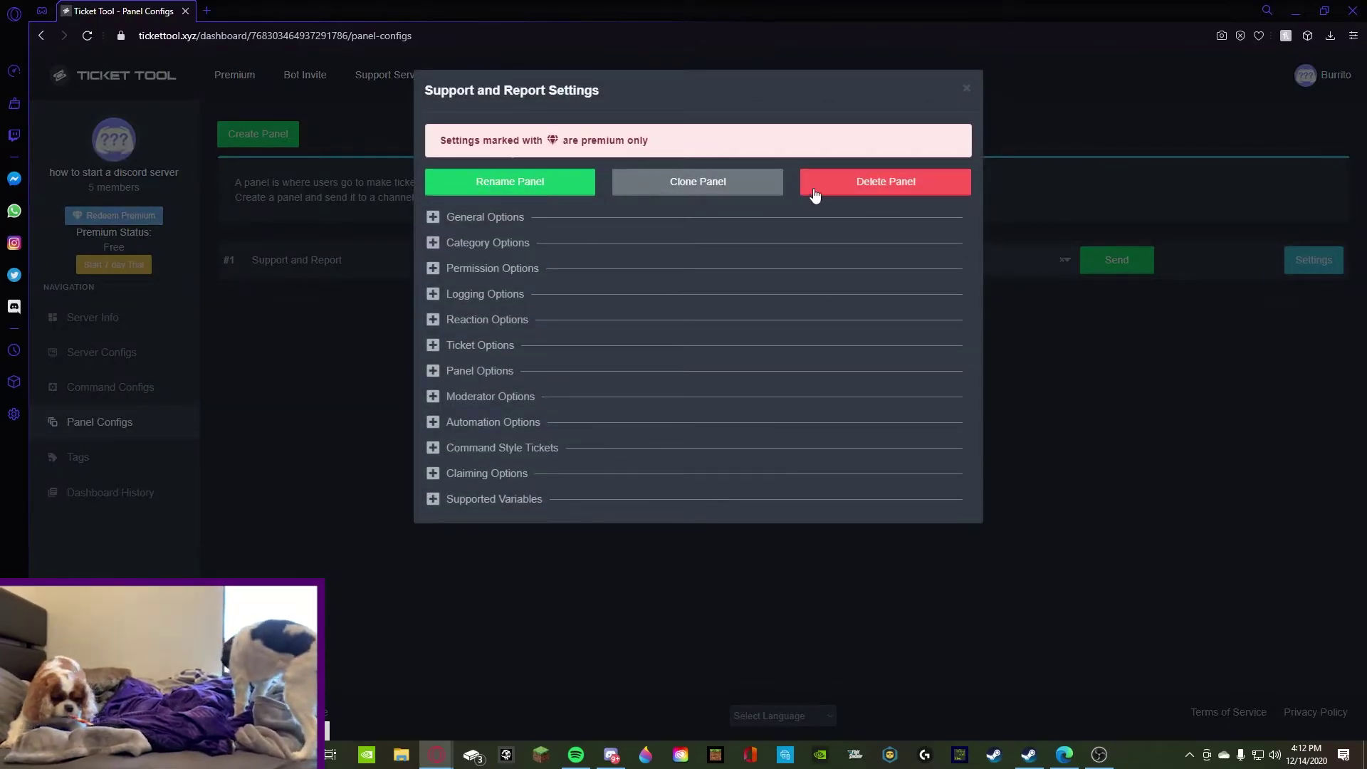
left_click(473, 218)
left_click(459, 223)
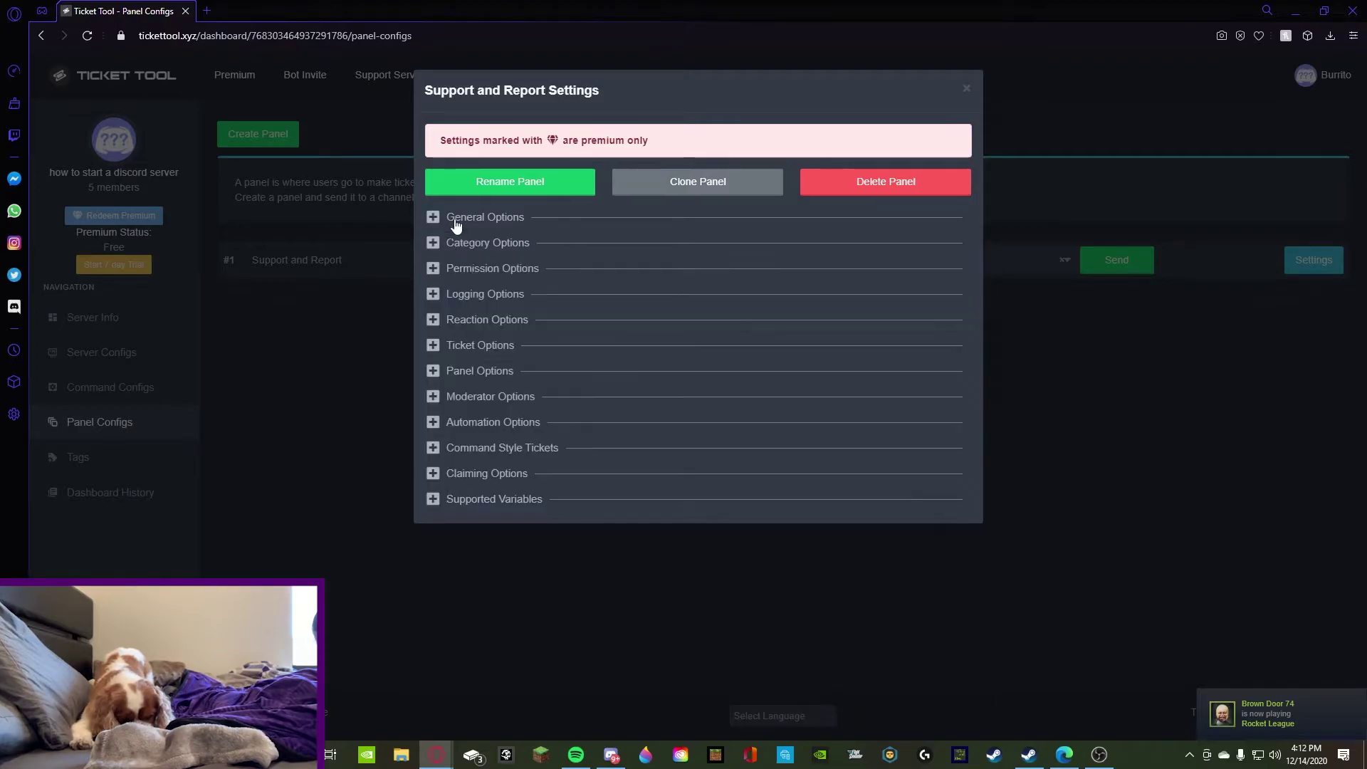
left_click(493, 243)
left_click(494, 245)
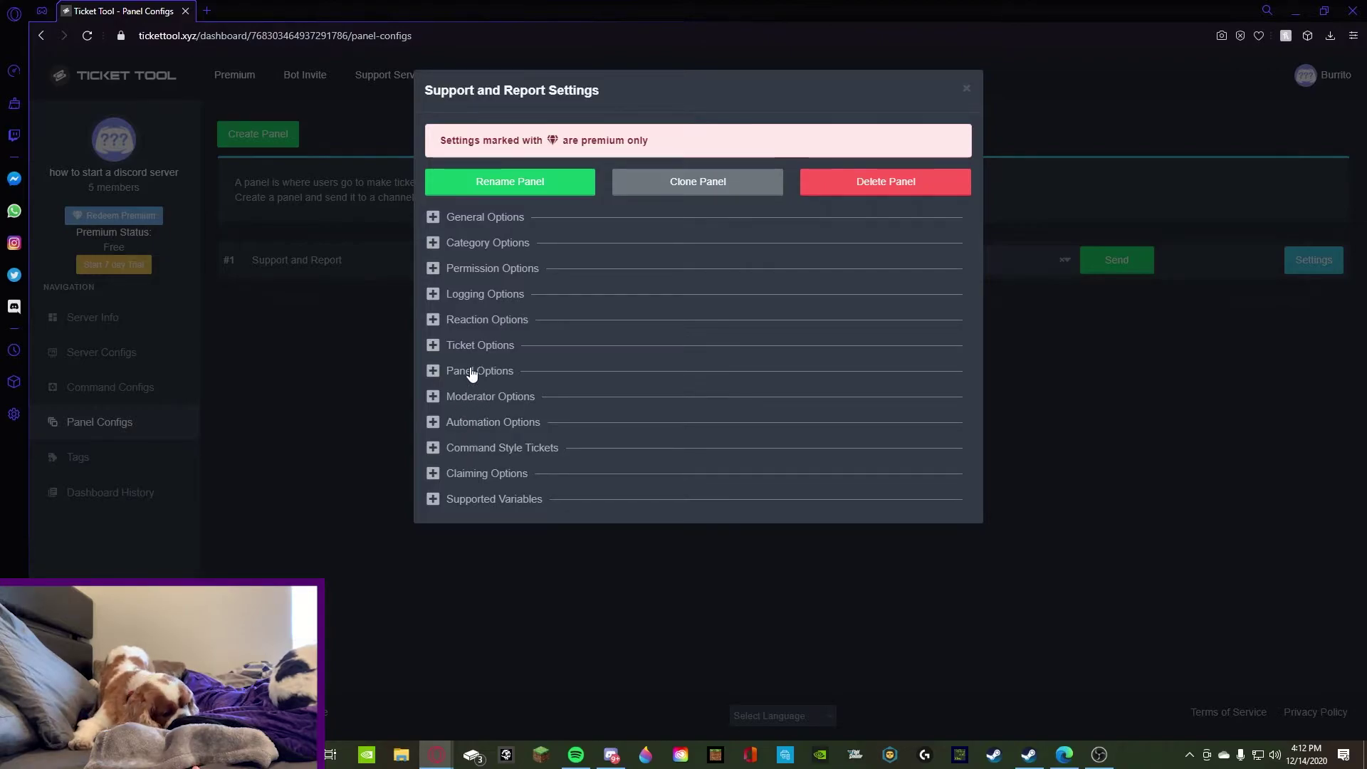
left_click(472, 373)
left_click(472, 372)
left_click(470, 380)
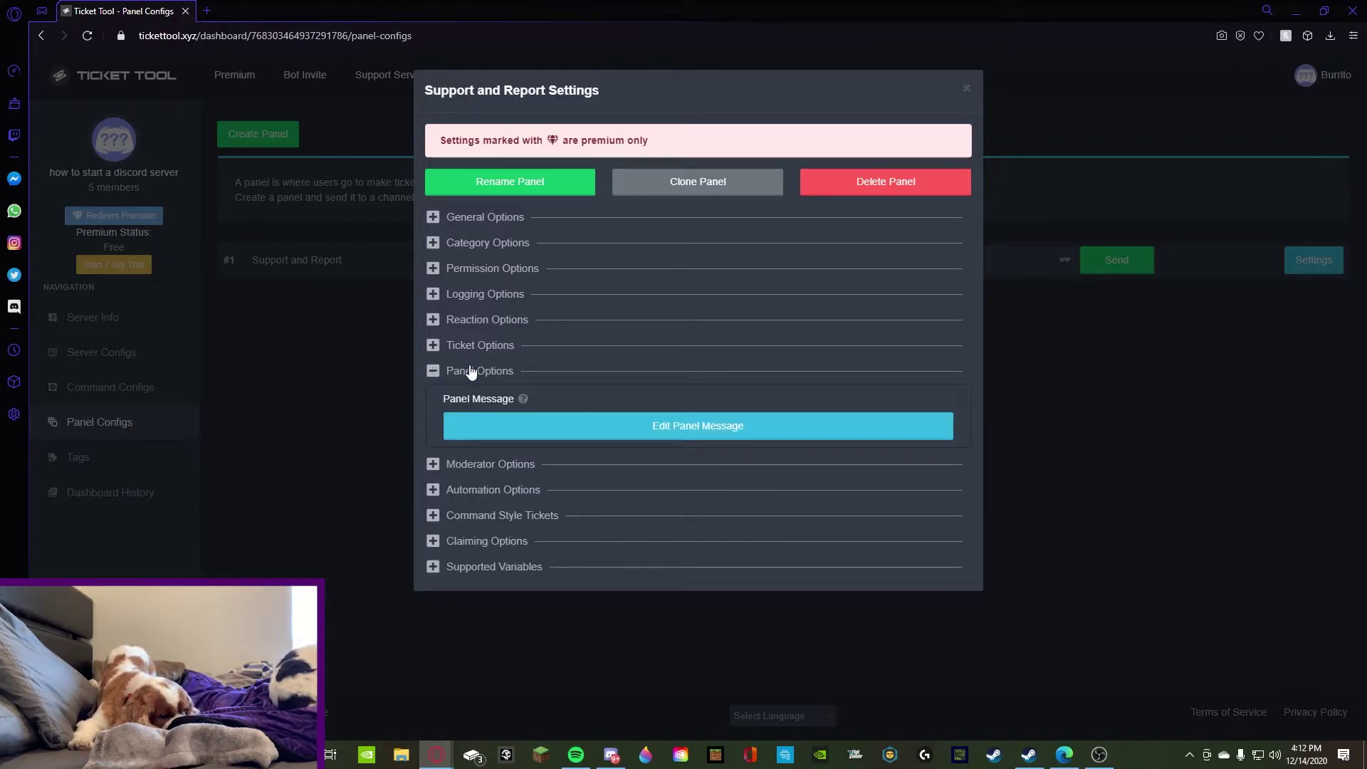
left_click(471, 372)
left_click(475, 397)
left_click(475, 397)
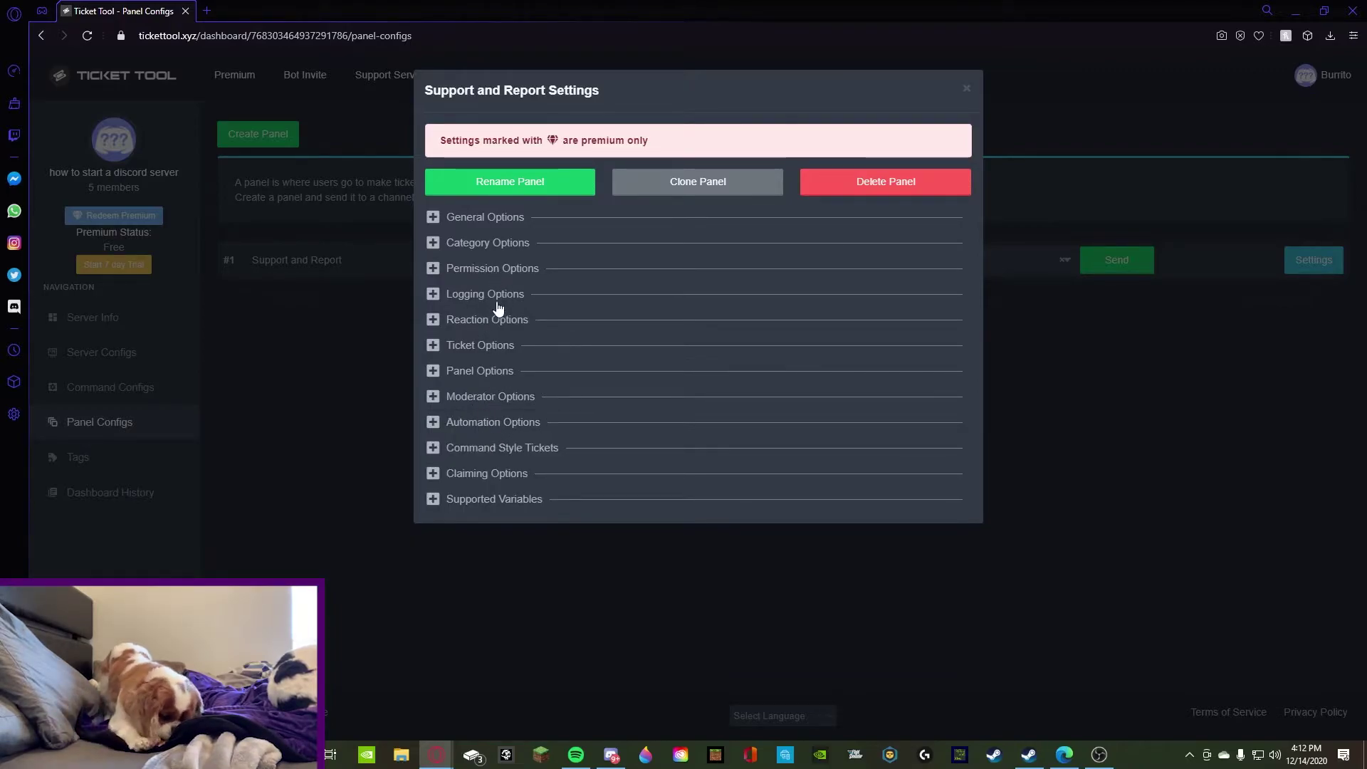
left_click(496, 298)
left_click(497, 301)
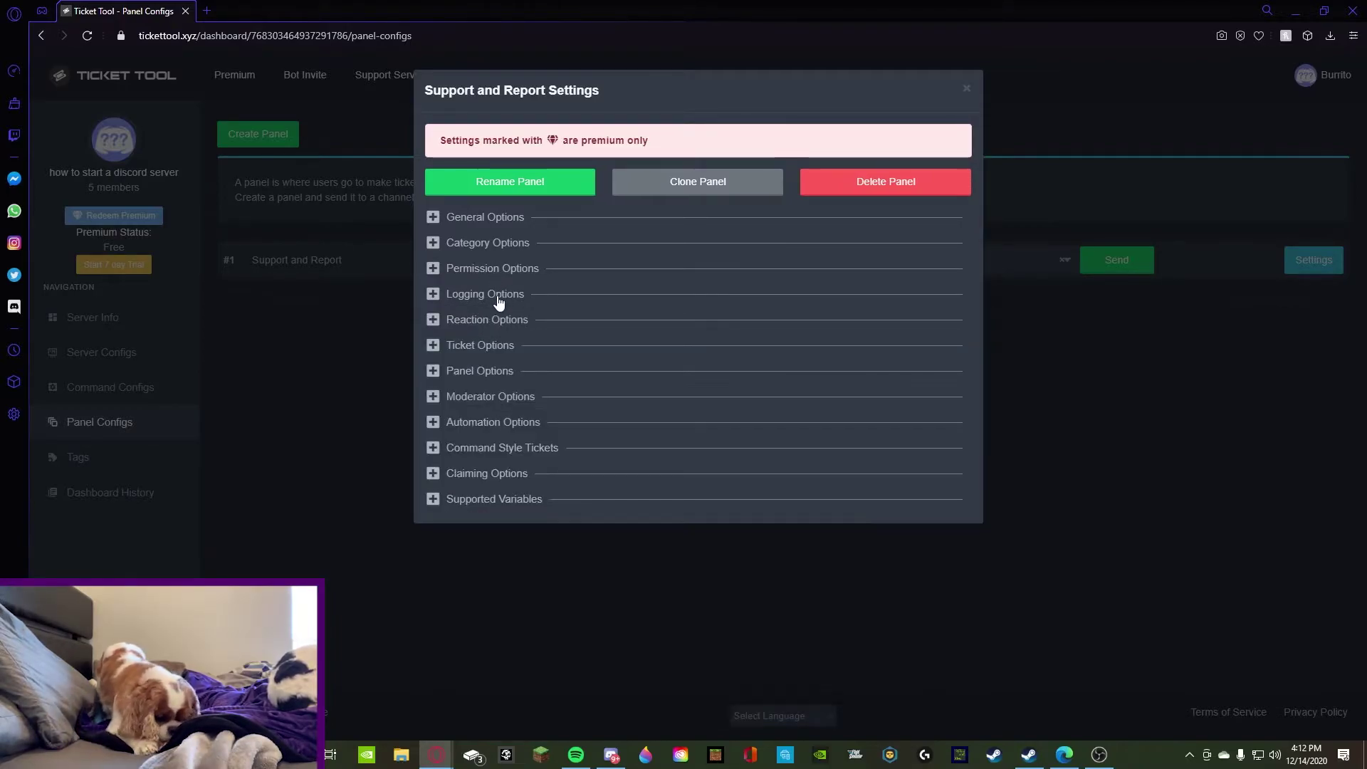
Delete the Support and Report panel.
left_click(850, 186)
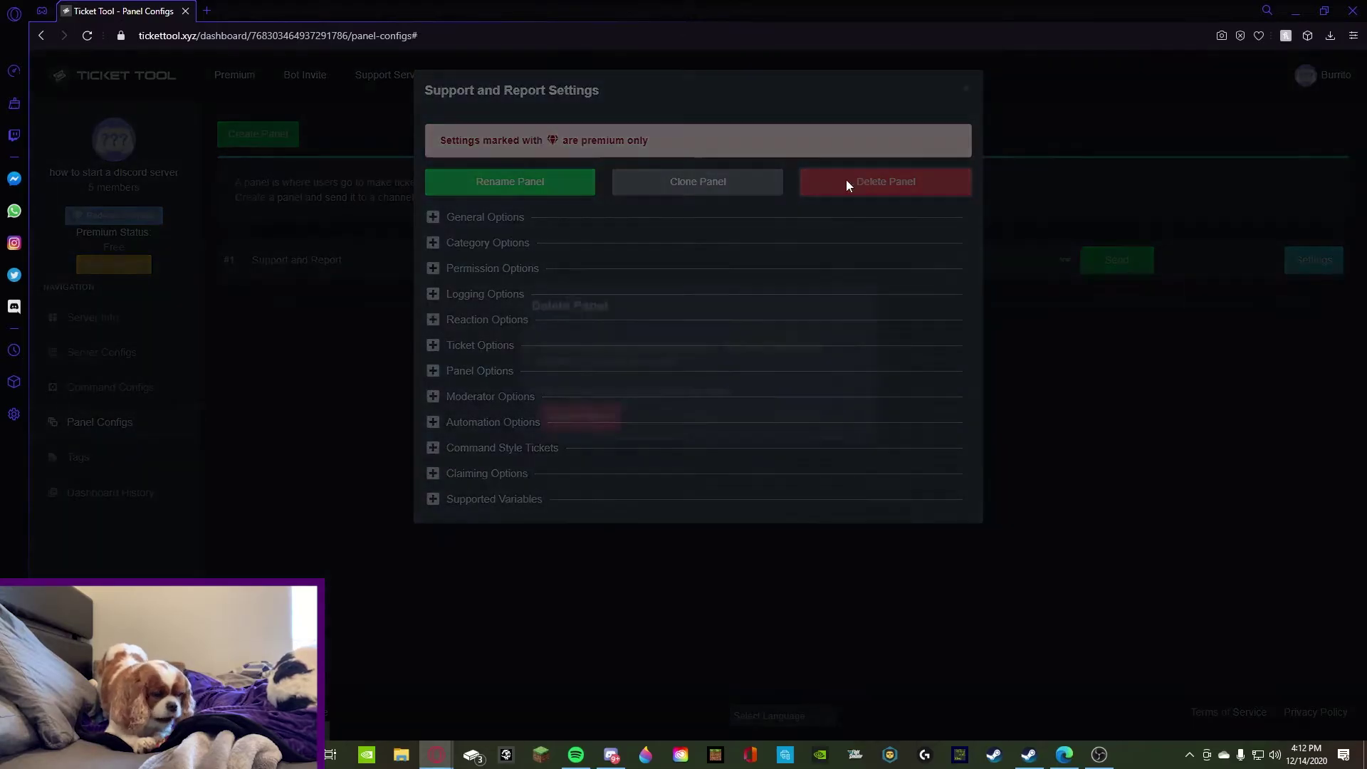
left_click(580, 447)
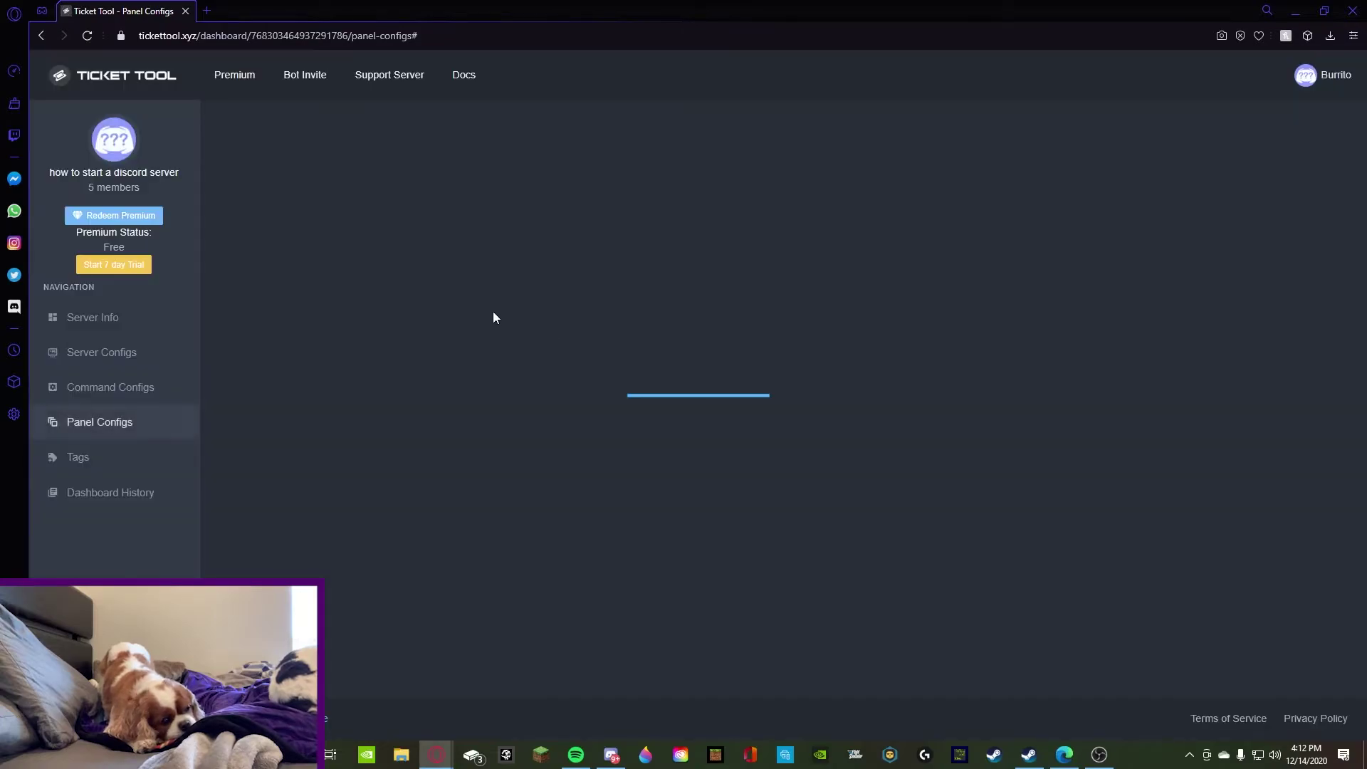
Start a new panel named "Support and Report" with Owner, Trial Moderator, Moderator, Administrator and Ticket Tool as support team roles.
left_click(257, 134)
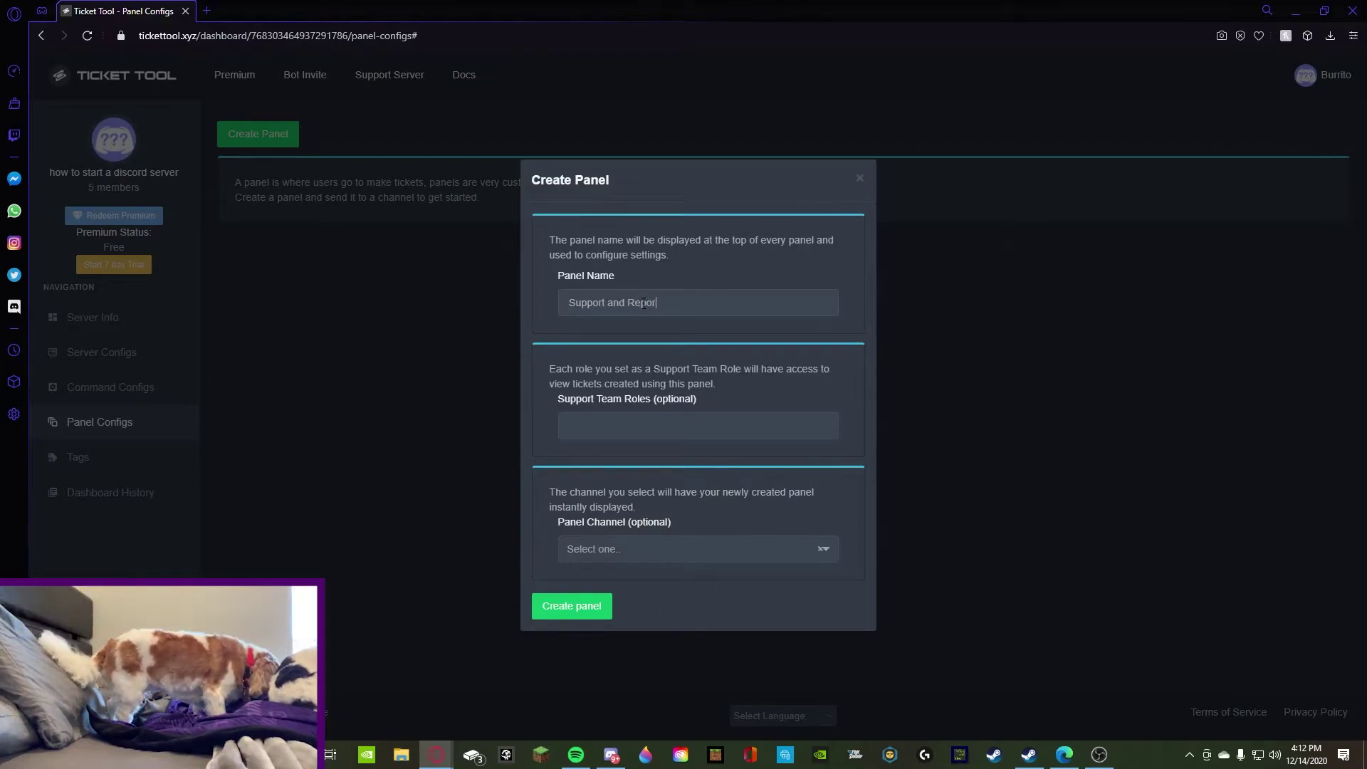
type("Support and Report")
left_click(645, 426)
left_click(610, 477)
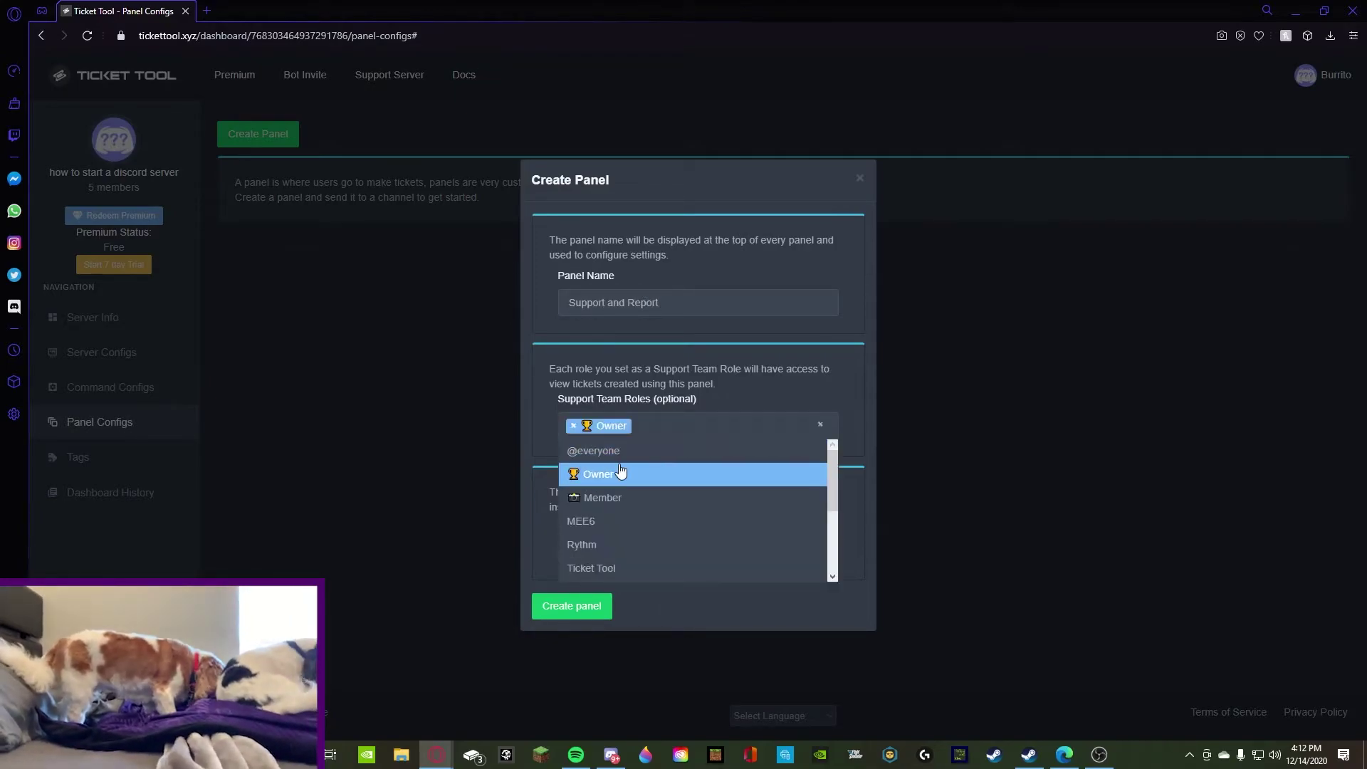
left_click(640, 523)
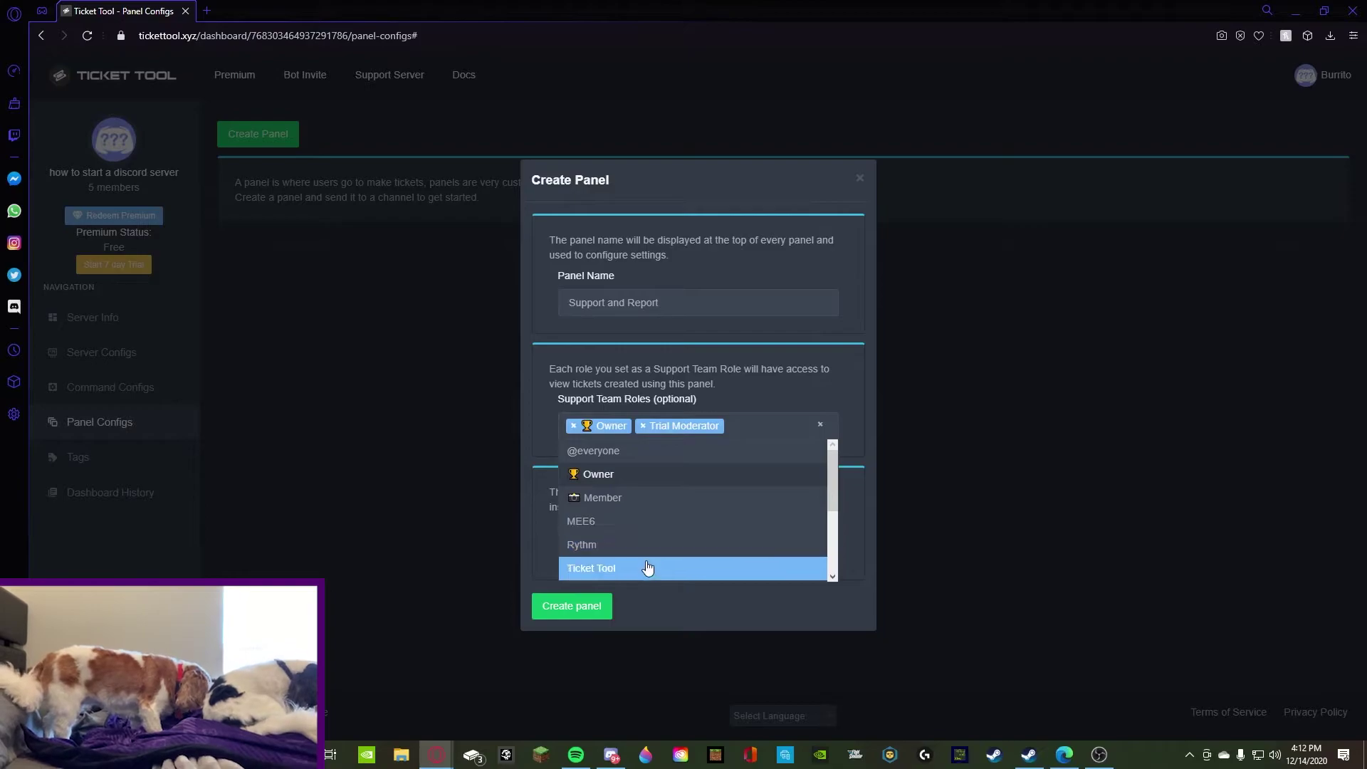
scroll(637, 566, "down", 1)
scroll(637, 566, "down", 2)
left_click(610, 546)
scroll(610, 568, "down", 3)
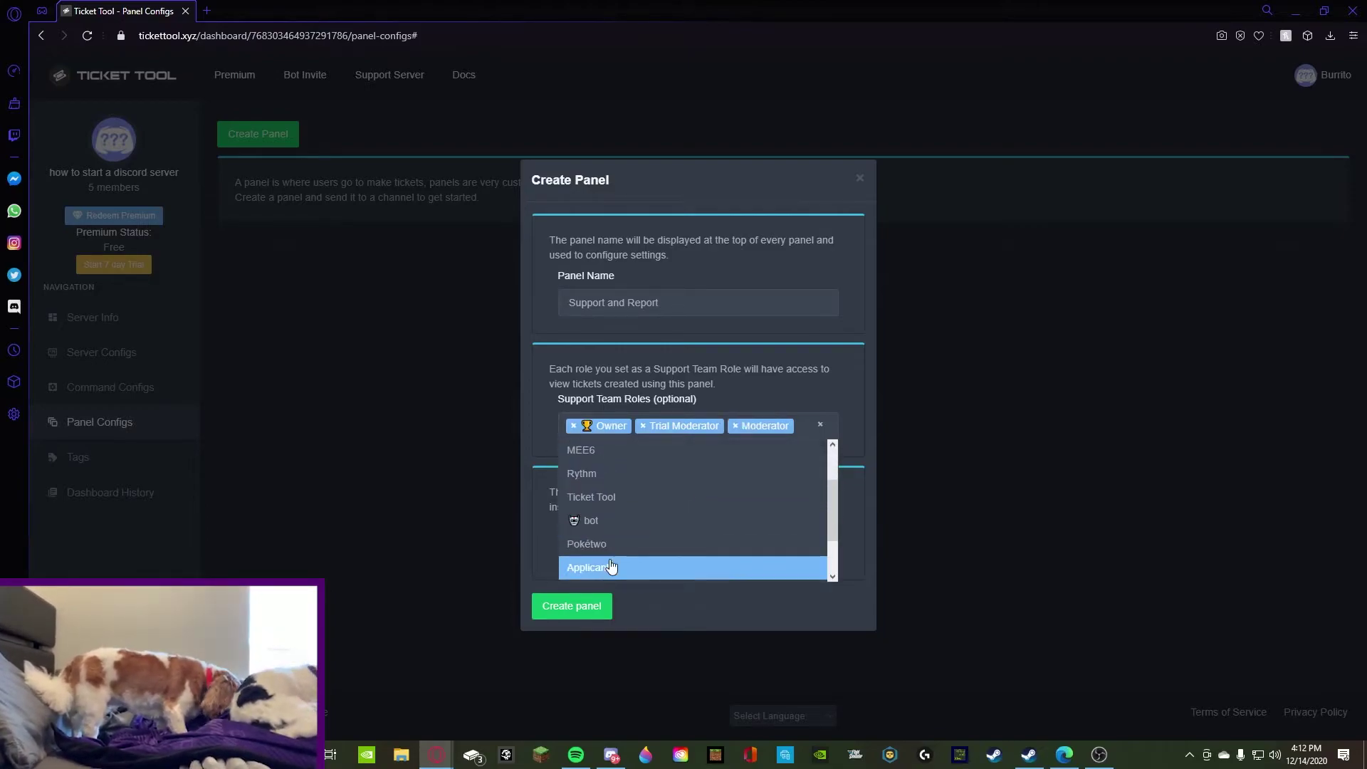
left_click(614, 571)
scroll(610, 552, "down", 3)
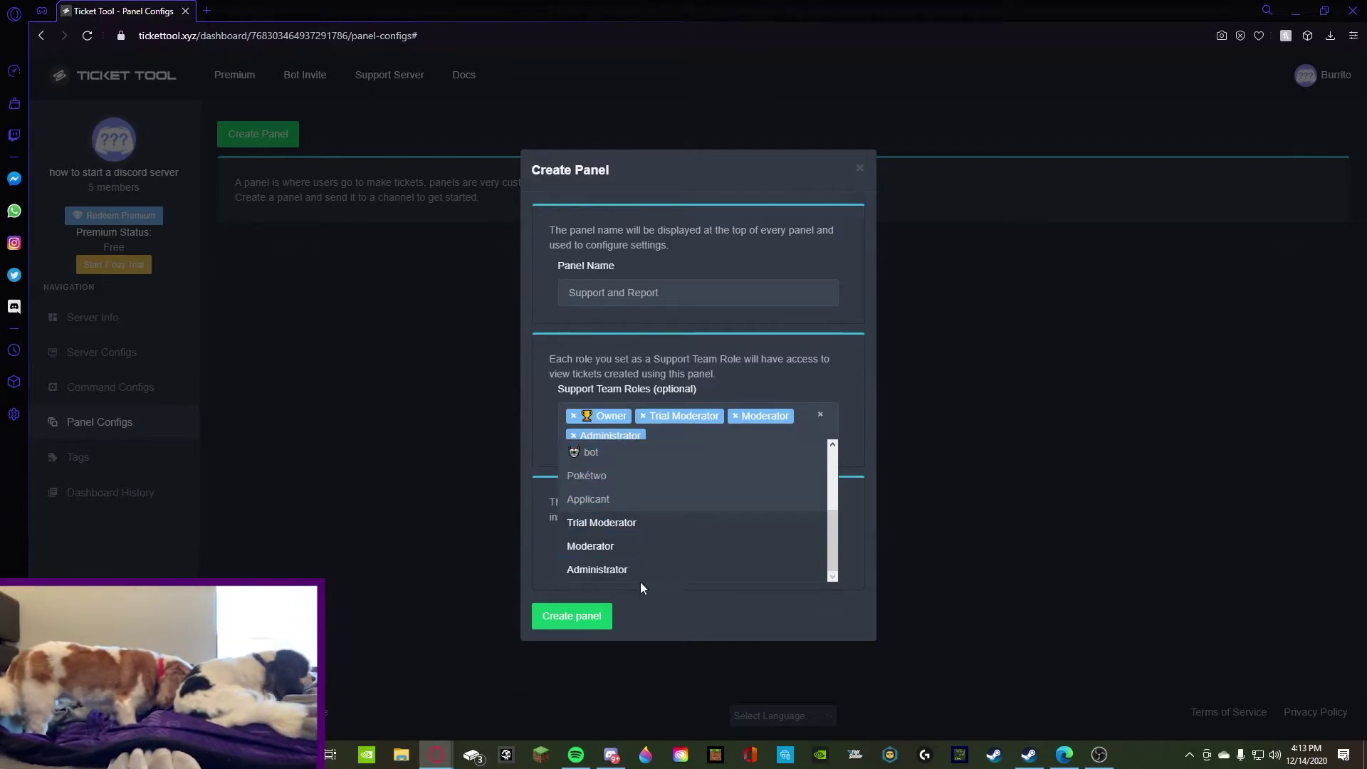
scroll(630, 541, "up", 1)
left_click(606, 510)
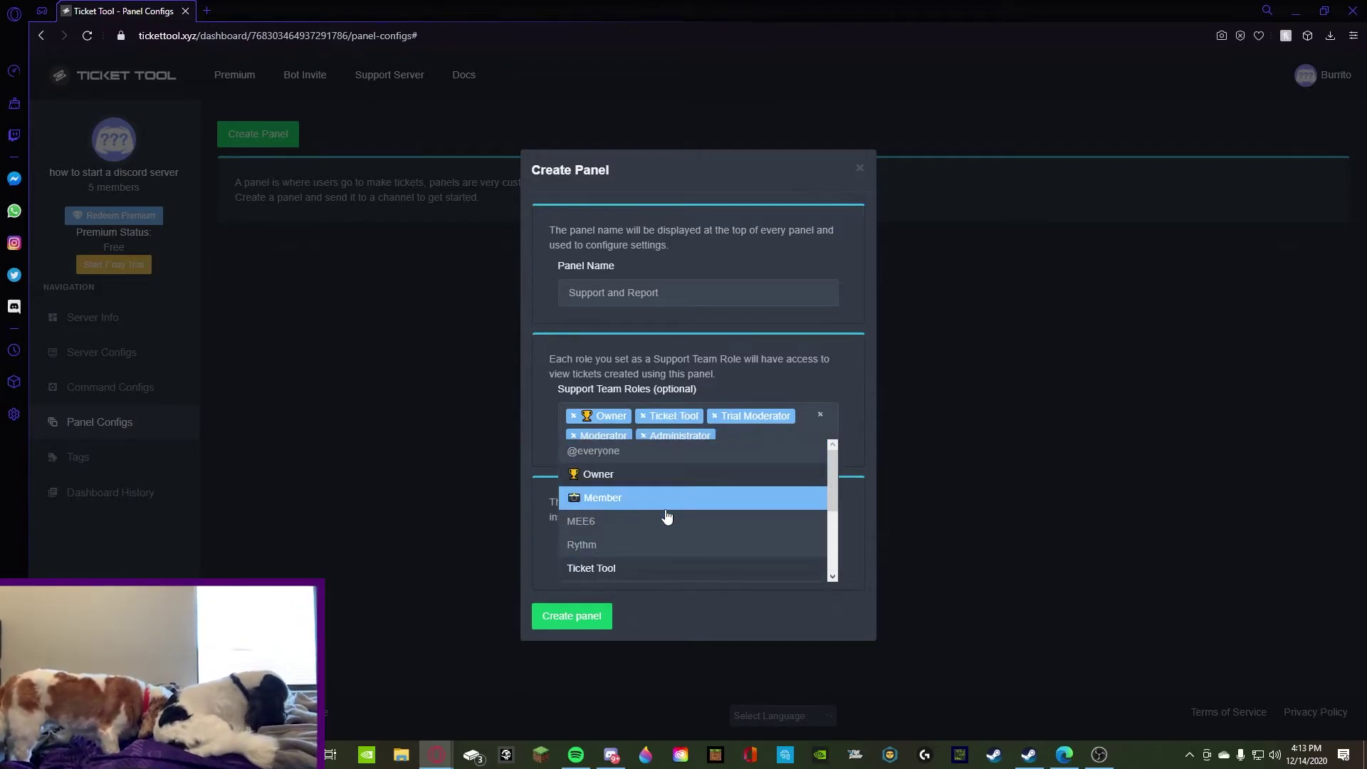
left_click(580, 621)
left_click(580, 621)
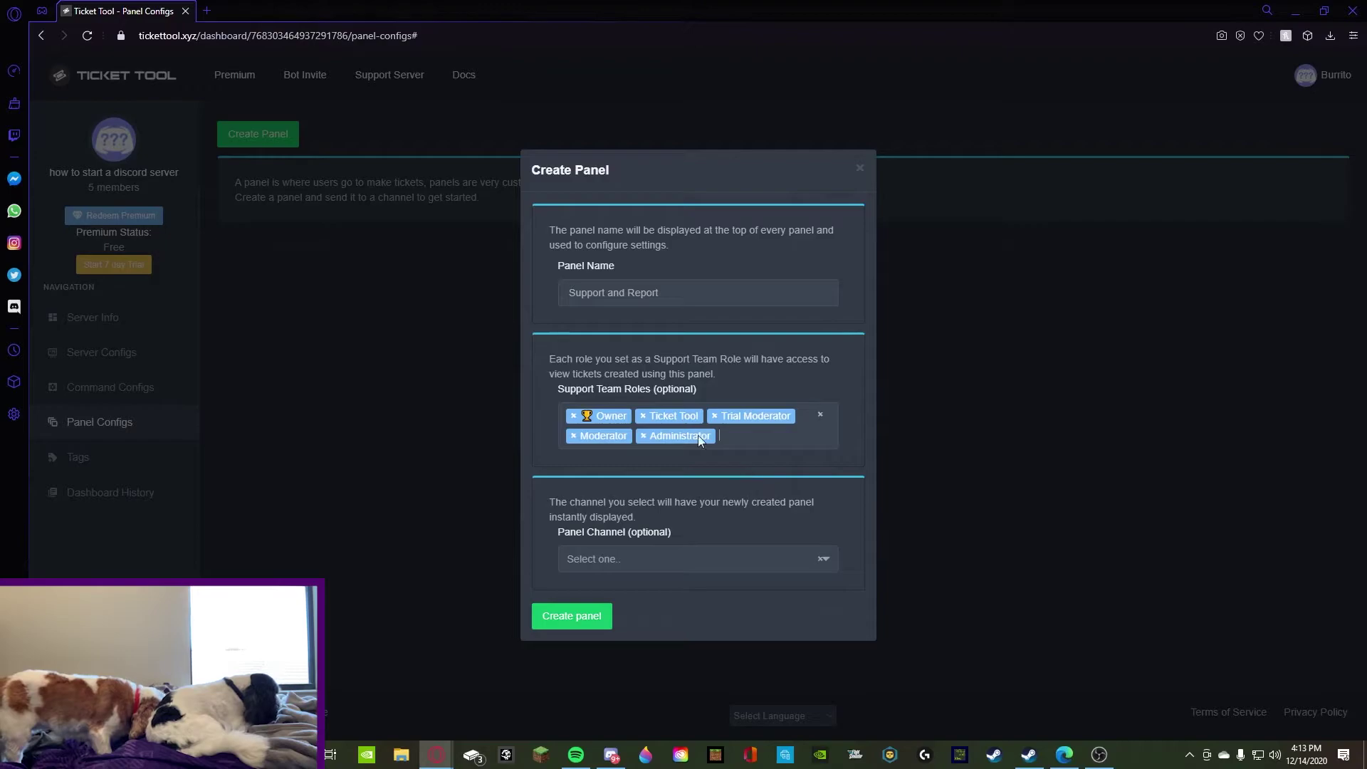
Set the new panel's channel to support-and-report and create the panel.
left_click(585, 566)
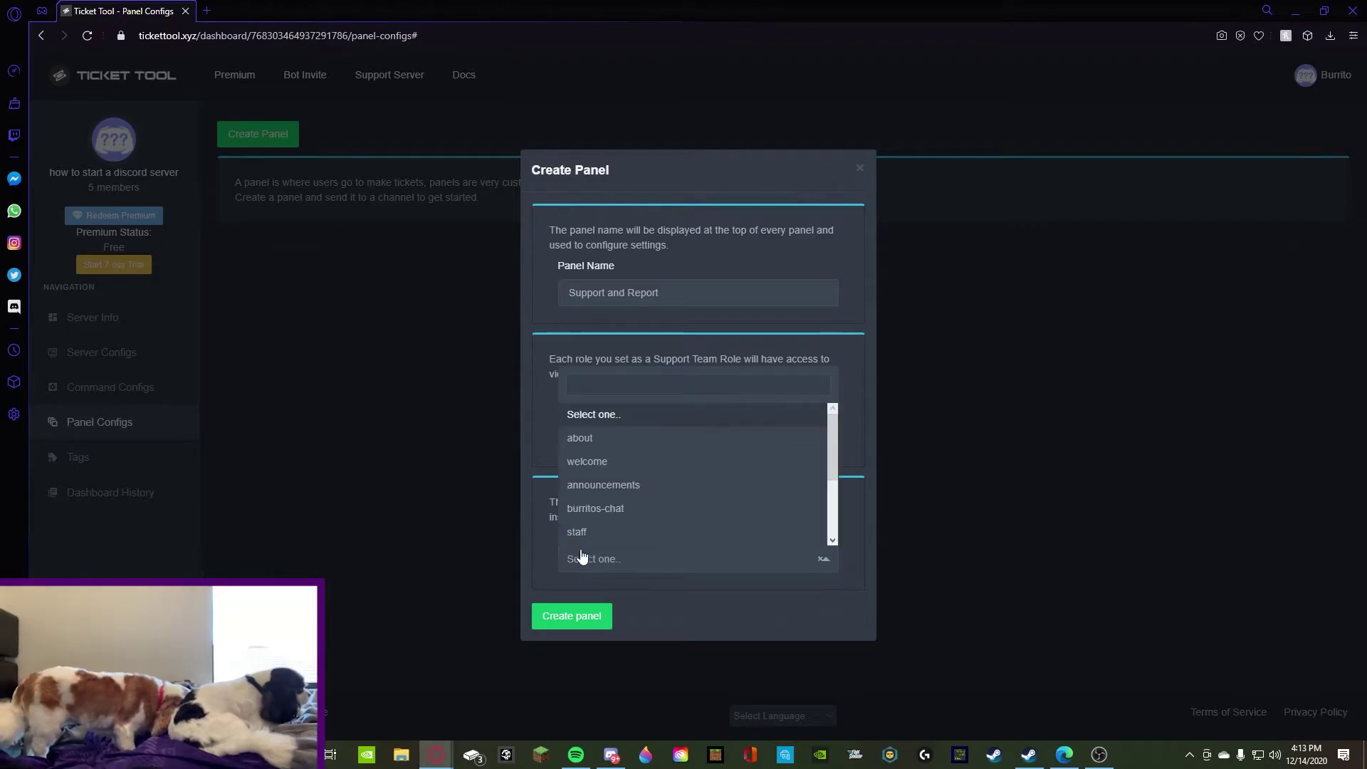
scroll(616, 513, "down", 3)
left_click(625, 541)
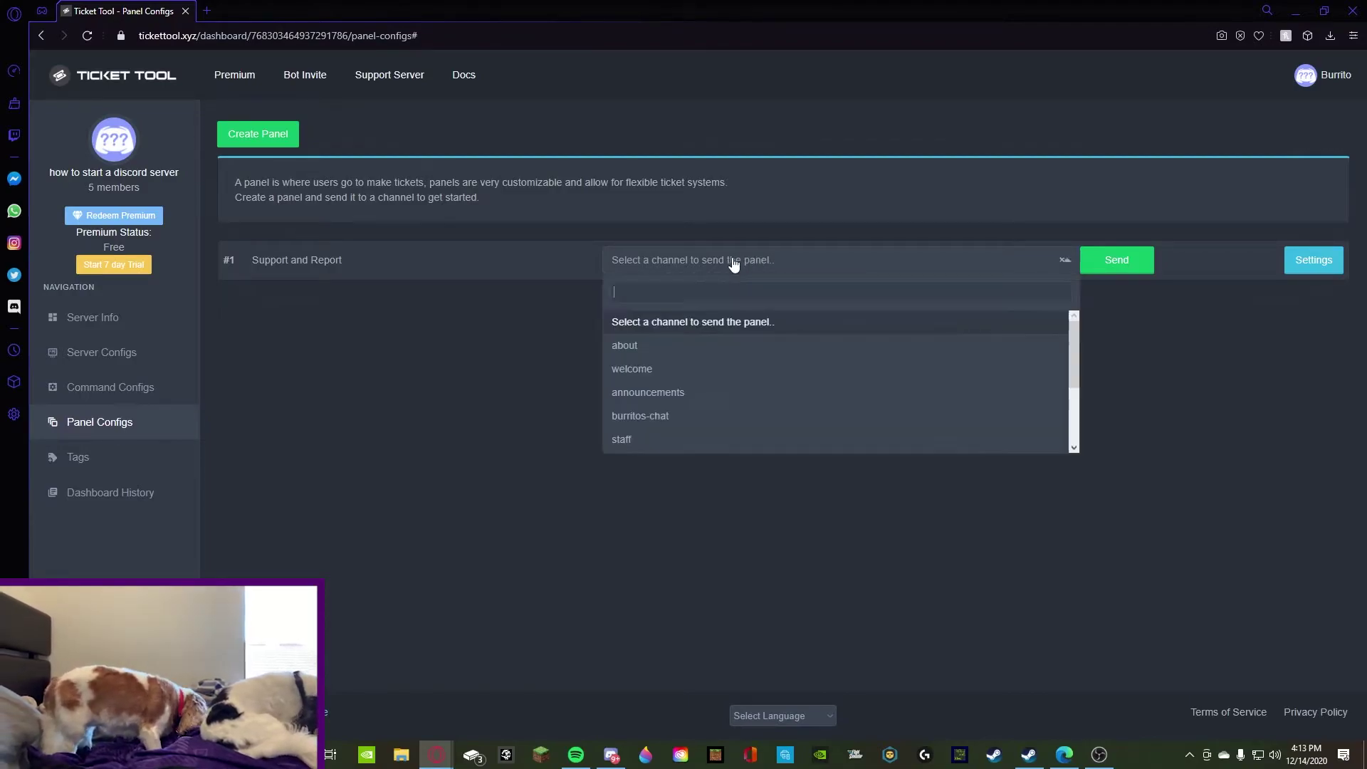
Send the Support and Report panel to the support-and-report channel and switch to Discord to view it there.
left_click(766, 265)
scroll(686, 380, "down", 3)
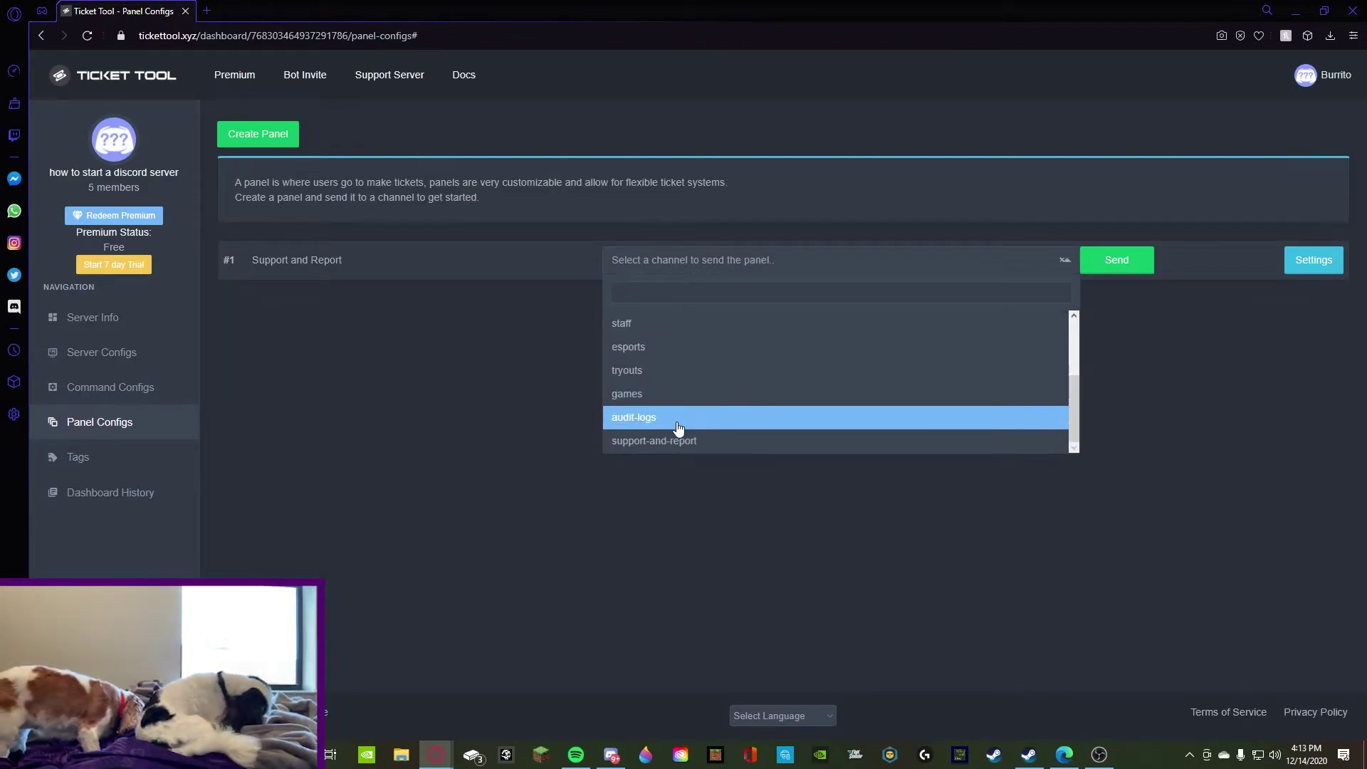
left_click(674, 431)
left_click(1129, 270)
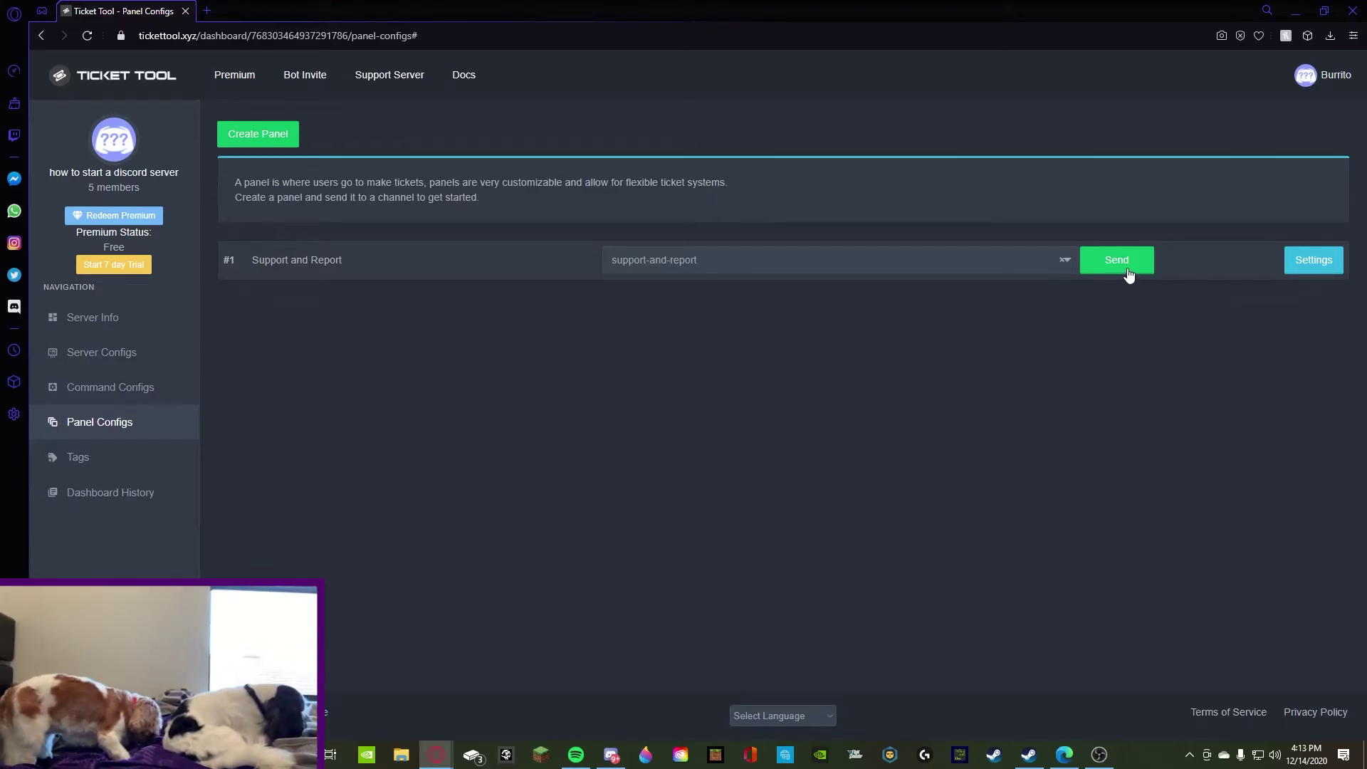
left_click(610, 754)
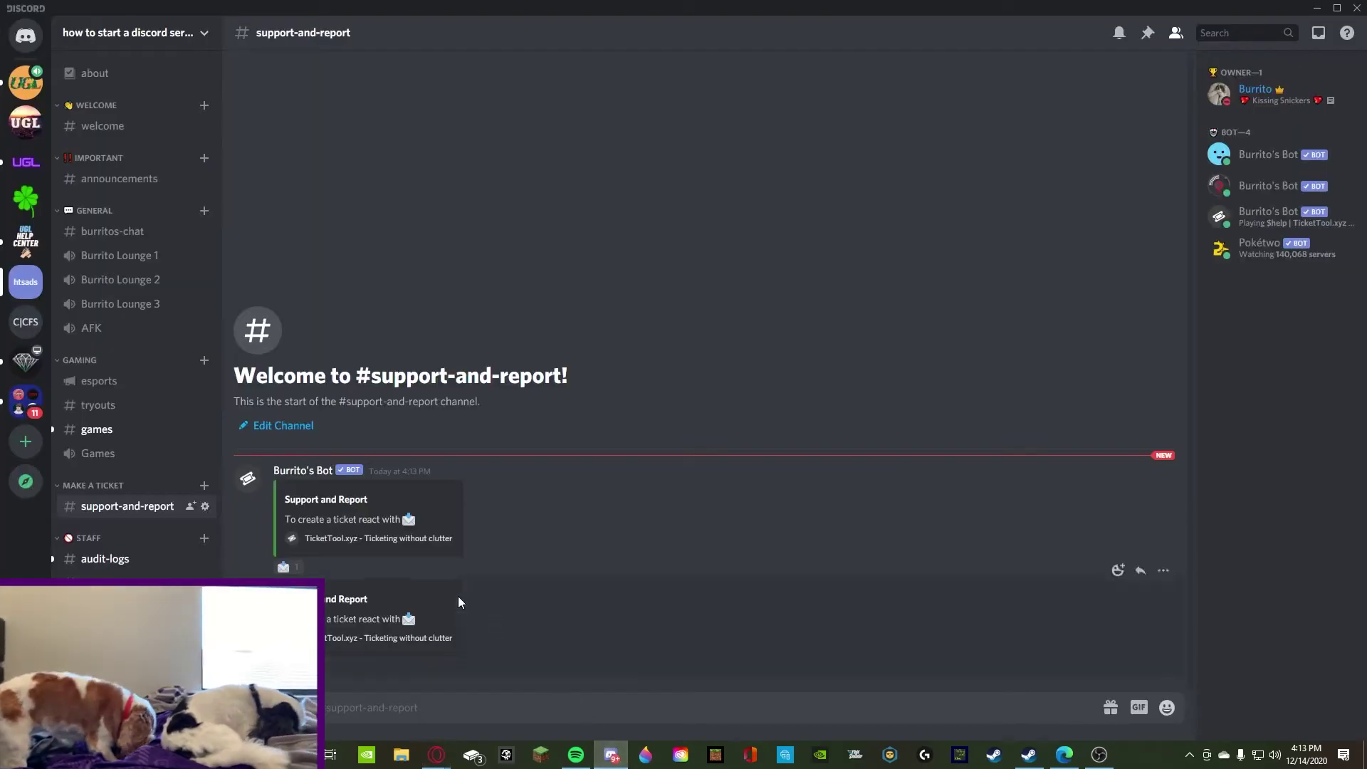
Delete the duplicate Support and Report message in the support-and-report channel and open a test ticket from the remaining one.
right_click(531, 620)
left_click(573, 688, "shift")
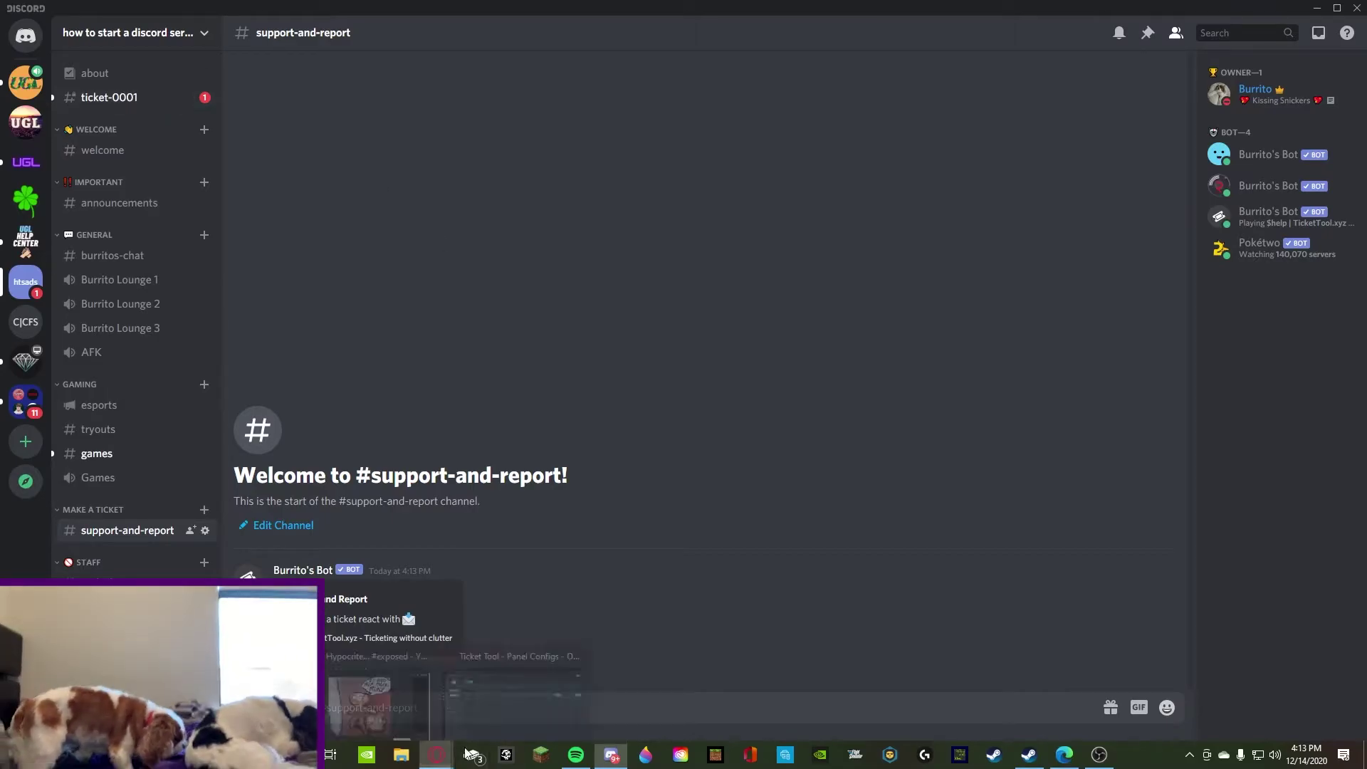
Switch to the Ticket Tool dashboard and save the Support and Report panel's open and closed ticket categories as "make a ticket".
left_click(535, 655)
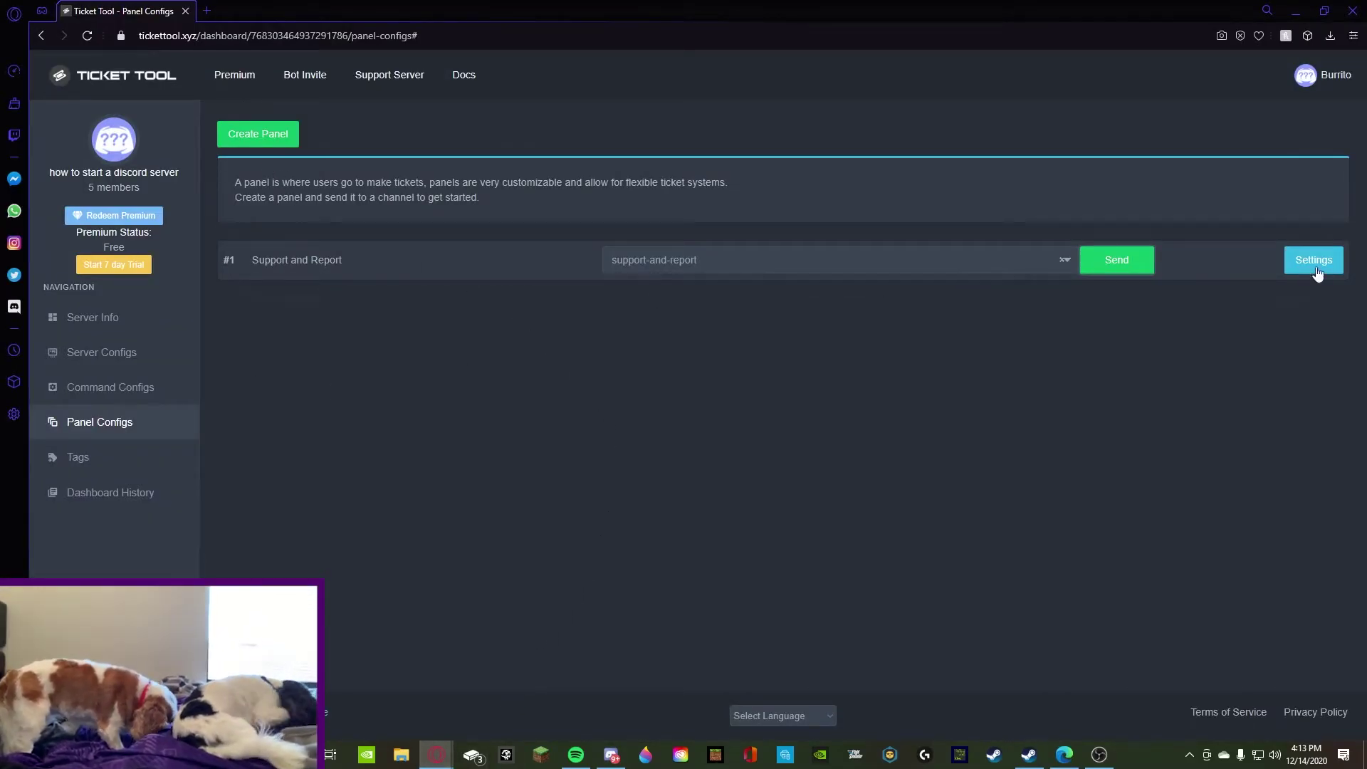
left_click(1313, 261)
left_click(434, 216)
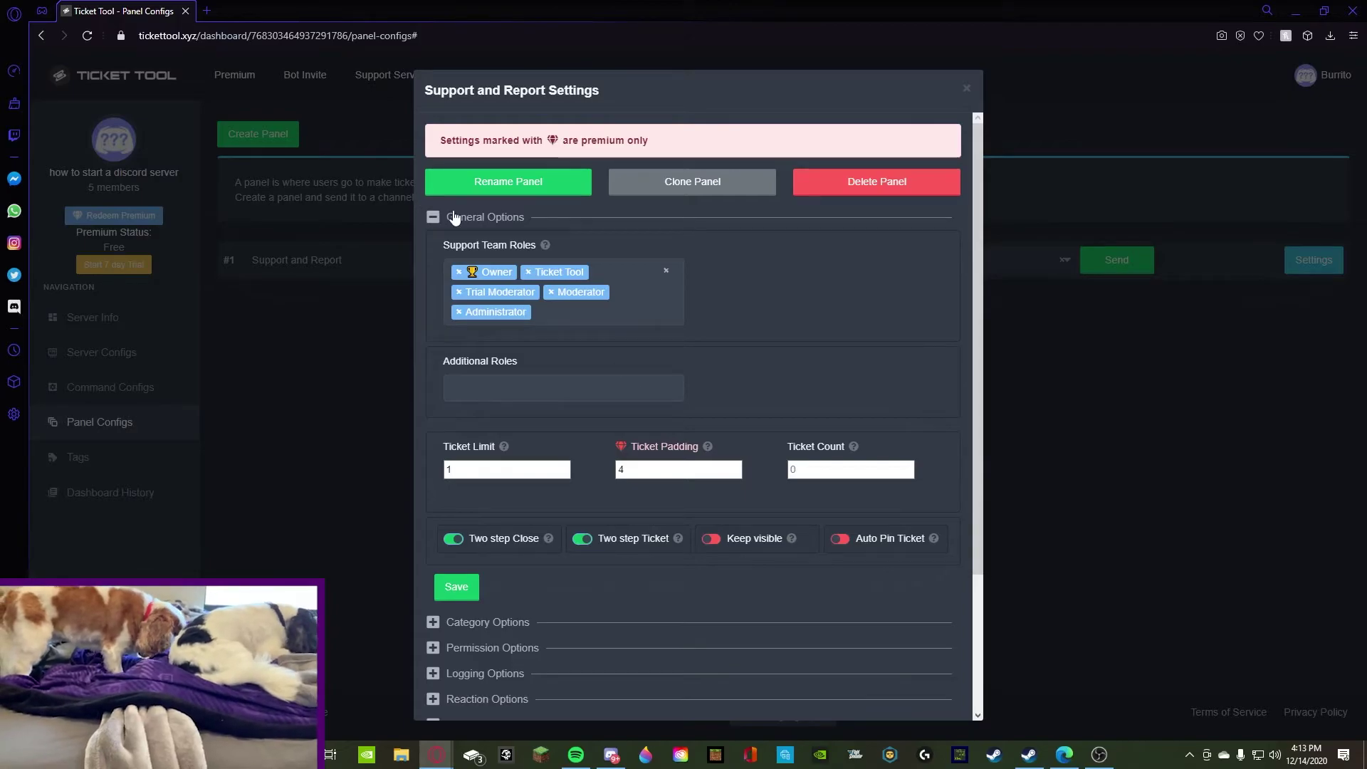
left_click(450, 218)
left_click(504, 244)
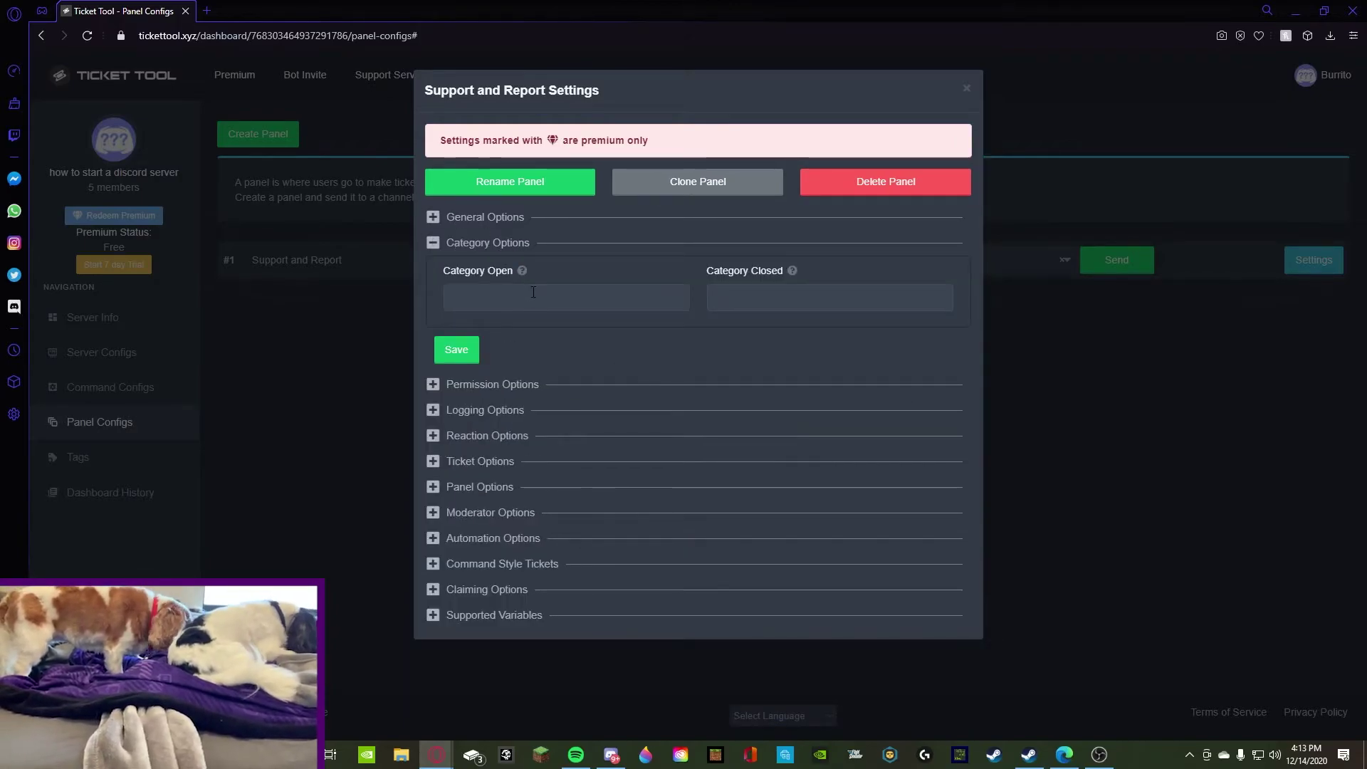
left_click(536, 300)
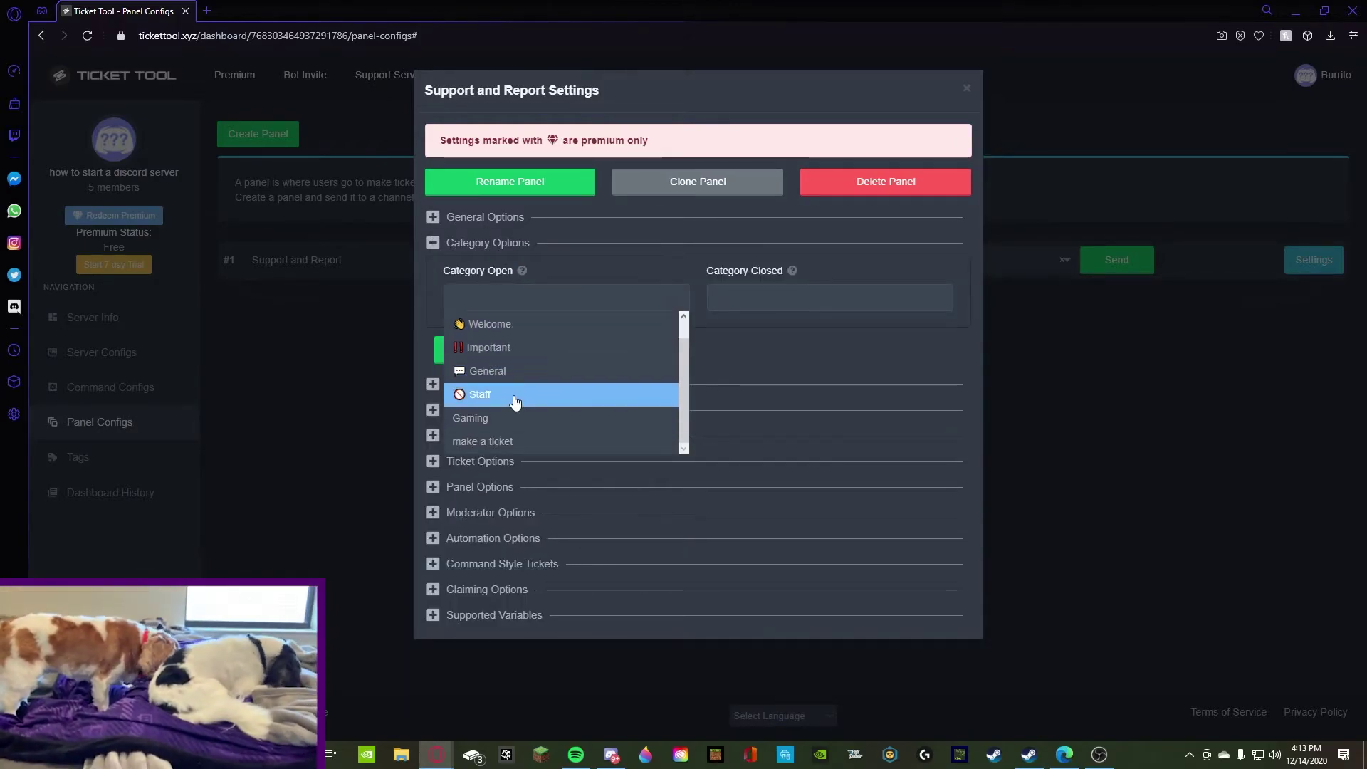
left_click(507, 443)
left_click(776, 298)
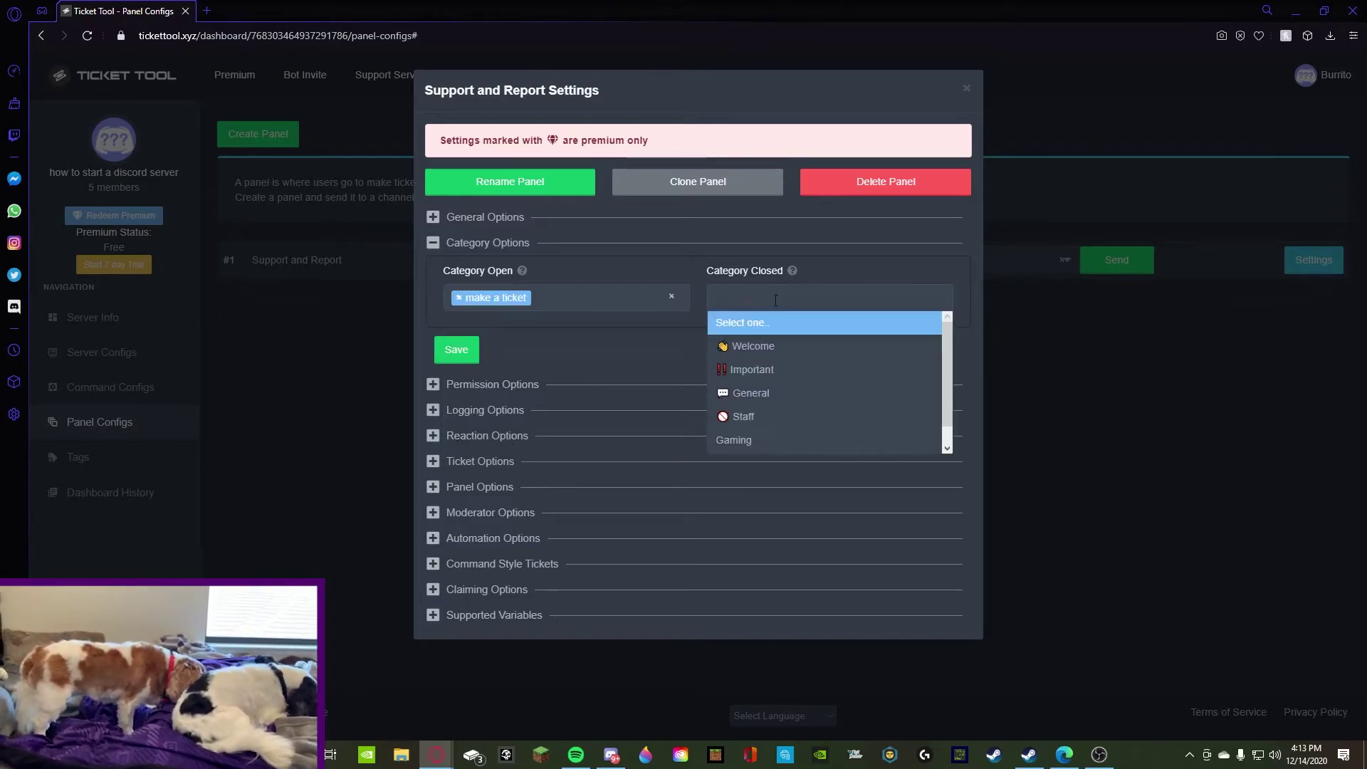
scroll(769, 416, "down", 1)
left_click(763, 442)
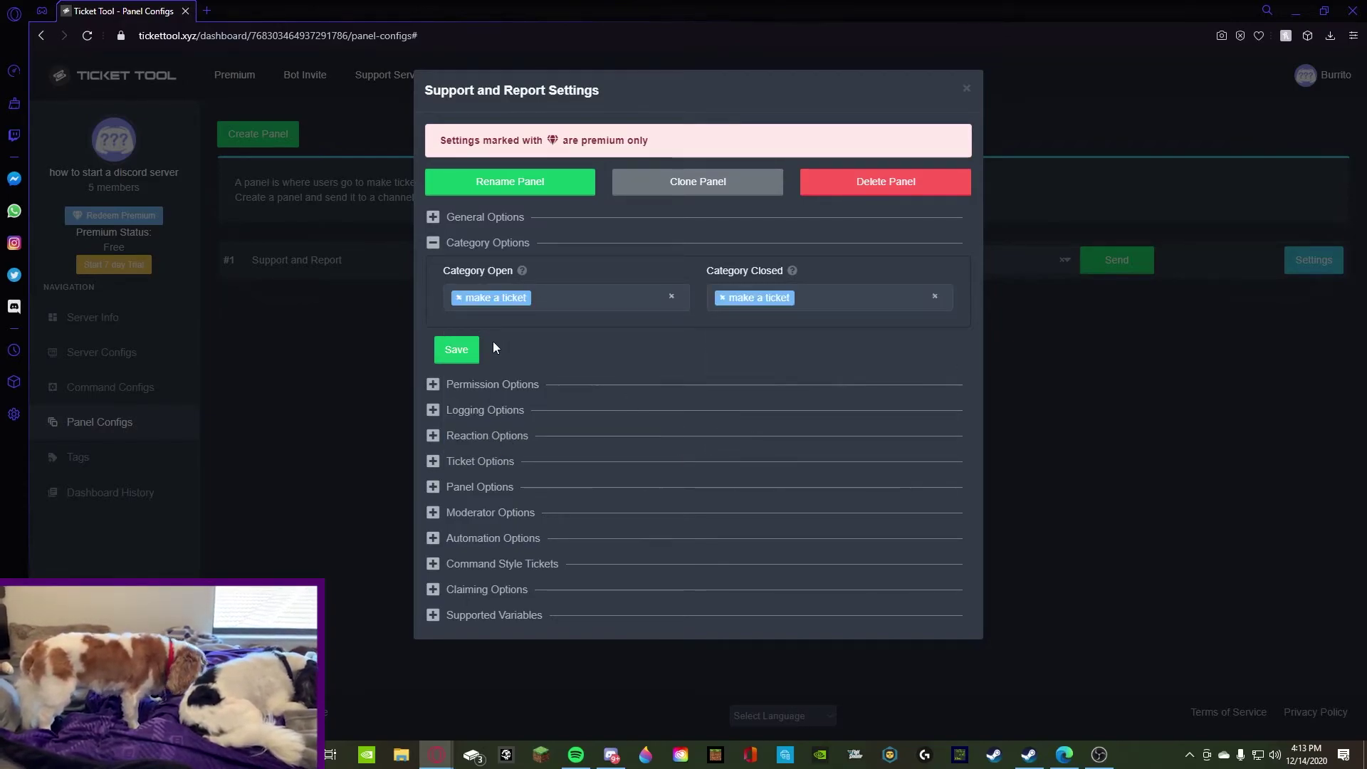
left_click(457, 351)
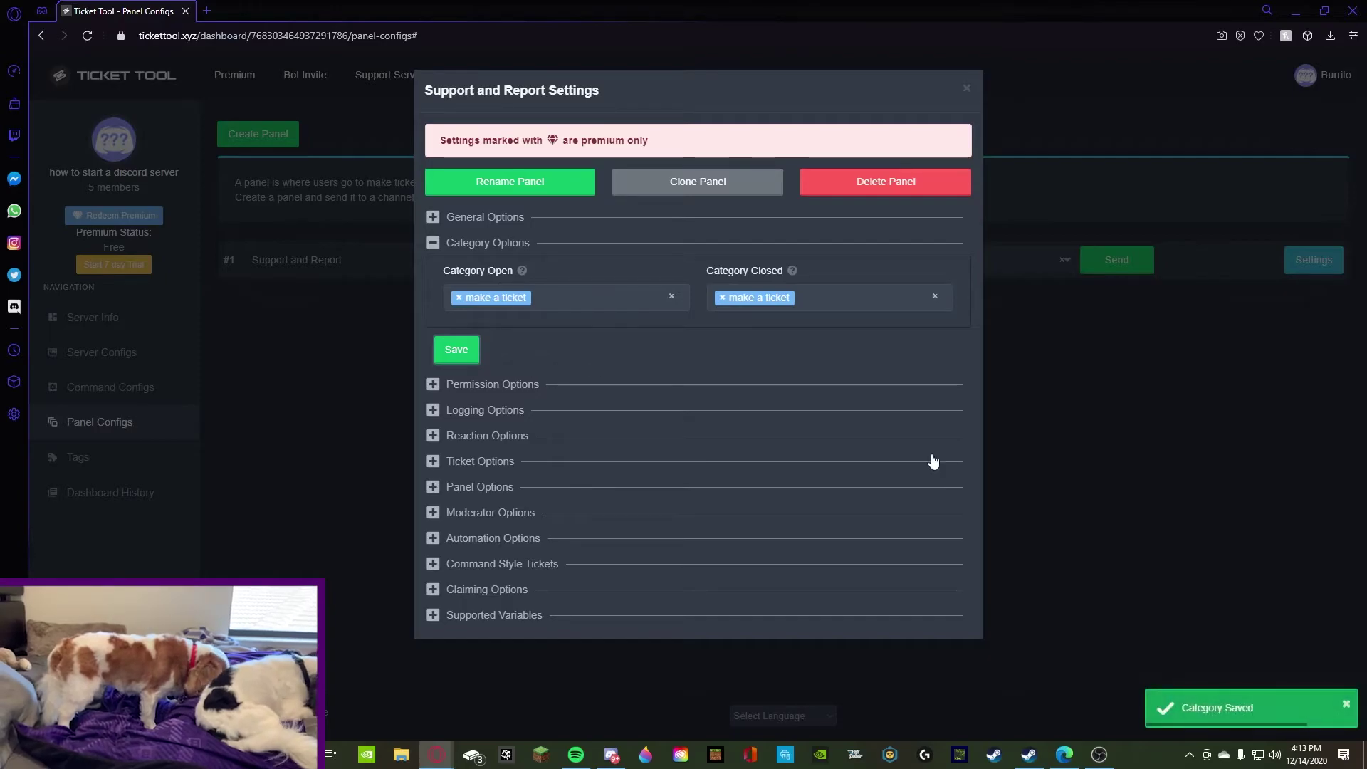
Switch to Discord, close the test ticket in ticket-0001 with confirmation, and delete the closed ticket.
left_click(610, 755)
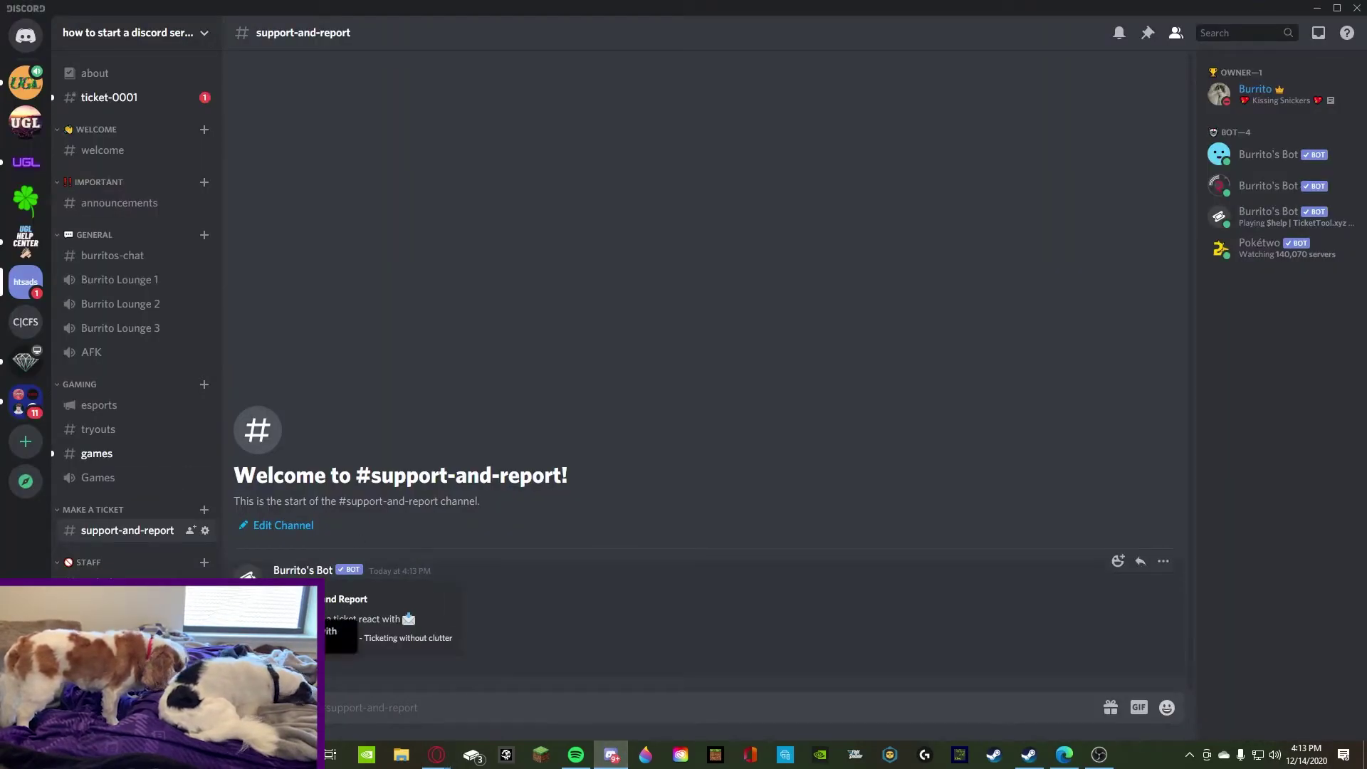
left_click(133, 100)
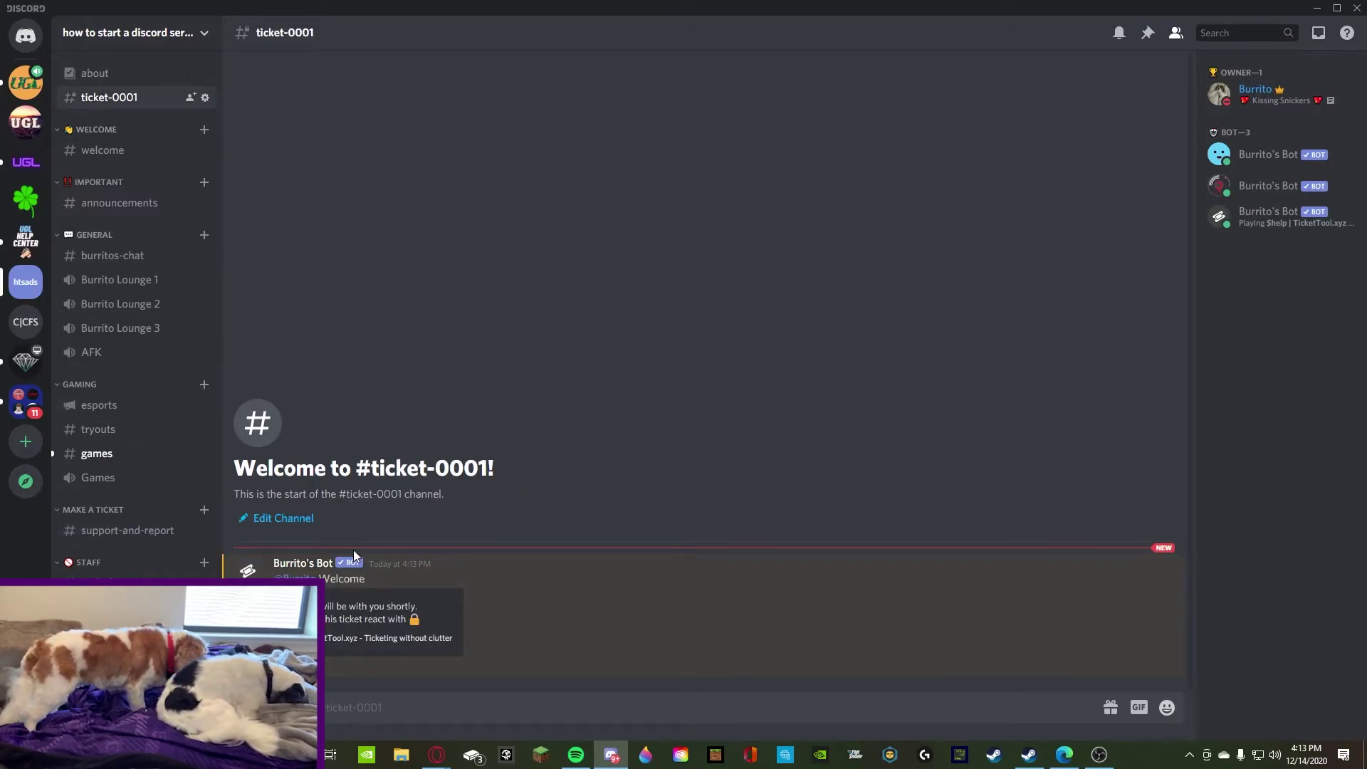
left_click(347, 667)
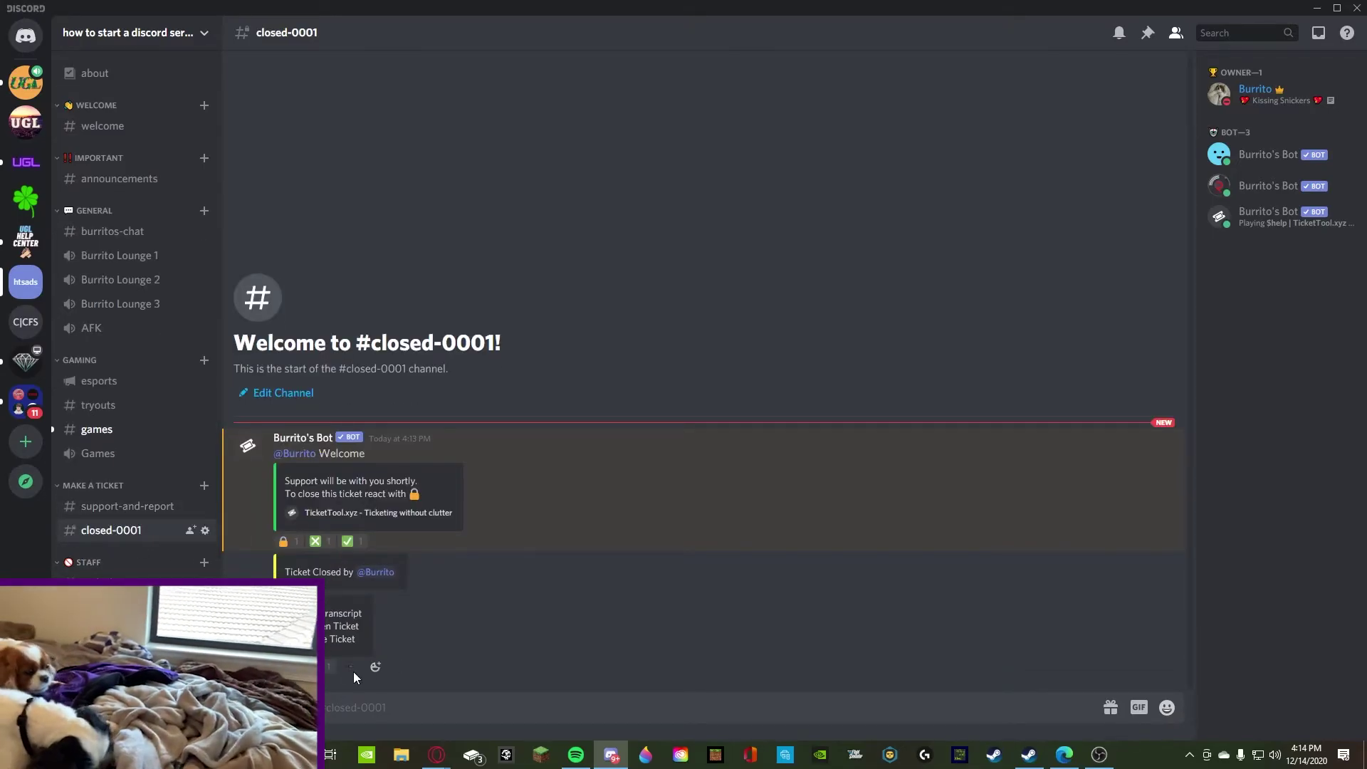
left_click(349, 668)
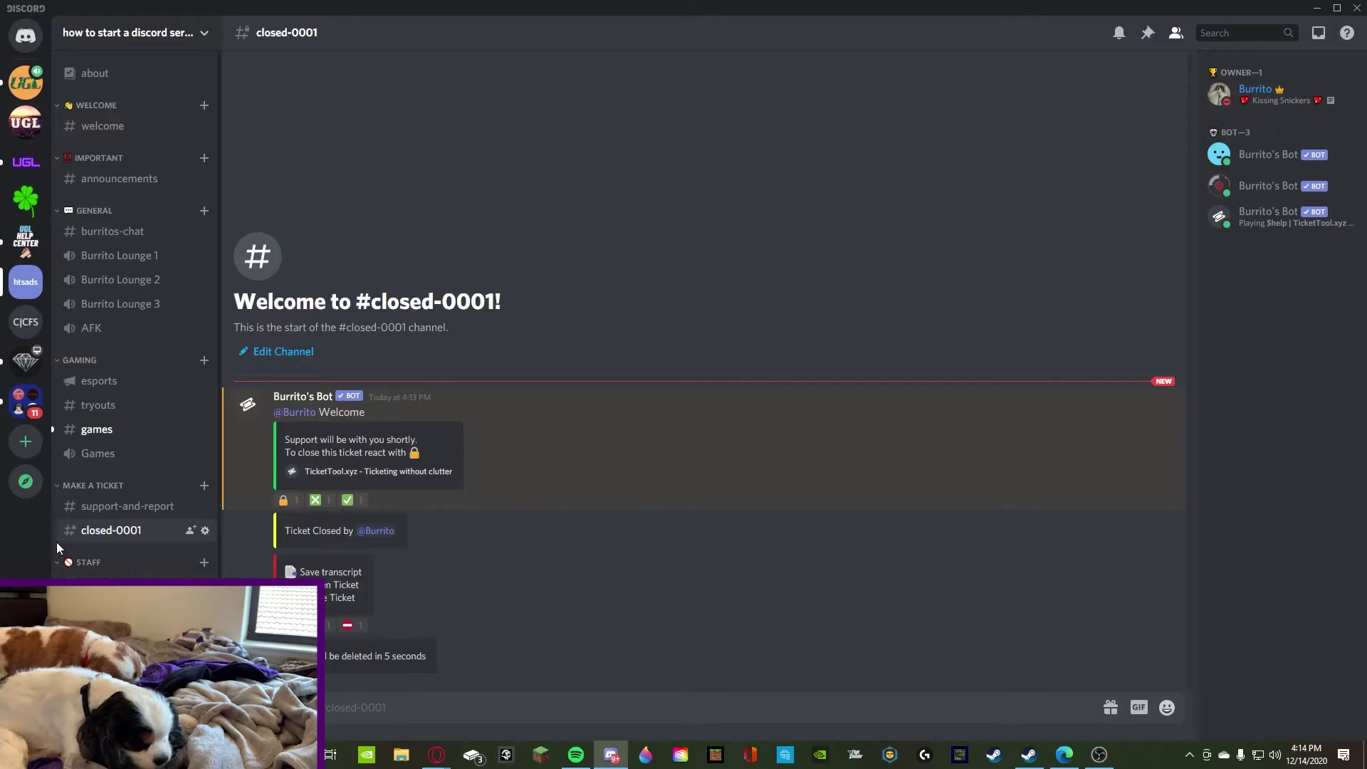
Open another test ticket from the support-and-report panel and send the message "SUBSCRIBE" in the new ticket channel.
left_click(123, 506)
left_click(253, 666)
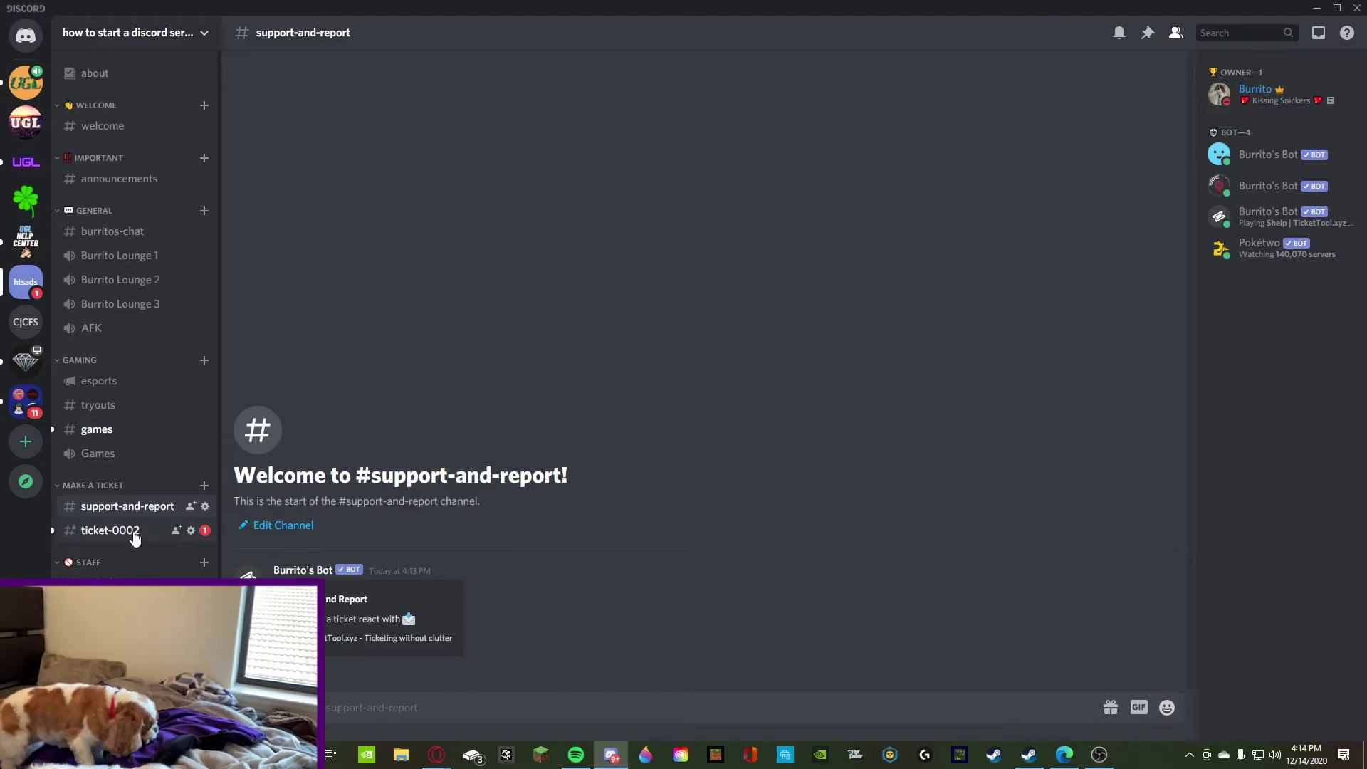
left_click(133, 533)
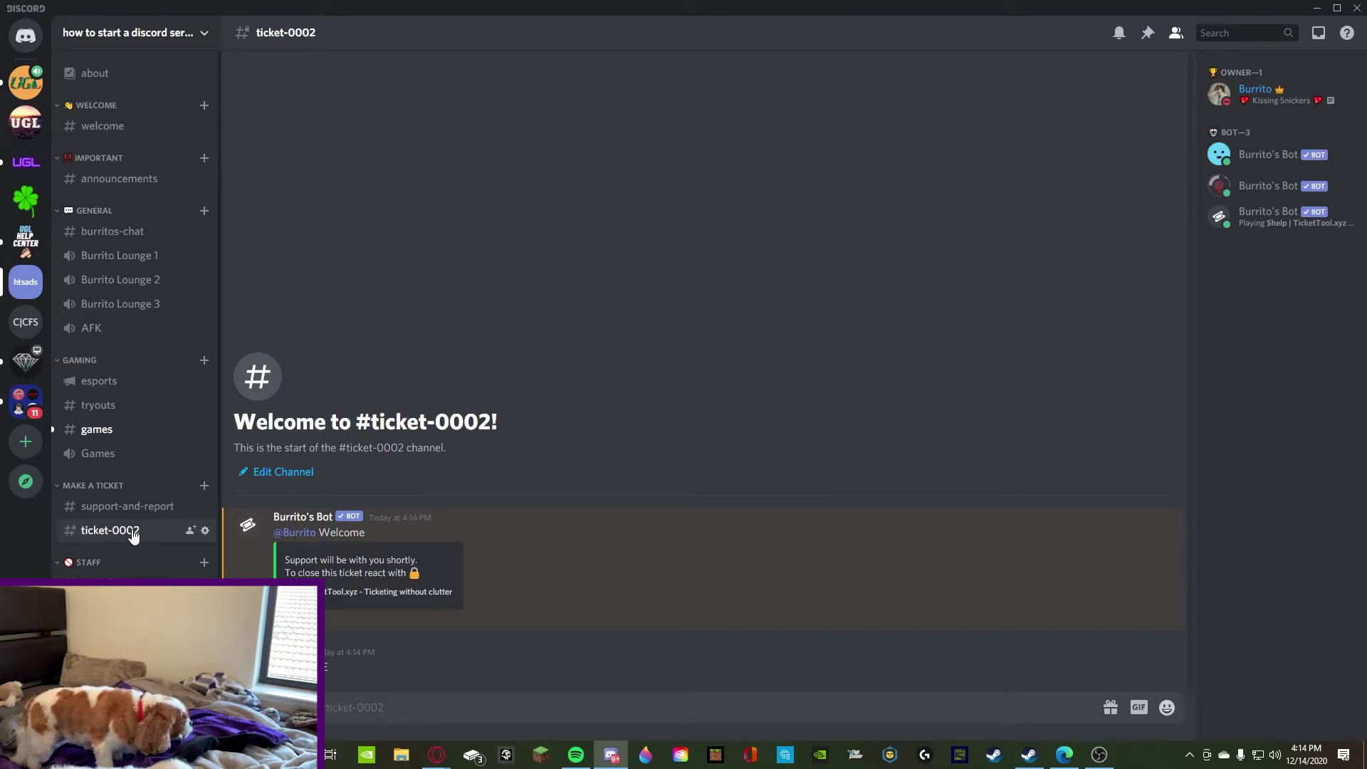
left_click(132, 508)
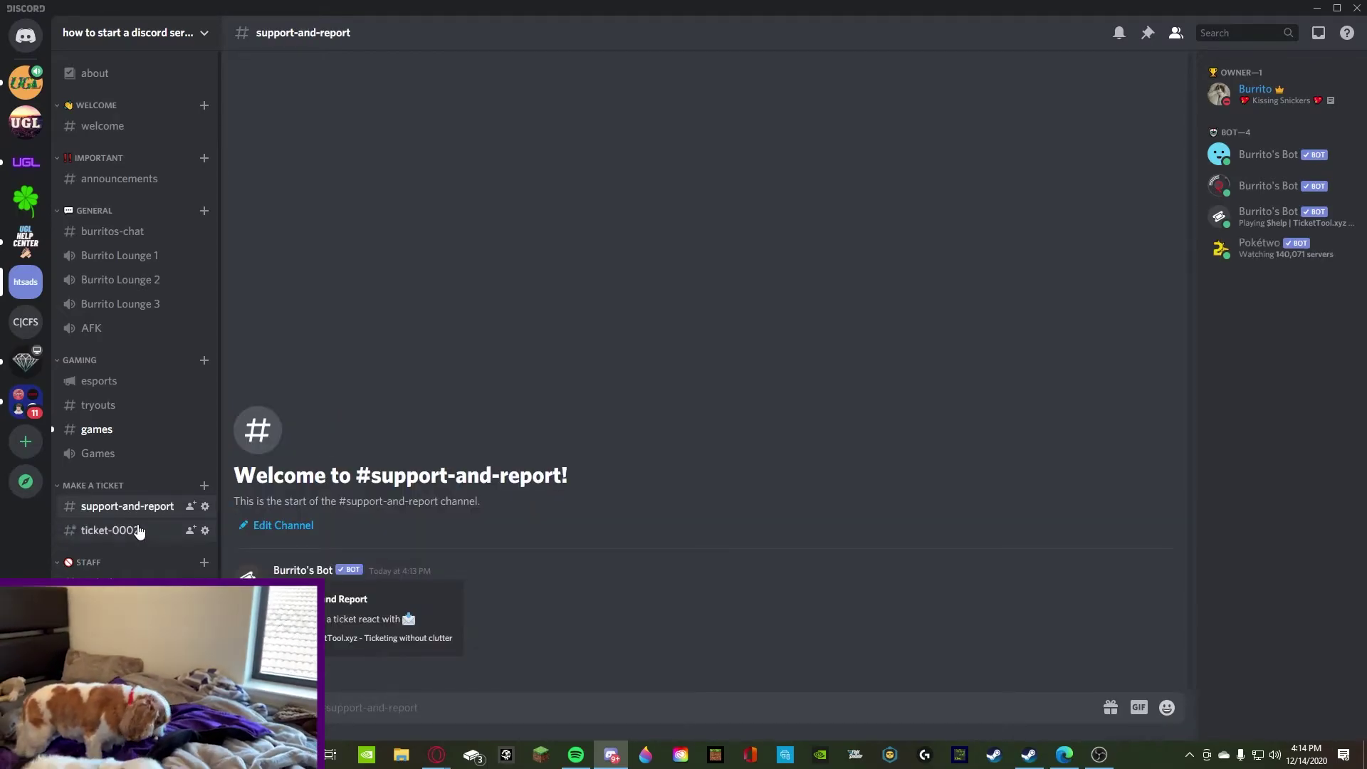
left_click(139, 530)
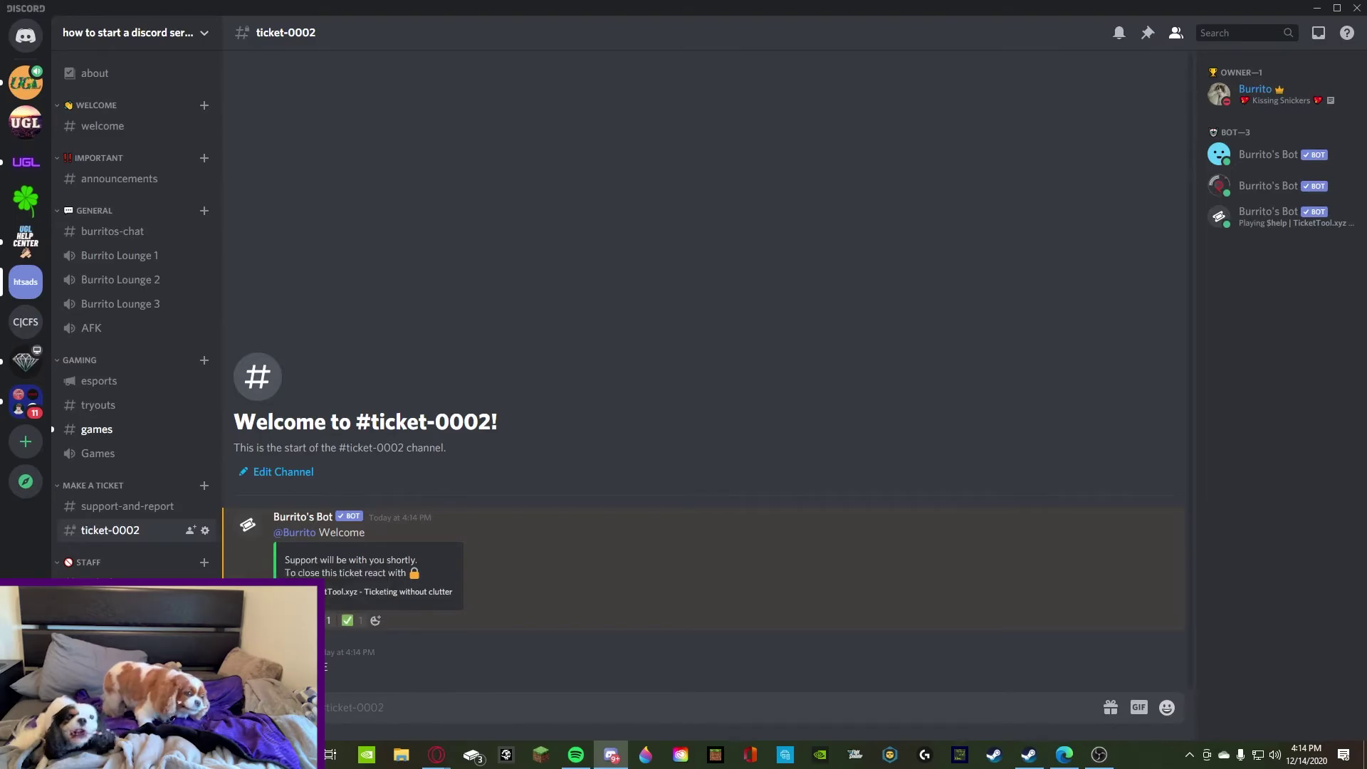
Close the ticket-0002 test ticket with confirmation and delete the closed ticket.
left_click(356, 624)
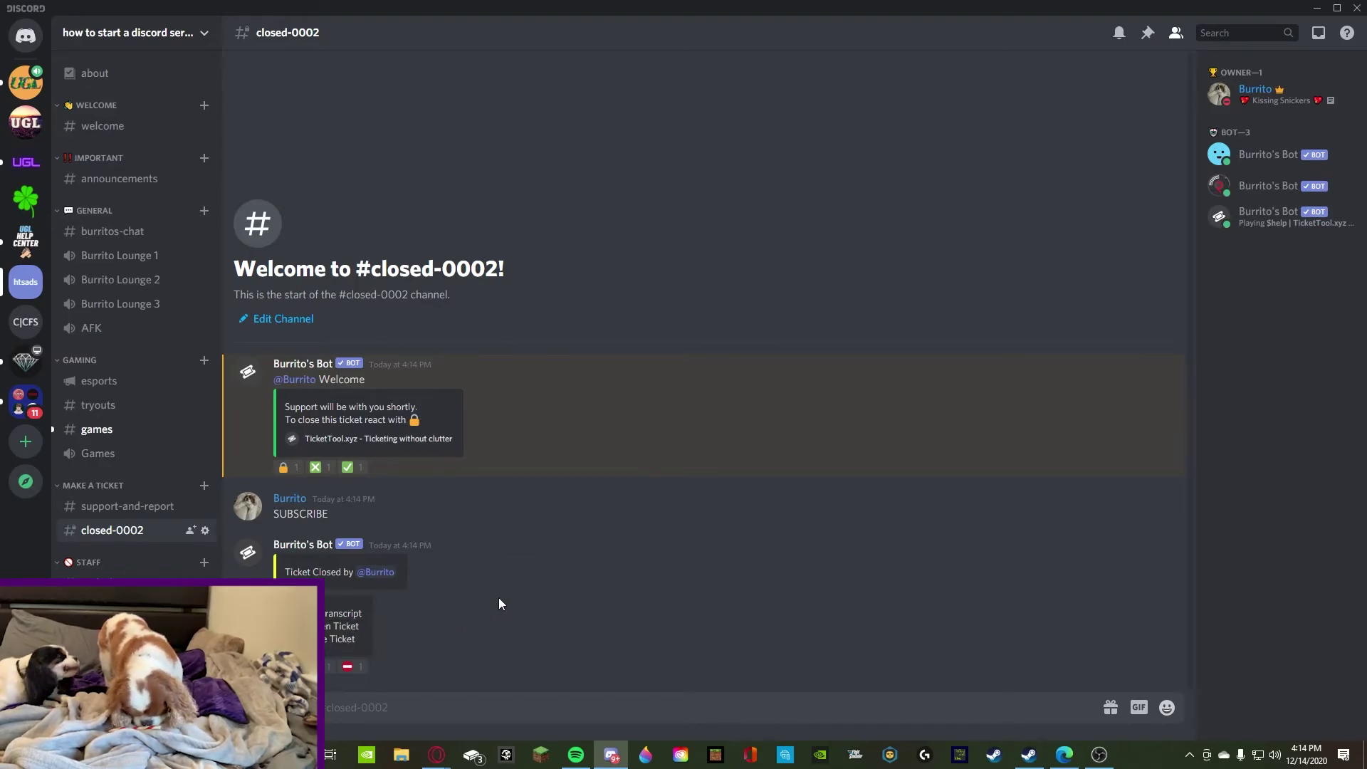
left_click(353, 666)
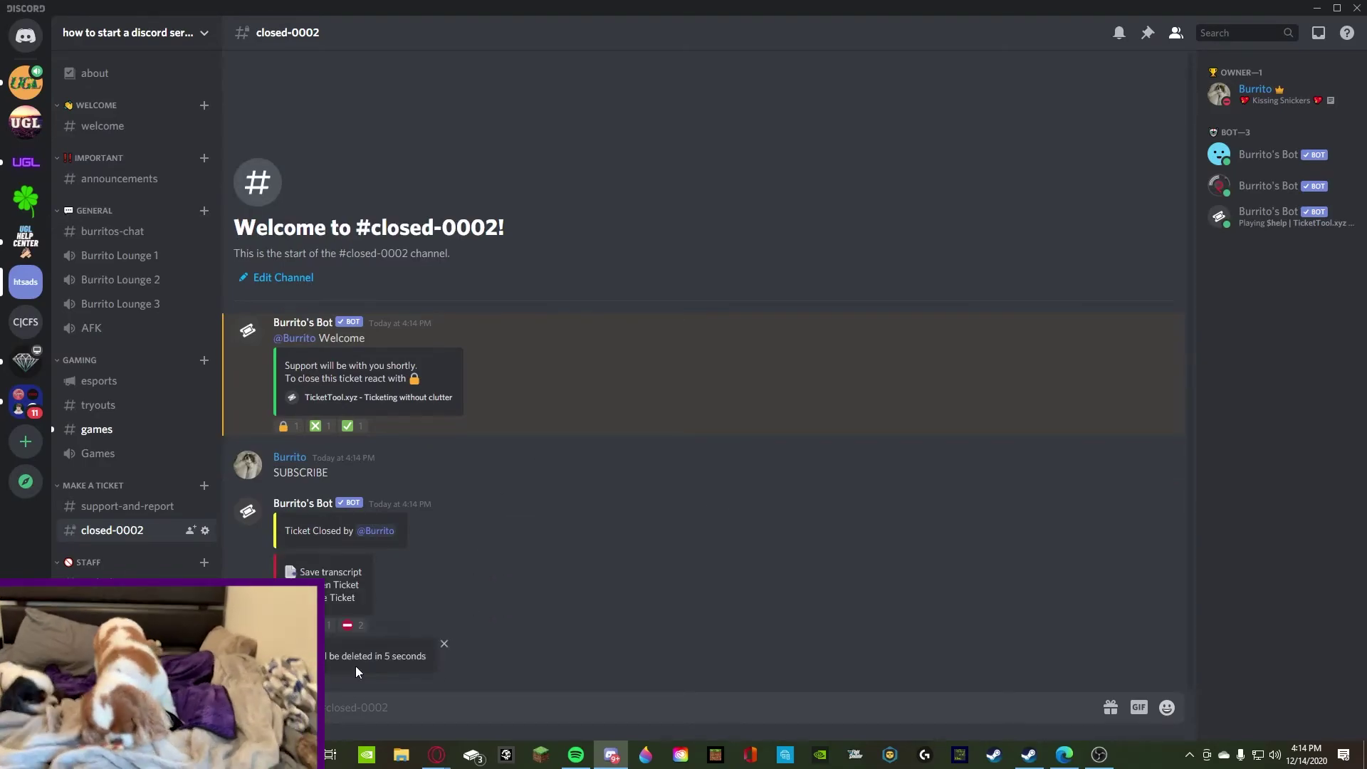
double_click(388, 655)
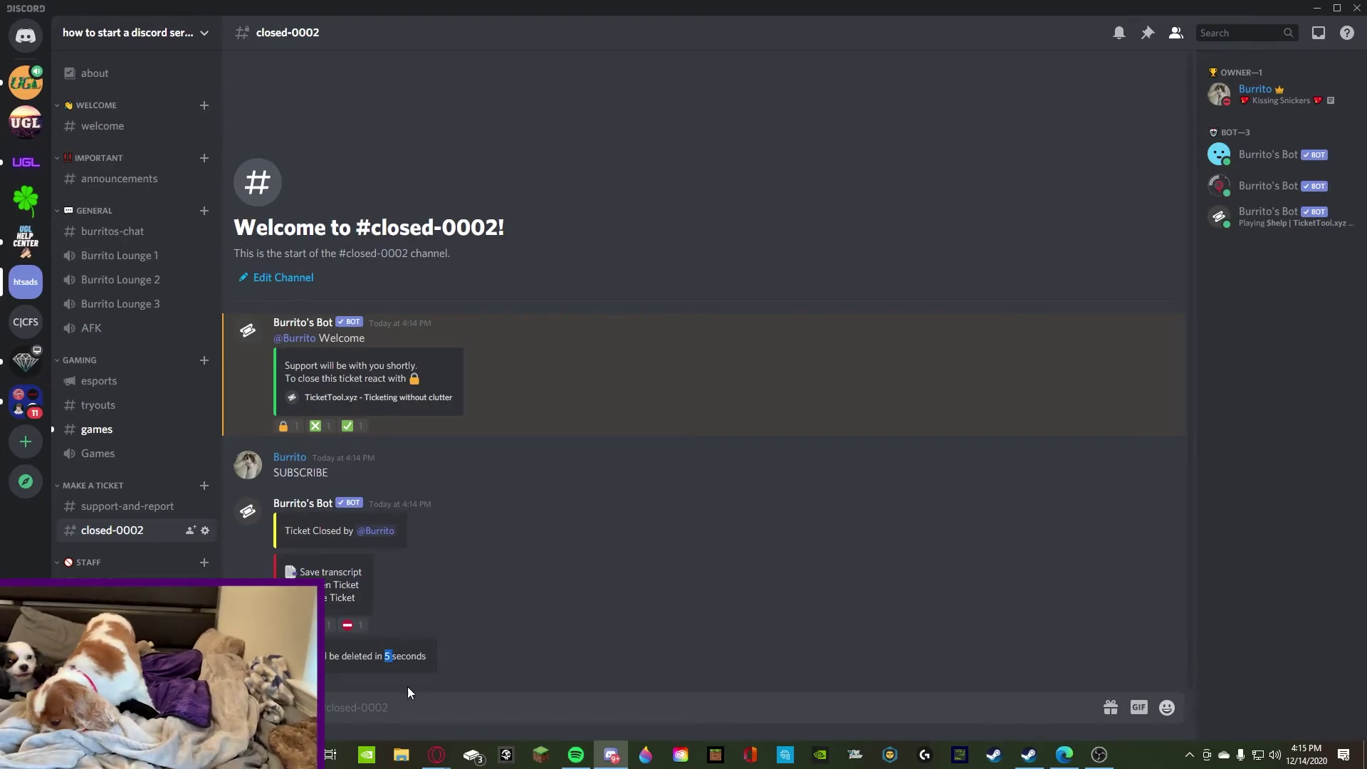
Switch to the Ticket Tool dashboard, review the Support and Report panel's Reaction Options, and close its settings.
left_click(436, 755)
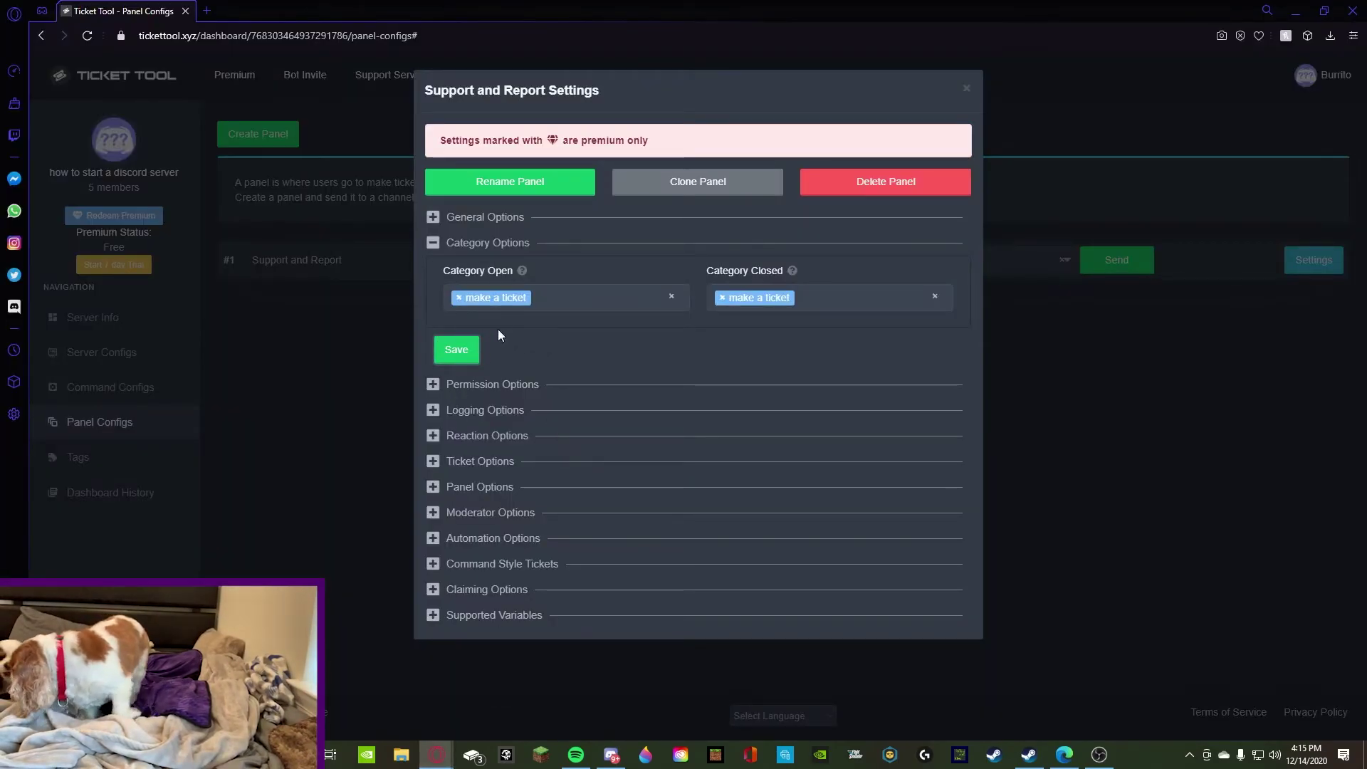
left_click(434, 243)
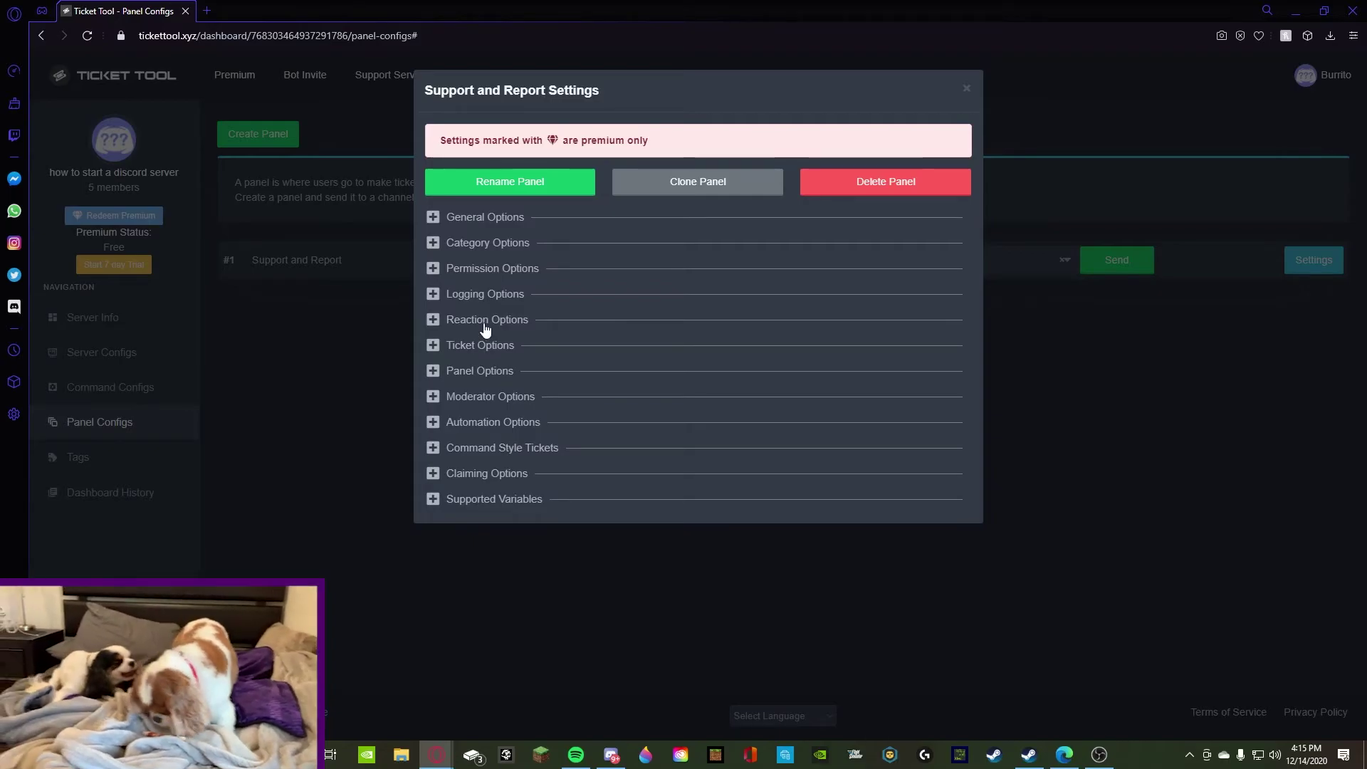
left_click(485, 324)
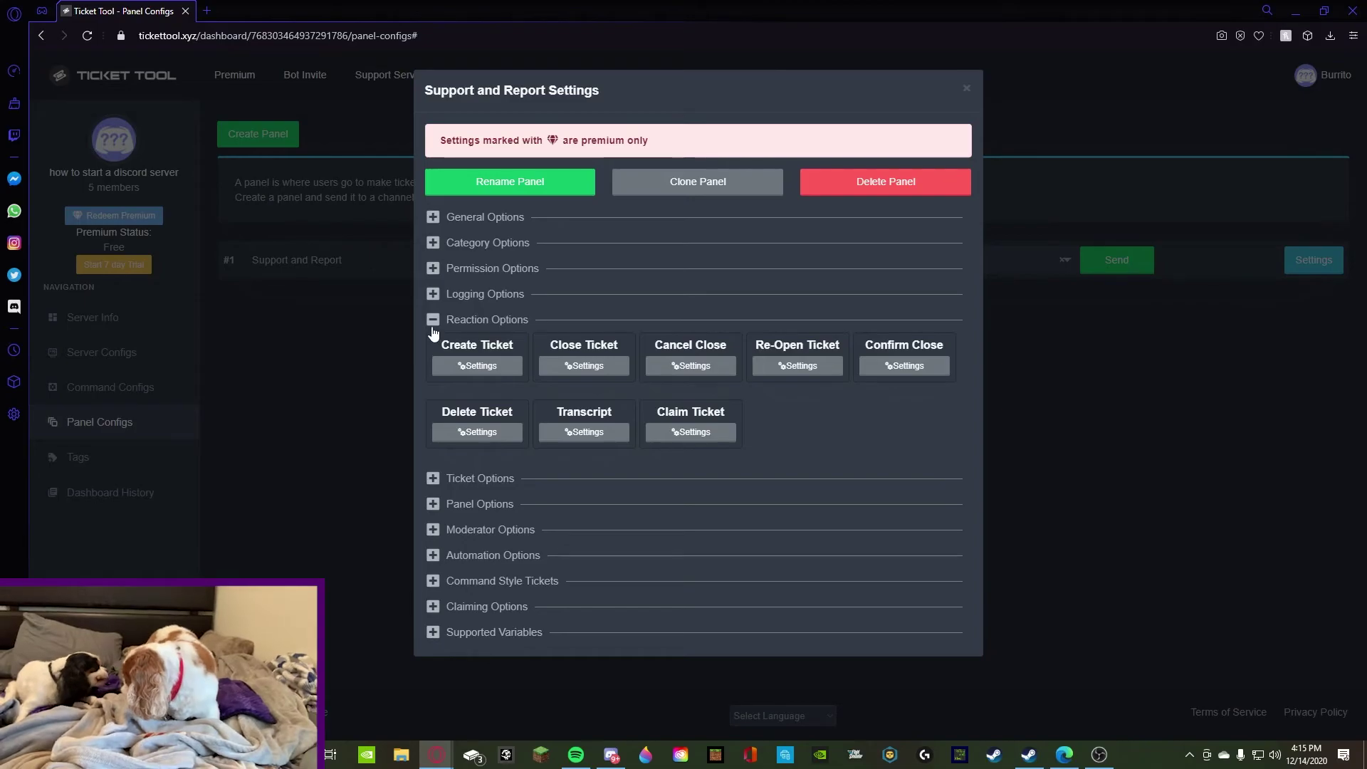
left_click(432, 320)
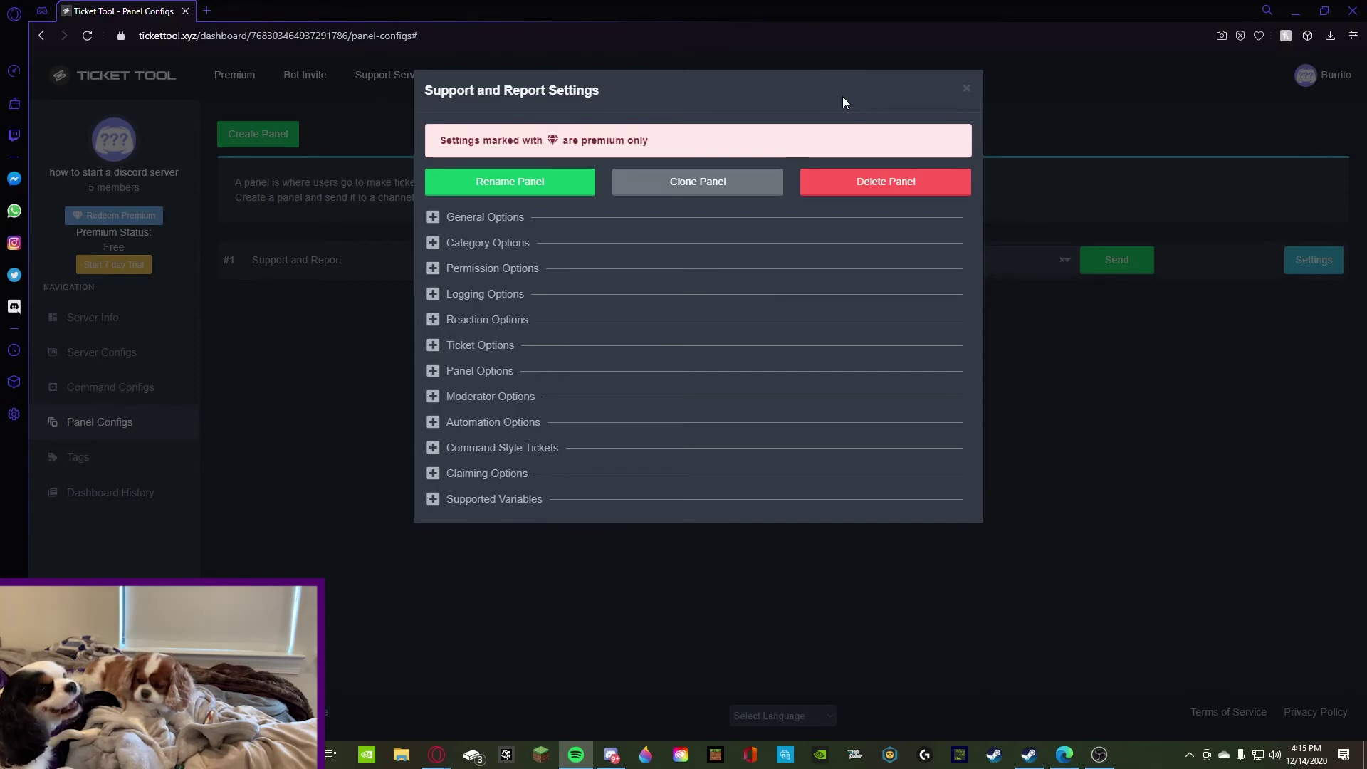
left_click(966, 89)
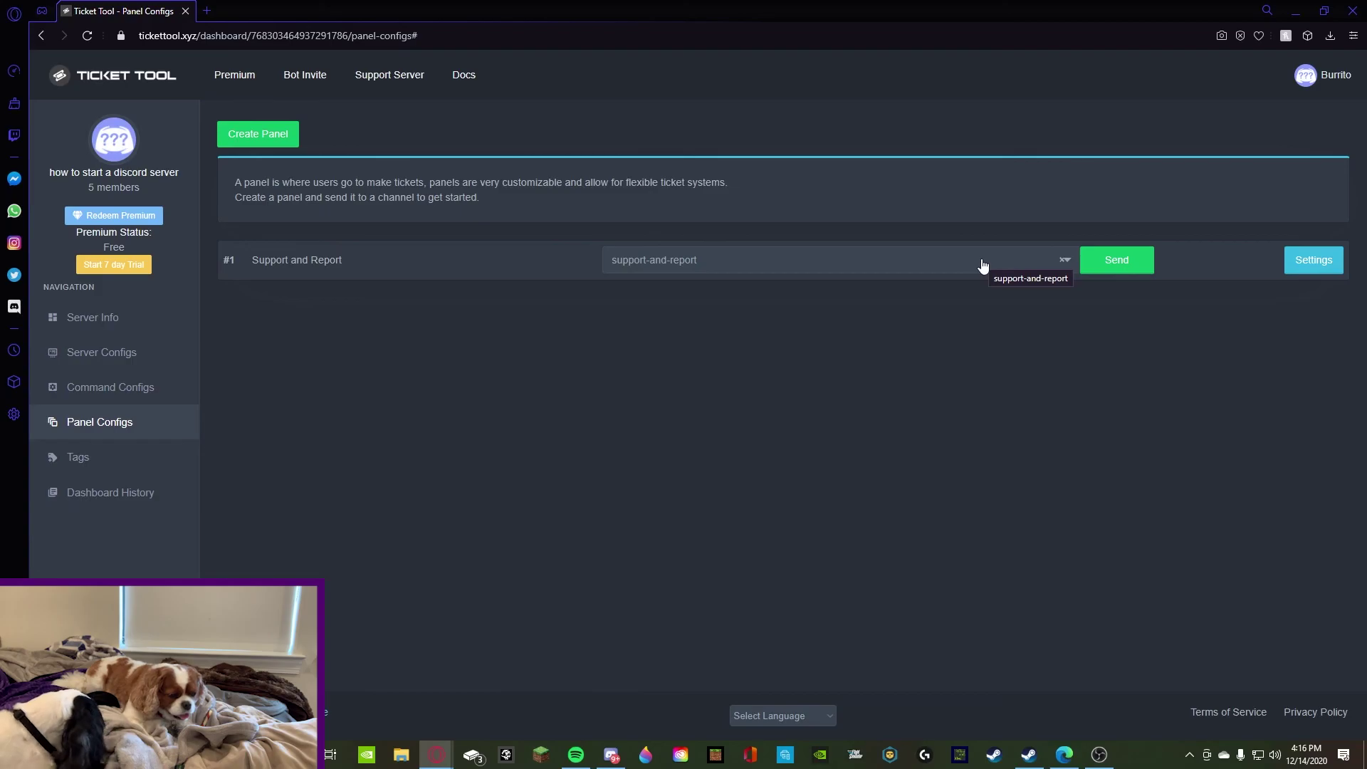
Switch to Discord, open the Ultimate Gaming Lounge server, and look through its channel list.
left_click(612, 755)
left_click(25, 83)
scroll(114, 226, "up", 8)
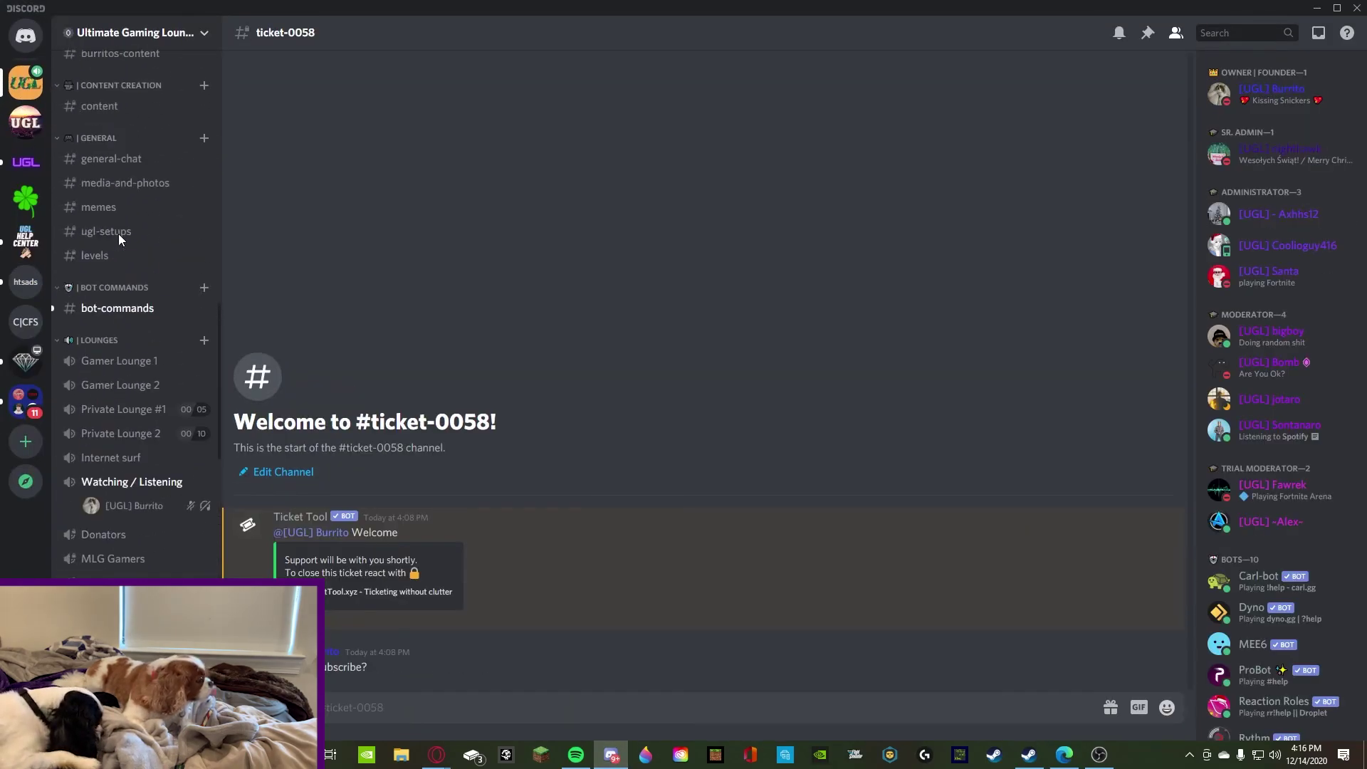